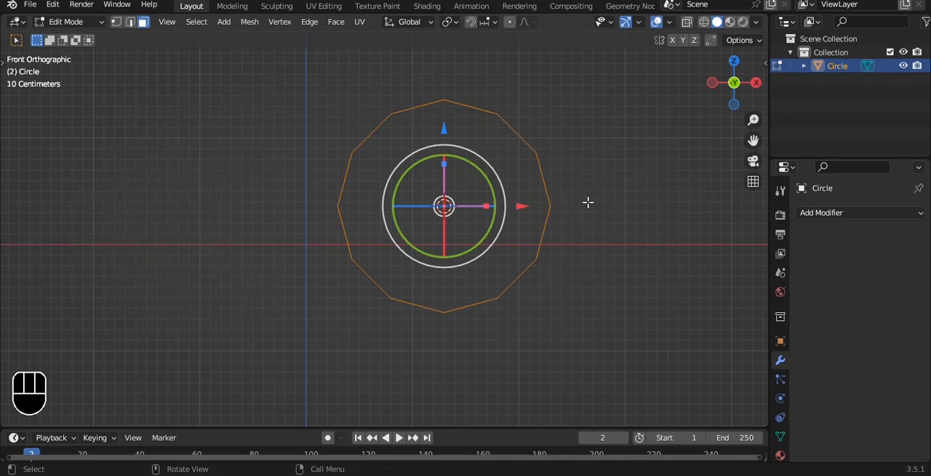
- Fill the circle with a face and inset it by about 0.31 m
{"action": "key", "text": "f"}
{"action": "middle_click_drag", "start_coordinate": [588, 202], "coordinate": [604, 216], "text": "shift"}
{"action": "key", "text": "i"}
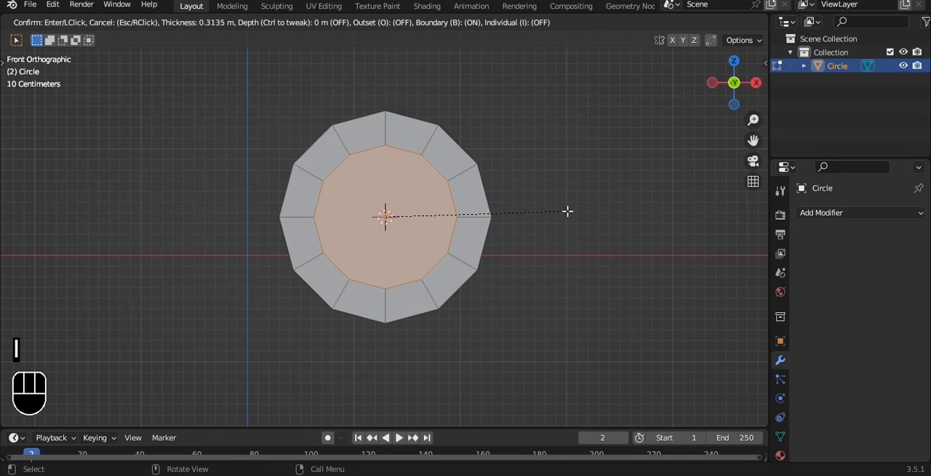
{"action": "left_click", "coordinate": [568, 211]}
- Select the three outer vertices on the circle's upper-right side and move them outward along X, undoing the extra move
{"action": "middle_click_drag", "start_coordinate": [553, 194], "coordinate": [522, 192], "text": "shift"}
{"action": "key", "text": "a"}
{"action": "key", "text": "a"}
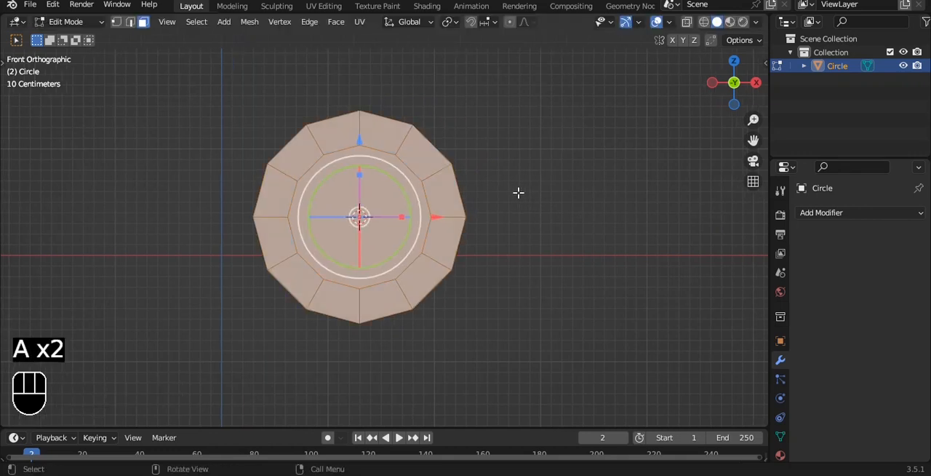
{"action": "middle_click_drag", "start_coordinate": [406, 126], "coordinate": [326, 136], "text": "shift"}
{"action": "key", "text": "1"}
{"action": "left_click_drag", "start_coordinate": [336, 121], "coordinate": [349, 145]}
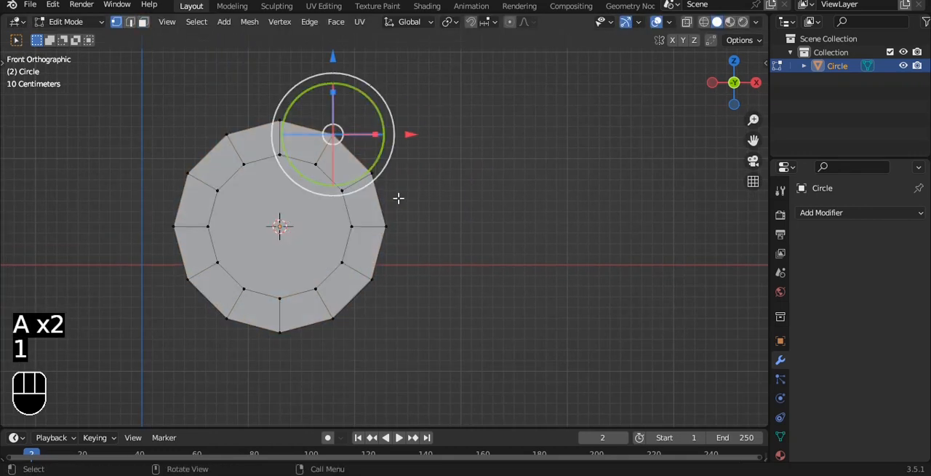
{"action": "left_click", "coordinate": [373, 175], "text": "shift"}
{"action": "left_click", "coordinate": [387, 225], "text": "shift"}
{"action": "middle_click_drag", "start_coordinate": [436, 208], "coordinate": [402, 204], "text": "shift"}
{"action": "left_click_drag", "start_coordinate": [413, 178], "coordinate": [440, 176]}
{"action": "left_click_drag", "start_coordinate": [359, 98], "coordinate": [361, 114]}
{"action": "key", "text": "ctrl+z"}
- Add a level 3 subdivision surface to the circle and resume editing its mesh
{"action": "key", "text": "Tab"}
{"action": "key", "text": "ctrl+3"}
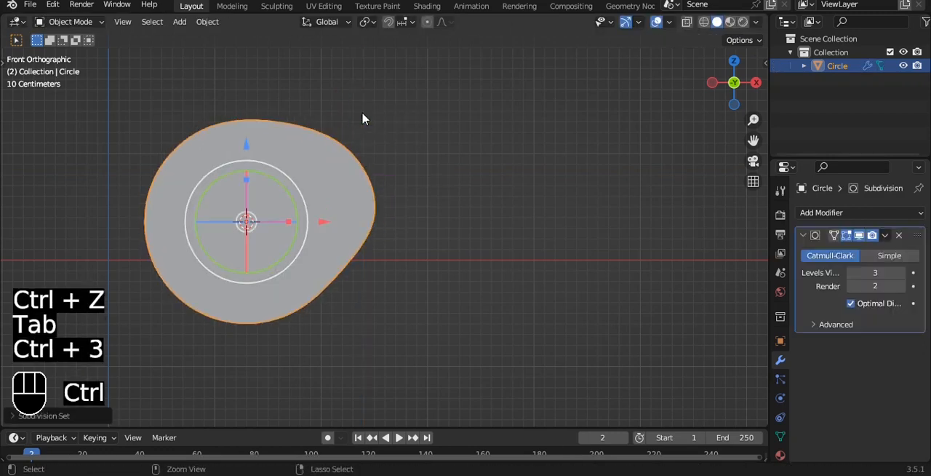
{"action": "key", "text": "Tab"}
{"action": "scroll", "coordinate": [400, 169], "scroll_direction": "up", "scroll_amount": 2}
{"action": "key", "text": "s"}
{"action": "key", "text": "z"}
{"action": "key", "text": "0"}
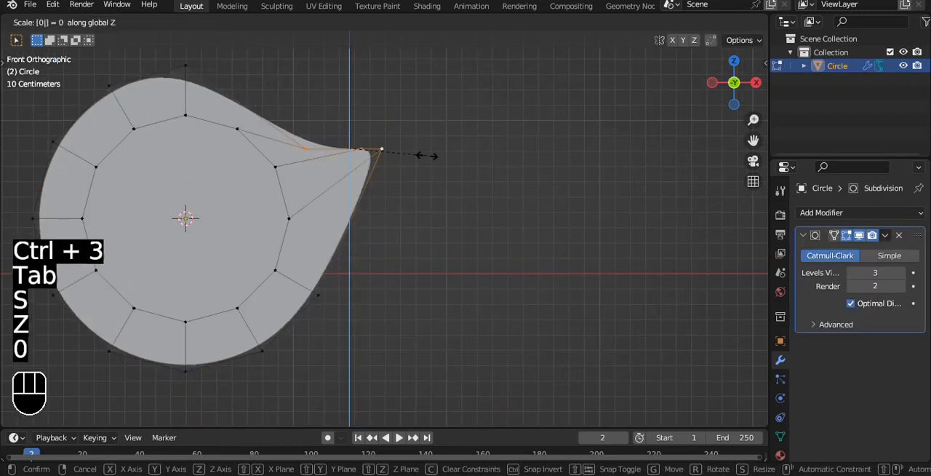
{"action": "right_click", "coordinate": [427, 156]}
- Align the three selected vertices vertically by scaling them to 0 along X
{"action": "key", "text": "s"}
{"action": "key", "text": "x"}
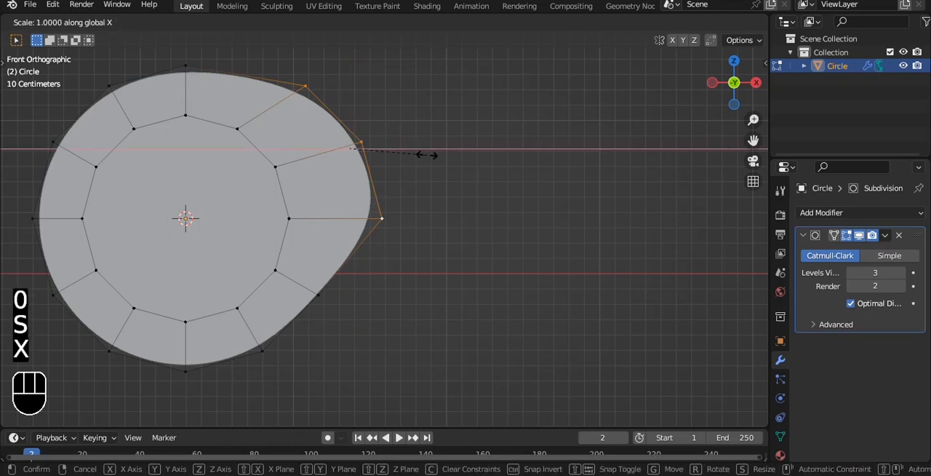
{"action": "key", "text": "0"}
{"action": "left_click", "coordinate": [434, 151]}
- Snap the 3D cursor to the aligned vertices and set the object's origin to the cursor
{"action": "key", "text": "shift+s"}
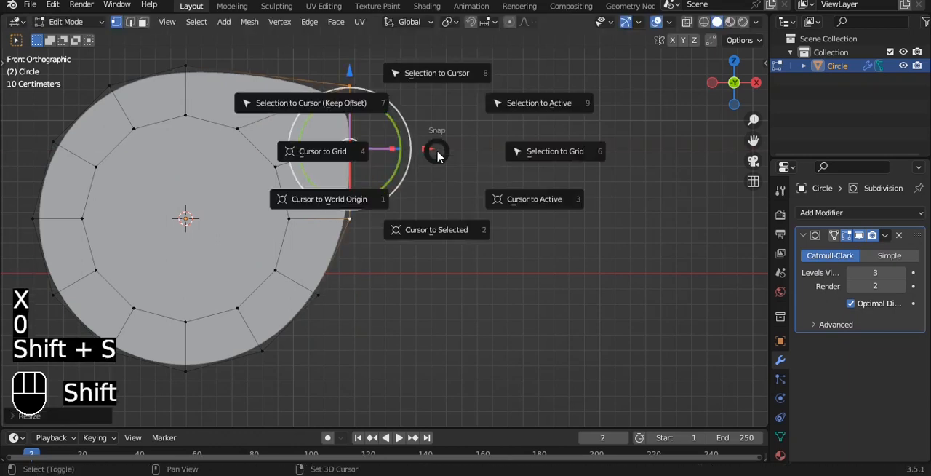
{"action": "left_click", "coordinate": [439, 208]}
{"action": "key", "text": "Tab"}
{"action": "key", "text": "q"}
{"action": "left_click", "coordinate": [534, 224]}
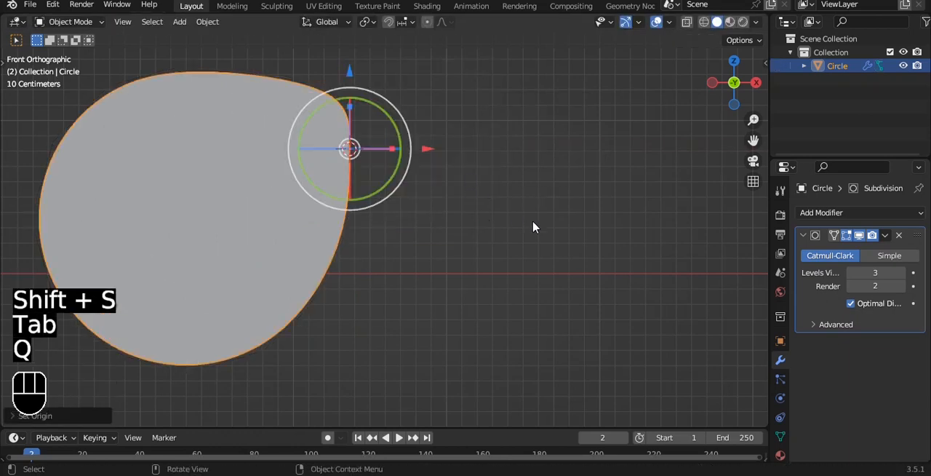
- Add an X-axis Mirror modifier with clipping enabled and place it first in the modifier stack
{"action": "left_click", "coordinate": [886, 215]}
{"action": "left_click", "coordinate": [647, 370]}
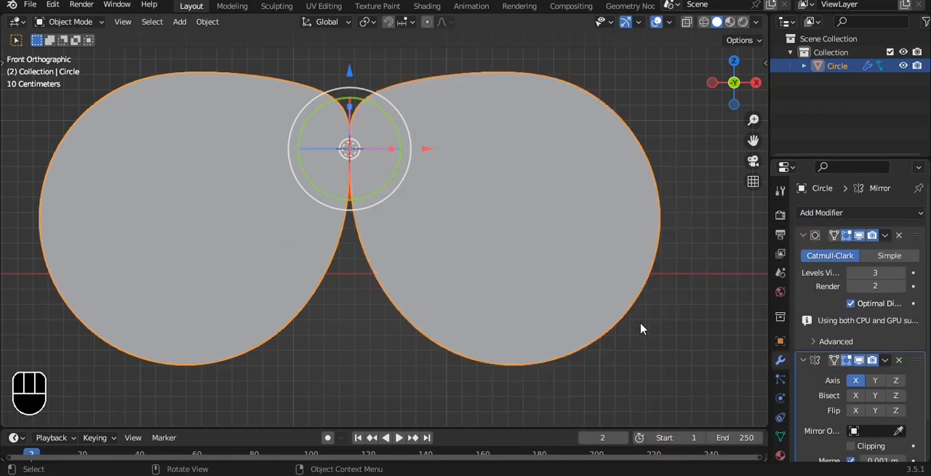
{"action": "left_click", "coordinate": [850, 445]}
{"action": "scroll", "coordinate": [852, 445], "scroll_direction": "down", "scroll_amount": 1}
{"action": "left_click", "coordinate": [884, 342]}
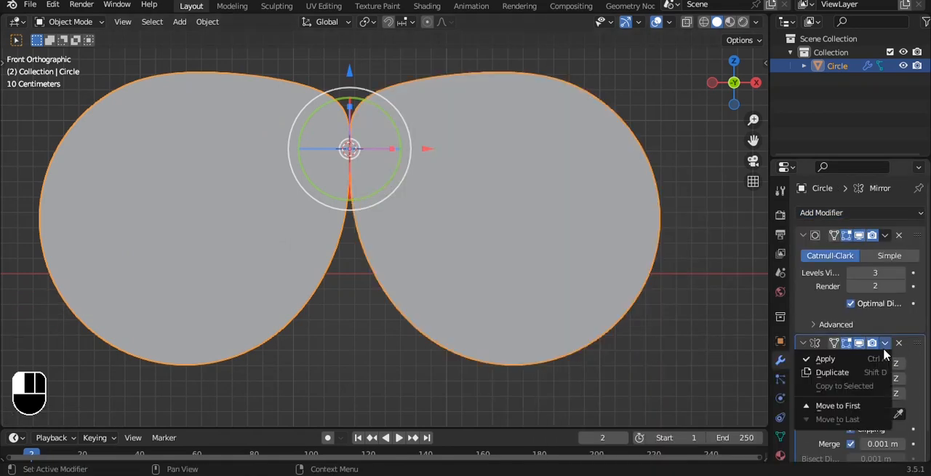
{"action": "left_click", "coordinate": [836, 405]}
- Raise the top vertex on the mirror line along Z to straighten the upper edge between the two lobes
{"action": "scroll", "coordinate": [505, 164], "scroll_direction": "down", "scroll_amount": 3}
{"action": "scroll", "coordinate": [455, 166], "scroll_direction": "up", "scroll_amount": 2}
{"action": "key", "text": "Tab"}
{"action": "key", "text": "1"}
{"action": "left_click_drag", "start_coordinate": [354, 95], "coordinate": [361, 119], "text": "alt+shift"}
{"action": "left_click_drag", "start_coordinate": [328, 78], "coordinate": [411, 138]}
{"action": "left_click_drag", "start_coordinate": [384, 110], "coordinate": [393, 151], "text": "alt+shift"}
{"action": "left_click_drag", "start_coordinate": [370, 94], "coordinate": [368, 76]}
- Extrude the entire flat goggle mesh to give it thickness
{"action": "key", "text": "Tab"}
{"action": "scroll", "coordinate": [378, 239], "scroll_direction": "down", "scroll_amount": 1}
{"action": "left_click_drag", "start_coordinate": [378, 238], "coordinate": [519, 241], "text": "alt"}
{"action": "key", "text": "Tab"}
{"action": "key", "text": "a"}
{"action": "key", "text": "a"}
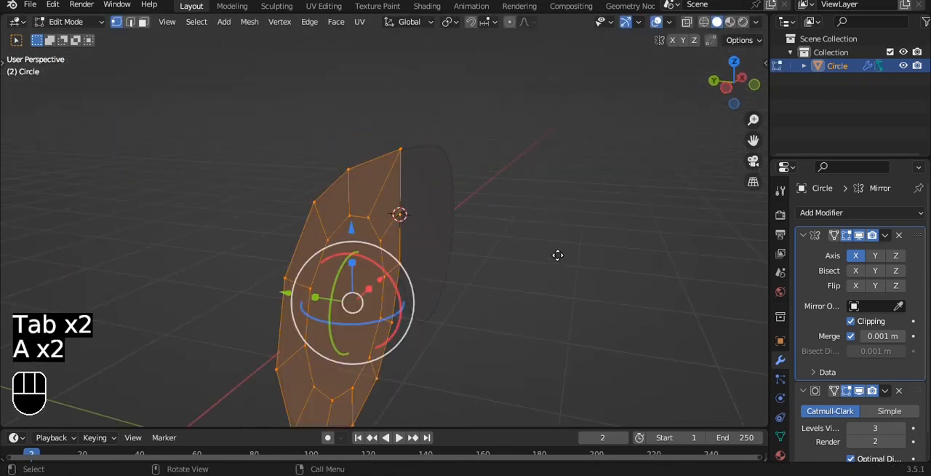
{"action": "key", "text": "e"}
{"action": "left_click", "coordinate": [507, 243]}
- Apply smooth shading to the goggle body
{"action": "key", "text": "Tab"}
{"action": "right_click", "coordinate": [507, 167]}
{"action": "left_click", "coordinate": [507, 161]}
- Try to lower the nose-bridge vertices on the mirror line in front view, and undo the move
{"action": "key", "text": "grave"}
{"action": "left_click", "coordinate": [480, 140]}
{"action": "key", "text": "Tab"}
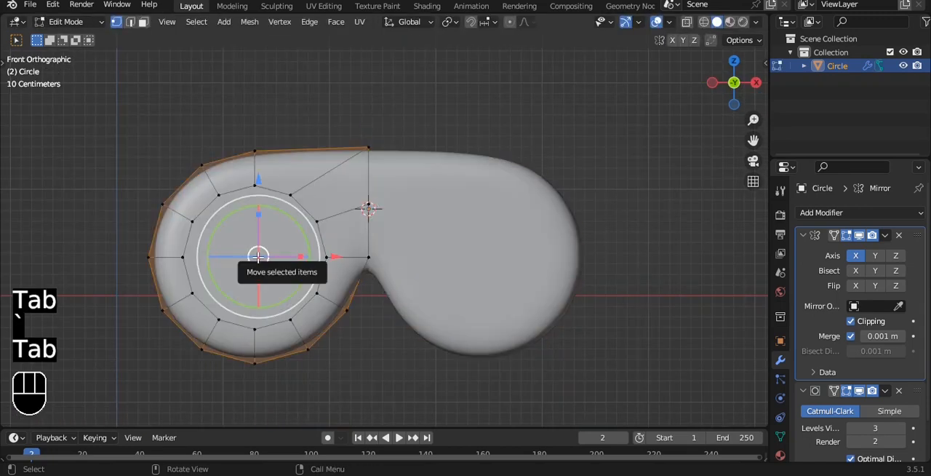
{"action": "key", "text": "alt+z"}
{"action": "scroll", "coordinate": [339, 266], "scroll_direction": "up", "scroll_amount": 3}
{"action": "left_click", "coordinate": [357, 277]}
{"action": "key", "text": "alt+z"}
{"action": "left_click_drag", "start_coordinate": [356, 199], "coordinate": [354, 236]}
{"action": "key", "text": "ctrl+z"}
- Inspect the nose-bridge crease from below, try shifting its vertices along X, and undo the shift
{"action": "key", "text": "Tab"}
{"action": "scroll", "coordinate": [443, 243], "scroll_direction": "down", "scroll_amount": 5}
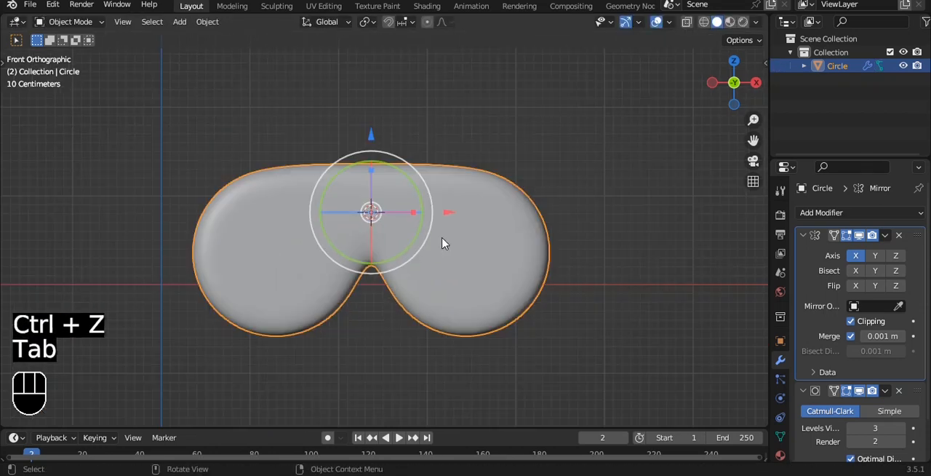
{"action": "scroll", "coordinate": [419, 255], "scroll_direction": "up", "scroll_amount": 6}
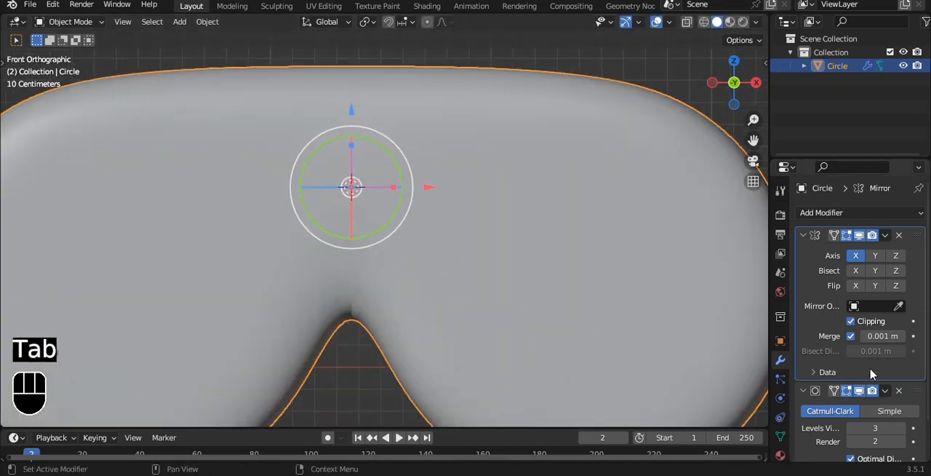
{"action": "middle_click_drag", "start_coordinate": [425, 342], "coordinate": [415, 261]}
{"action": "key", "text": "Tab"}
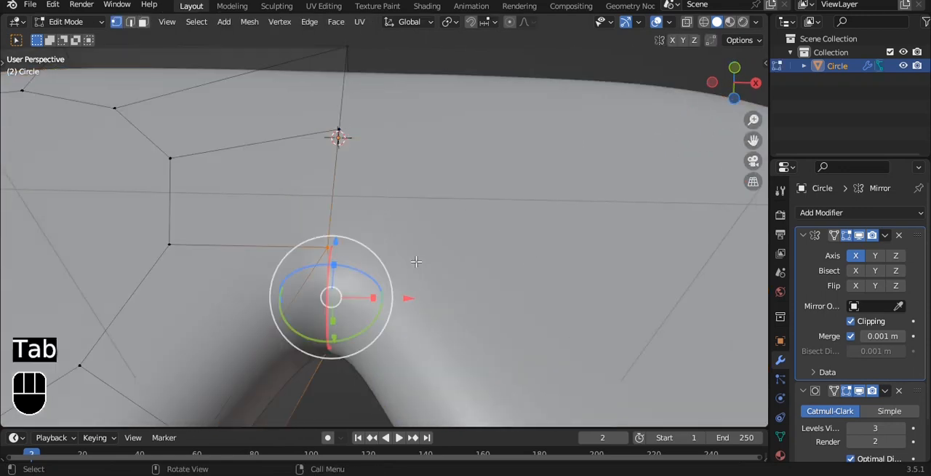
{"action": "left_click_drag", "start_coordinate": [408, 296], "coordinate": [473, 294]}
{"action": "key", "text": "ctrl+z"}
{"action": "key", "text": "Tab"}
{"action": "scroll", "coordinate": [473, 295], "scroll_direction": "down", "scroll_amount": 3}
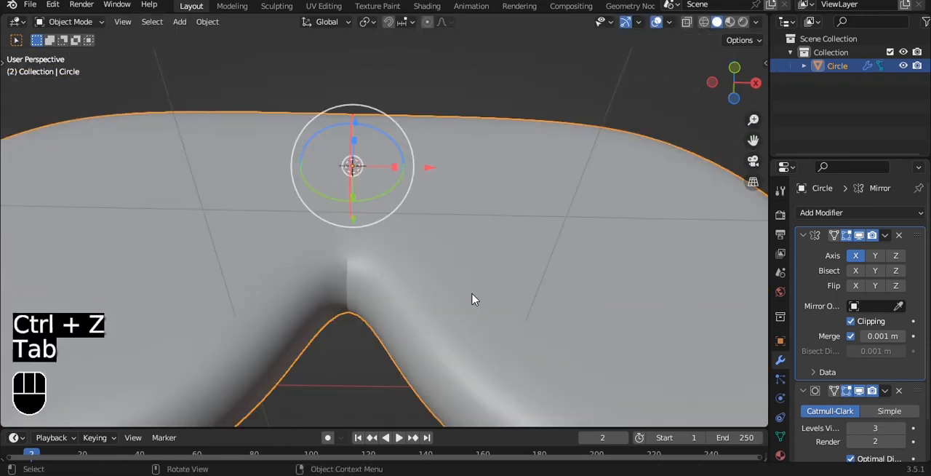
{"action": "middle_click_drag", "start_coordinate": [462, 277], "coordinate": [385, 291], "text": "alt"}
{"action": "key", "text": "grave"}
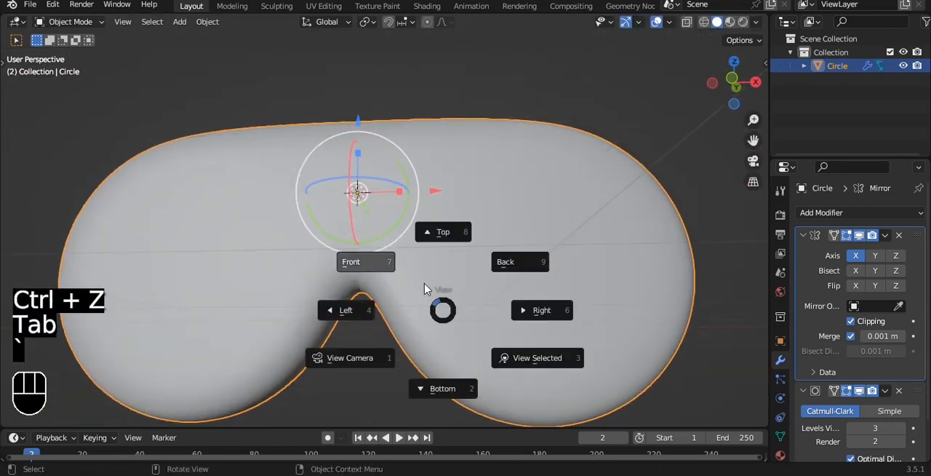
{"action": "scroll", "coordinate": [414, 270], "scroll_direction": "down", "scroll_amount": 2}
- Select the front and back nose-bridge vertices through the mesh and lower them about 0.15 m along Z
{"action": "key", "text": "Tab"}
{"action": "scroll", "coordinate": [364, 255], "scroll_direction": "up", "scroll_amount": 6}
{"action": "key", "text": "alt+z"}
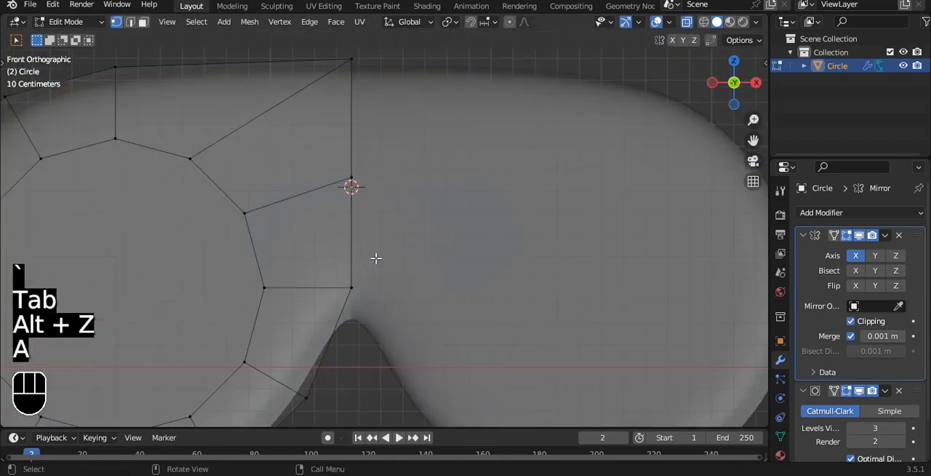
{"action": "key", "text": "a"}
{"action": "left_click_drag", "start_coordinate": [363, 251], "coordinate": [395, 285]}
{"action": "key", "text": "alt+z"}
{"action": "left_click_drag", "start_coordinate": [369, 182], "coordinate": [369, 216]}
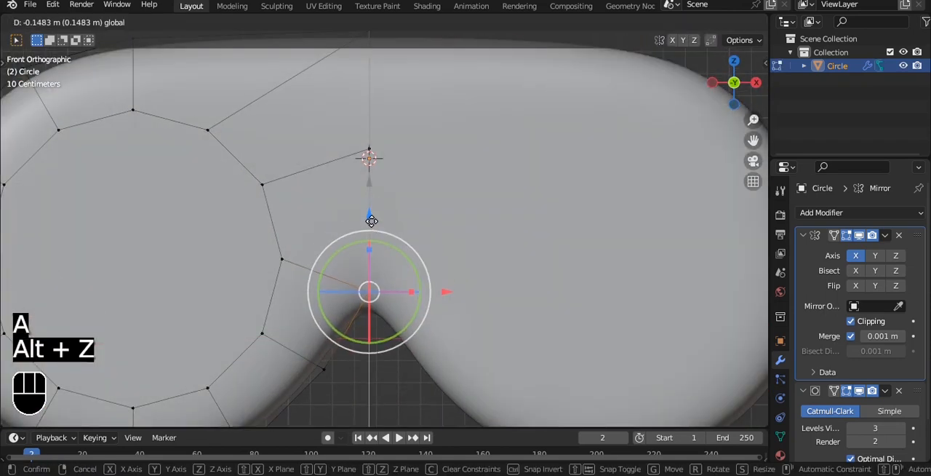
{"action": "key", "text": "Tab"}
{"action": "mouse_move", "coordinate": [424, 298]}
{"action": "middle_mouse_down", "text": "alt"}
{"action": "mouse_move", "coordinate": [427, 202]}
{"action": "mouse_move", "coordinate": [426, 285]}
{"action": "middle_mouse_up", "text": "alt"}
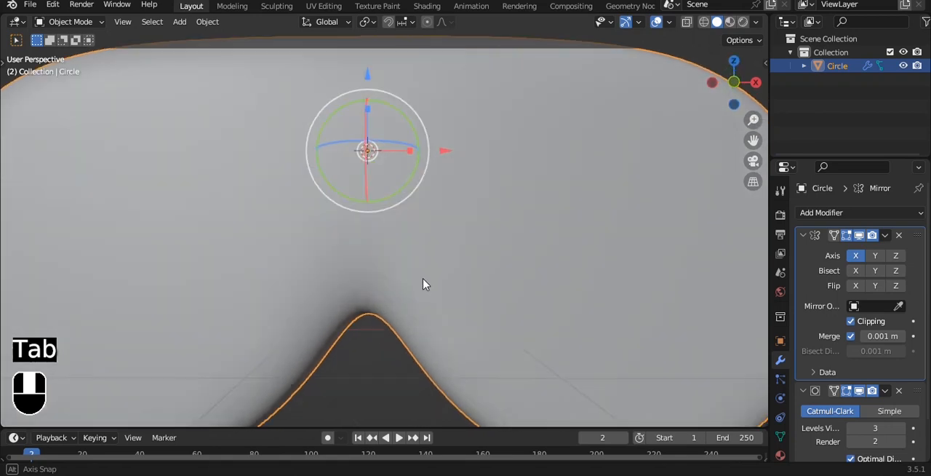
{"action": "key", "text": "grave"}
{"action": "left_click", "coordinate": [391, 249]}
{"action": "scroll", "coordinate": [389, 250], "scroll_direction": "down", "scroll_amount": 4}
{"action": "left_click", "coordinate": [702, 289]}
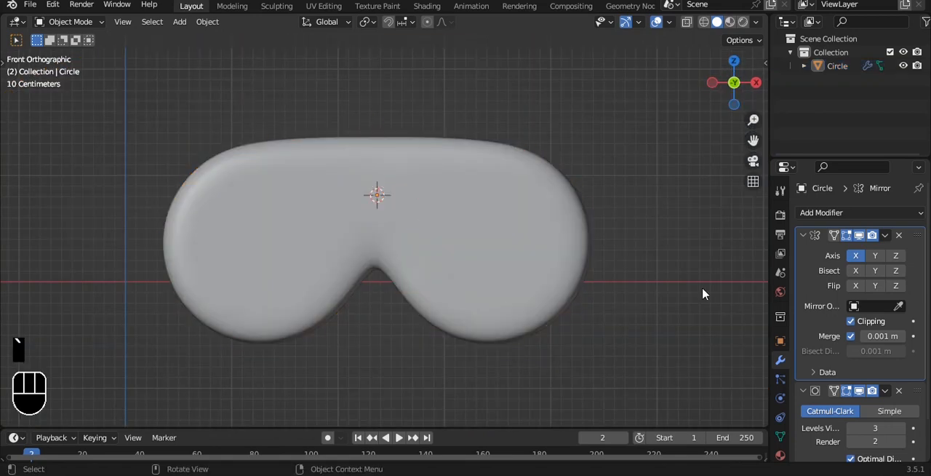
- Select the round inner face on the front of the goggle's left lobe
{"action": "left_click", "coordinate": [414, 186]}
{"action": "key", "text": "Tab"}
{"action": "scroll", "coordinate": [412, 180], "scroll_direction": "up", "scroll_amount": 1}
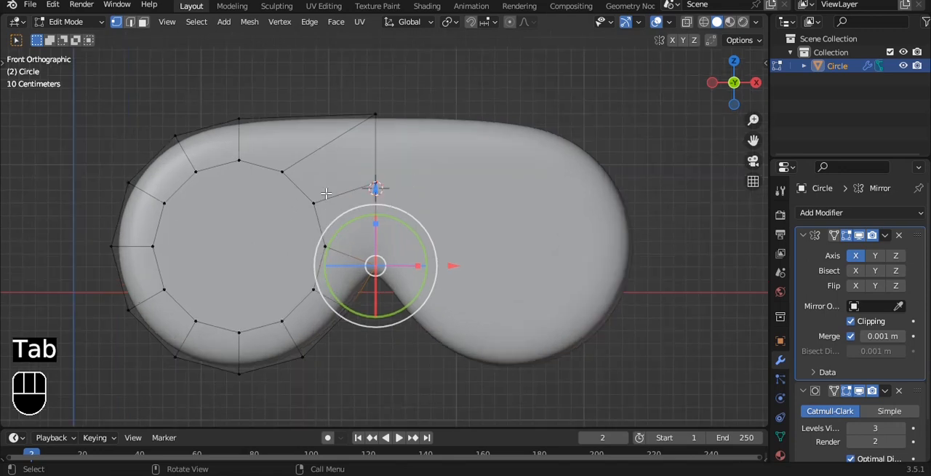
{"action": "key", "text": "3"}
{"action": "left_click", "coordinate": [272, 227]}
{"action": "middle_click_drag", "start_coordinate": [271, 227], "coordinate": [430, 248], "text": "alt"}
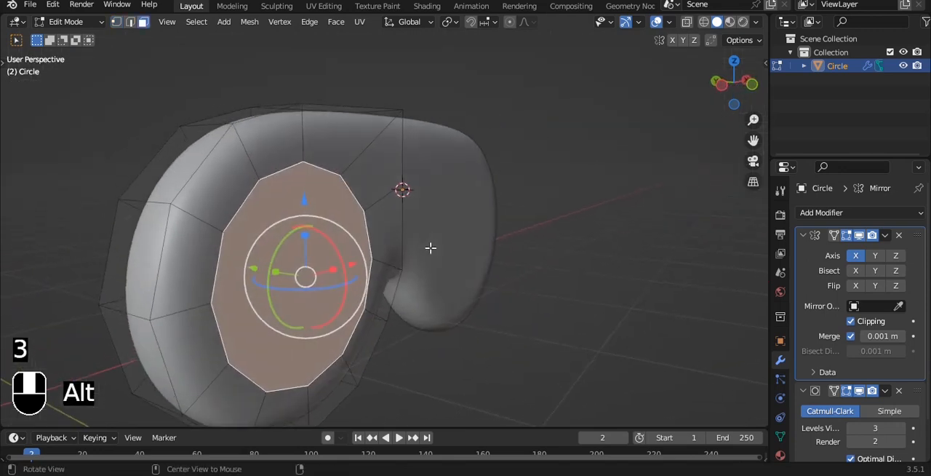
{"action": "key", "text": "e"}
{"action": "left_click", "coordinate": [497, 262]}
{"action": "key", "text": "e"}
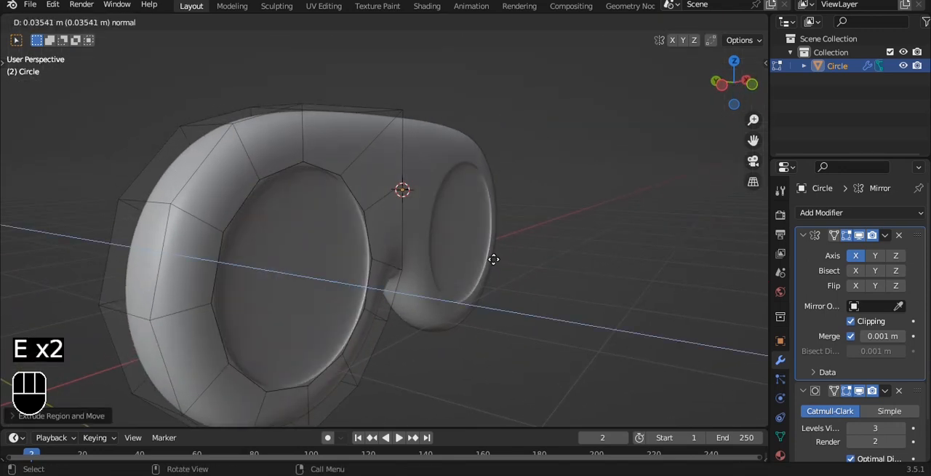
{"action": "right_click", "coordinate": [494, 259]}
{"action": "key", "text": "ctrl+z"}
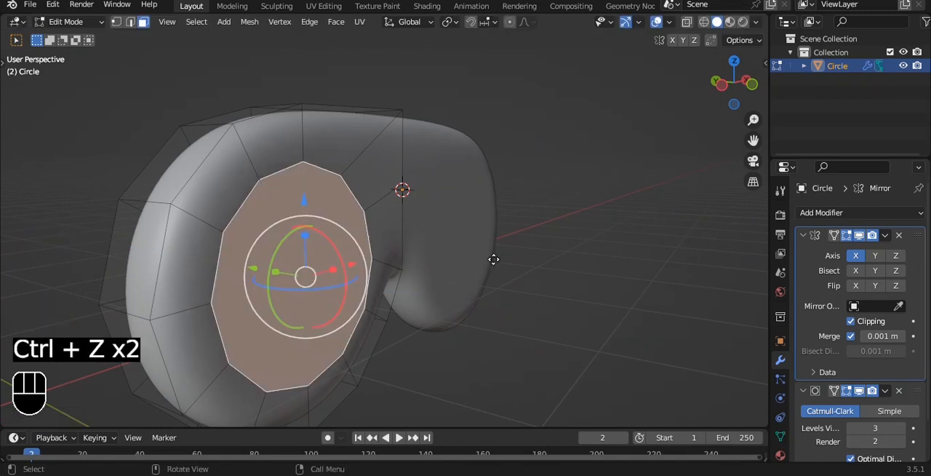
- Extrude the lens face in place, inset it slightly, and return to the front view in Object Mode
{"action": "key", "text": "e"}
{"action": "right_click", "coordinate": [491, 256]}
{"action": "key", "text": "i"}
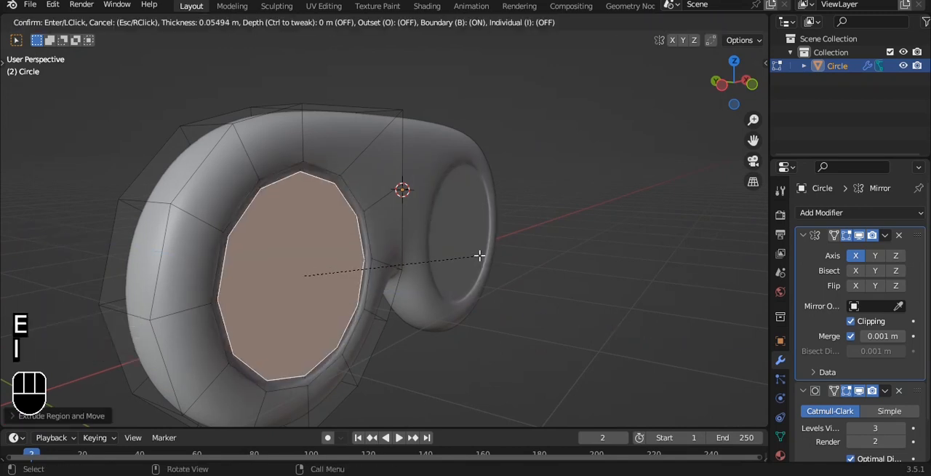
{"action": "left_click", "coordinate": [468, 259]}
{"action": "key", "text": "Tab"}
{"action": "scroll", "coordinate": [560, 224], "scroll_direction": "down", "scroll_amount": 3}
{"action": "key", "text": "grave"}
{"action": "left_click", "coordinate": [527, 180]}
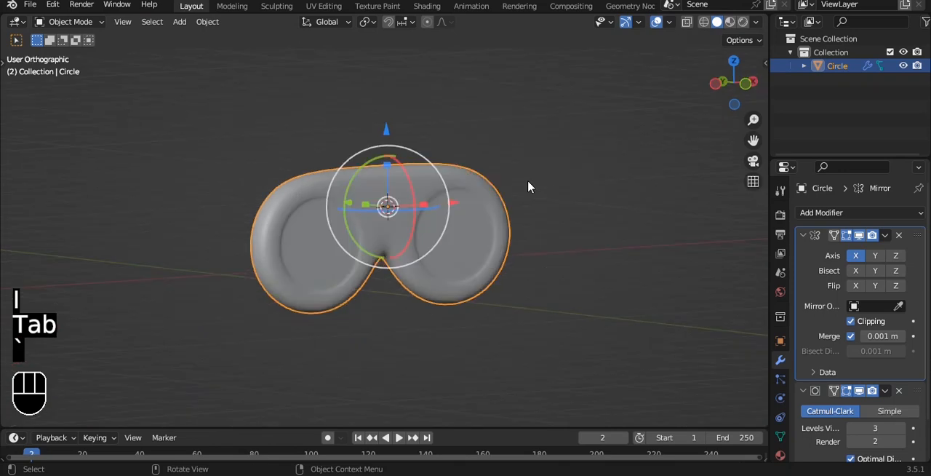
{"action": "left_click", "coordinate": [509, 131]}
{"action": "key", "text": "shift+a"}
{"action": "mouse_move", "coordinate": [506, 122]}
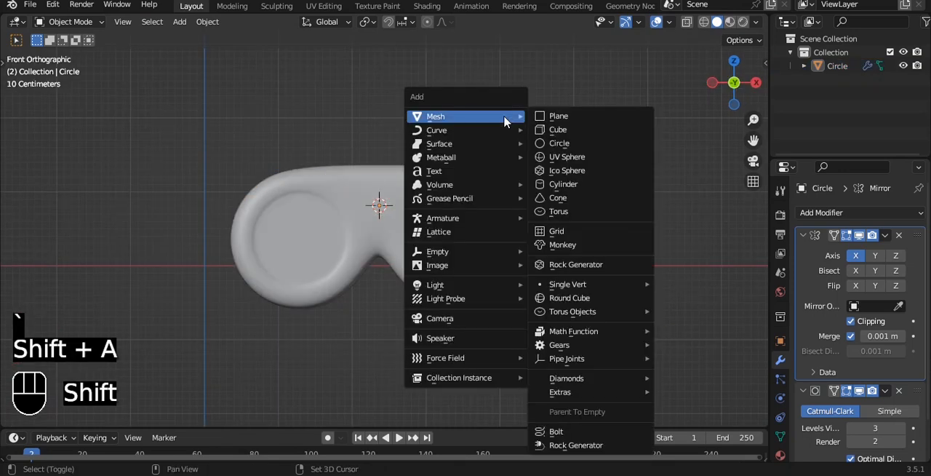
{"action": "left_click", "coordinate": [560, 127]}
{"action": "key", "text": "s"}
{"action": "key", "text": "x"}
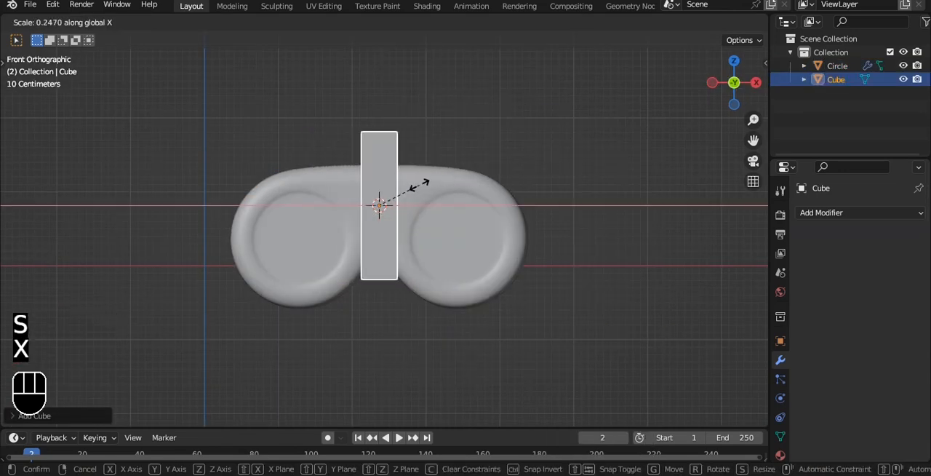
{"action": "left_click", "coordinate": [428, 182]}
{"action": "key", "text": "Delete"}
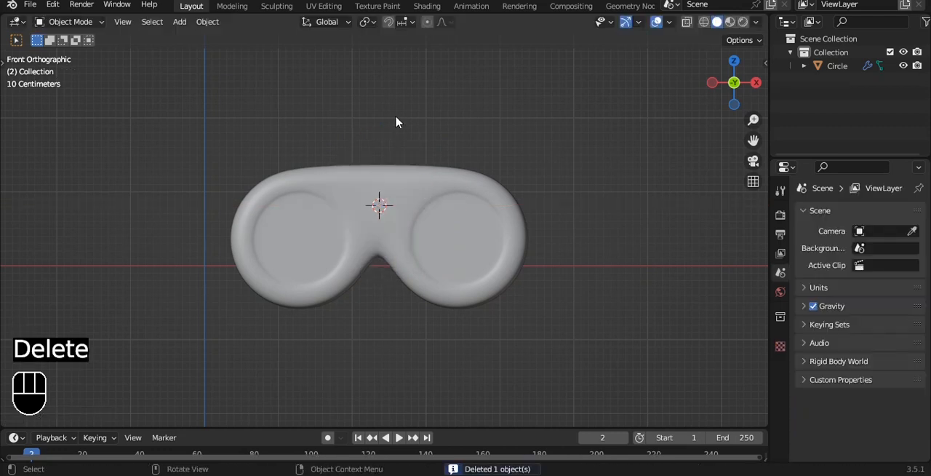
- Add a plane and rotate it 90 degrees around X to face the front
{"action": "key", "text": "shift+a"}
{"action": "mouse_move", "coordinate": [395, 111]}
{"action": "left_click", "coordinate": [444, 113]}
{"action": "key", "text": "r"}
{"action": "key", "text": "x"}
{"action": "key", "text": "9"}
{"action": "key", "text": "0"}
{"action": "left_click", "coordinate": [571, 205]}
- Narrow the plane along X into a strip and move it onto the centre of the left lens
{"action": "key", "text": "s"}
{"action": "key", "text": "x"}
{"action": "left_click", "coordinate": [430, 199]}
{"action": "key", "text": "g"}
{"action": "left_click", "coordinate": [469, 234]}
- Scale the strip down to fit inside the left lens and stretch it slightly along Z
{"action": "key", "text": "s"}
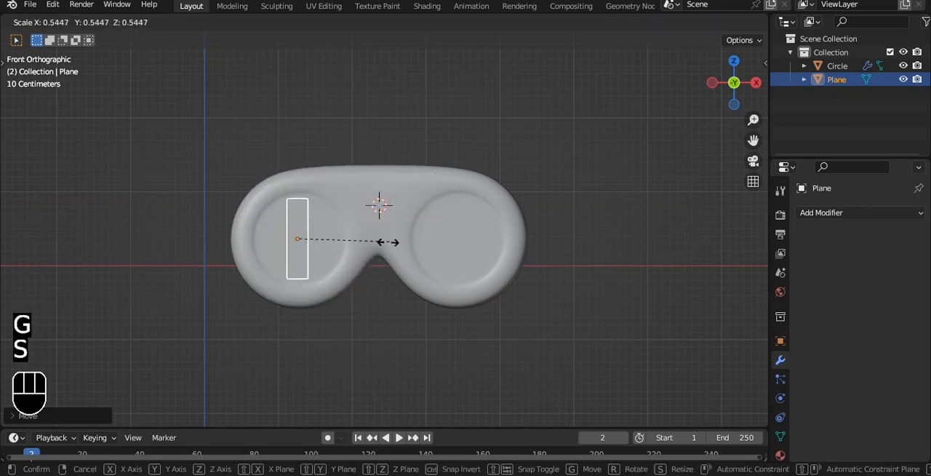
{"action": "left_click", "coordinate": [369, 241]}
{"action": "scroll", "coordinate": [354, 208], "scroll_direction": "up", "scroll_amount": 6}
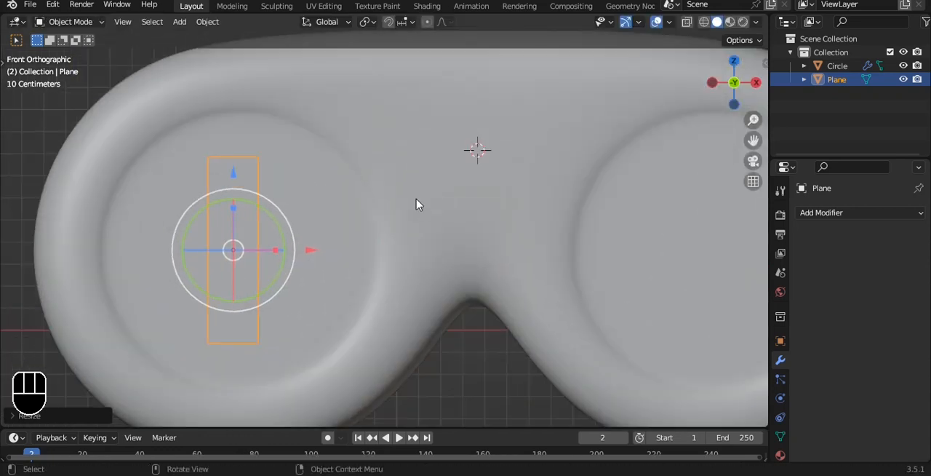
{"action": "key", "text": "s"}
{"action": "key", "text": "z"}
{"action": "left_click", "coordinate": [431, 199]}
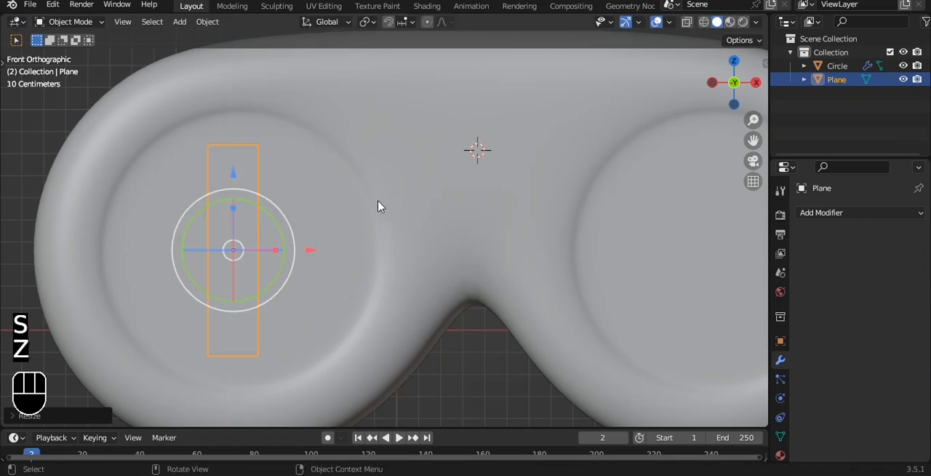
- Add two evenly spaced horizontal loop cuts to the strip
{"action": "key", "text": "Tab"}
{"action": "key", "text": "ctrl+r"}
{"action": "scroll", "coordinate": [255, 246], "scroll_direction": "up", "scroll_amount": 1}
{"action": "double_click", "coordinate": [256, 245]}
{"action": "key", "text": "a"}
{"action": "left_click_drag", "start_coordinate": [286, 339], "coordinate": [246, 200]}
- Try a vertical loop cut down the middle of the strip and undo it
{"action": "key", "text": "ctrl+r"}
{"action": "double_click", "coordinate": [233, 136]}
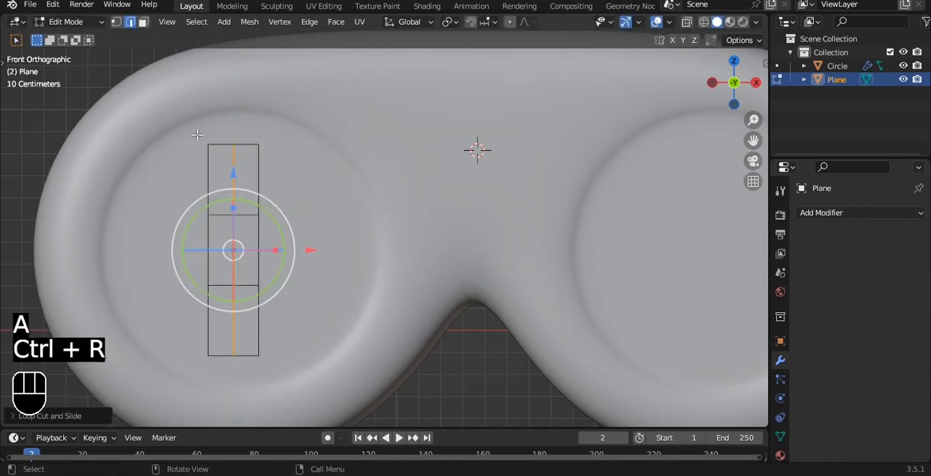
{"action": "key", "text": "ctrl+z"}
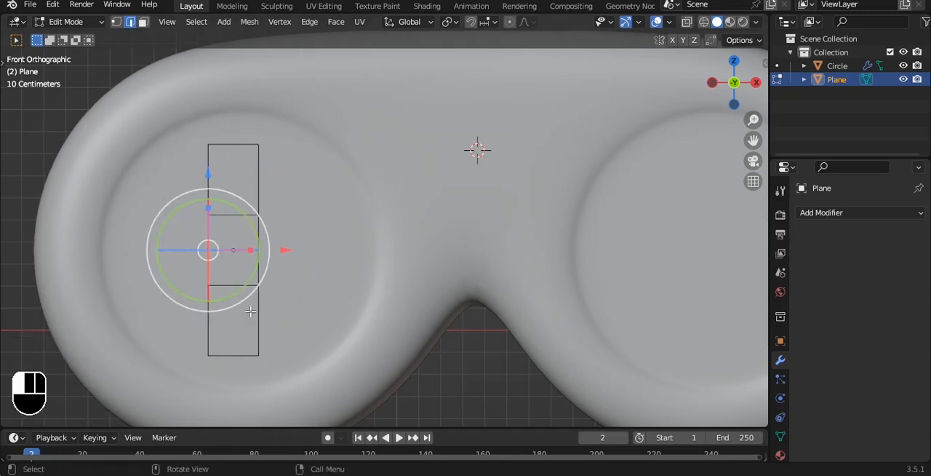
{"action": "key", "text": "s"}
{"action": "key", "text": "x"}
{"action": "left_click", "coordinate": [516, 208]}
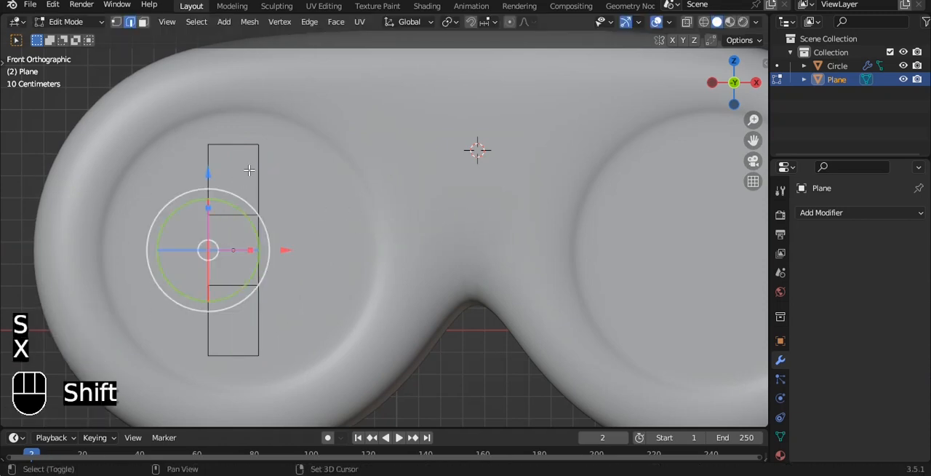
- Extrude both side edges of the strip's middle section outward along X to form a cross
{"action": "left_click_drag", "start_coordinate": [251, 169], "coordinate": [309, 319], "text": "shift"}
{"action": "key", "text": "s"}
{"action": "key", "text": "x"}
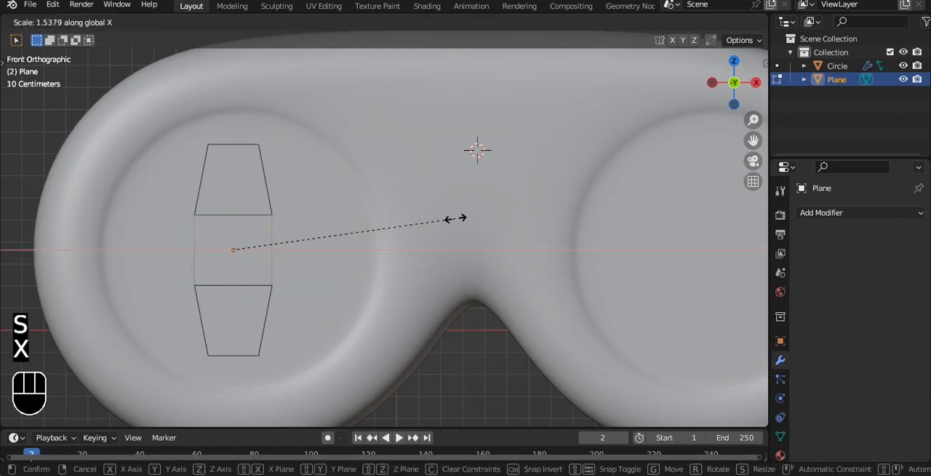
{"action": "right_click", "coordinate": [438, 221]}
{"action": "key", "text": "e"}
{"action": "key", "text": "s"}
{"action": "key", "text": "x"}
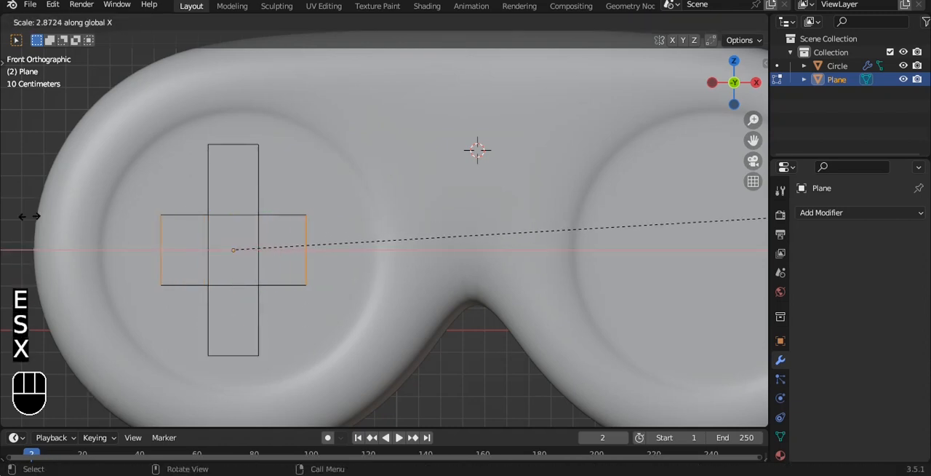
{"action": "left_click", "coordinate": [146, 210]}
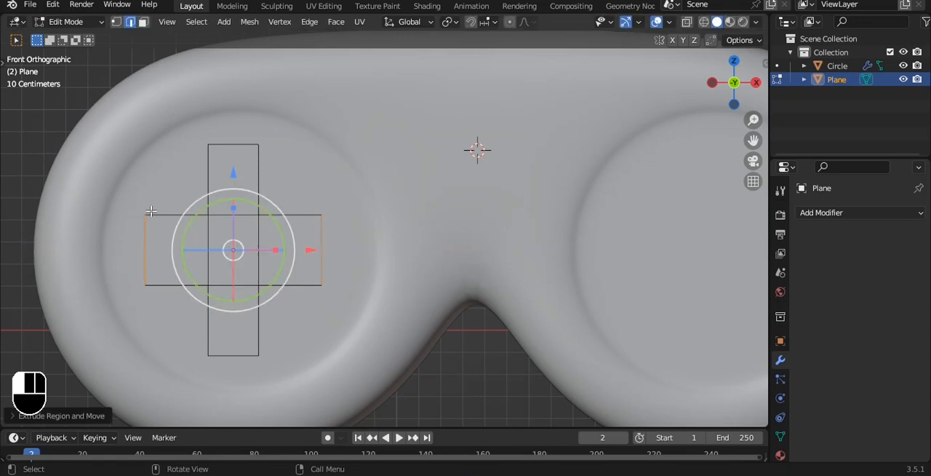
- Move the lower edges of the cross's horizontal arms slightly up along Z to make the arms slimmer
{"action": "key", "text": "Tab"}
{"action": "key", "text": "Tab"}
{"action": "scroll", "coordinate": [290, 218], "scroll_direction": "up", "scroll_amount": 3}
{"action": "scroll", "coordinate": [289, 218], "scroll_direction": "down", "scroll_amount": 2}
{"action": "left_click_drag", "start_coordinate": [86, 259], "coordinate": [148, 246], "text": "alt+shift"}
{"action": "key", "text": "a"}
{"action": "left_click_drag", "start_coordinate": [423, 302], "coordinate": [423, 302]}
{"action": "left_click_drag", "start_coordinate": [265, 202], "coordinate": [265, 191]}
- Shorten the cross's vertical arms by moving their top and bottom edges inward along Z
{"action": "key", "text": "Tab"}
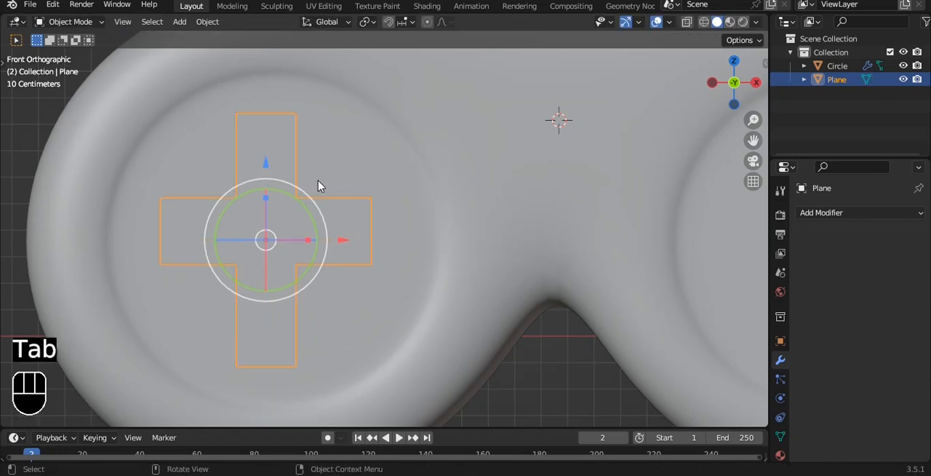
{"action": "key", "text": "Tab"}
{"action": "left_click_drag", "start_coordinate": [188, 362], "coordinate": [407, 409]}
{"action": "left_click_drag", "start_coordinate": [212, 76], "coordinate": [354, 150], "text": "shift"}
{"action": "left_click_drag", "start_coordinate": [265, 201], "coordinate": [266, 204]}
{"action": "left_click_drag", "start_coordinate": [200, 327], "coordinate": [384, 388]}
{"action": "left_click_drag", "start_coordinate": [267, 277], "coordinate": [266, 248]}
- Try extruding the whole cross about 0.05 m along its normal and undo it
{"action": "key", "text": "Tab"}
{"action": "scroll", "coordinate": [277, 239], "scroll_direction": "down", "scroll_amount": 2}
{"action": "middle_click_drag", "start_coordinate": [283, 240], "coordinate": [439, 238]}
{"action": "key", "text": "Tab"}
{"action": "key", "text": "a"}
{"action": "key", "text": "a"}
{"action": "key", "text": "e"}
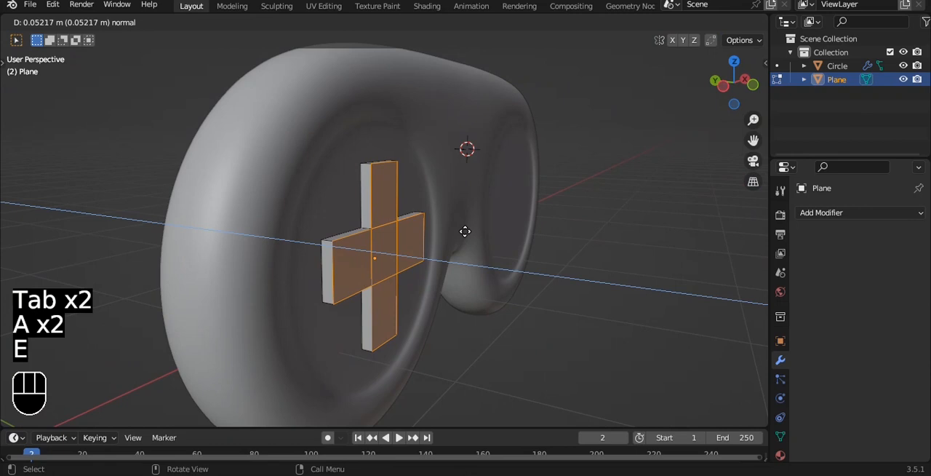
{"action": "right_click", "coordinate": [465, 232]}
{"action": "key", "text": "ctrl+z"}
- Select all the outer outline edges of the flat cross and give them the maximum mean bevel weight
{"action": "scroll", "coordinate": [416, 197], "scroll_direction": "up", "scroll_amount": 2}
{"action": "left_click", "coordinate": [349, 164]}
{"action": "left_click", "coordinate": [368, 119], "text": "shift"}
{"action": "left_click", "coordinate": [394, 163], "text": "shift"}
{"action": "left_click", "coordinate": [412, 206], "text": "shift"}
{"action": "left_click", "coordinate": [431, 235], "text": "shift"}
{"action": "left_click", "coordinate": [409, 285], "text": "shift"}
{"action": "left_click", "coordinate": [304, 325], "text": "shift"}
{"action": "left_click", "coordinate": [268, 307], "text": "shift"}
{"action": "left_click", "coordinate": [342, 362], "text": "shift"}
{"action": "left_click", "coordinate": [360, 402], "text": "shift"}
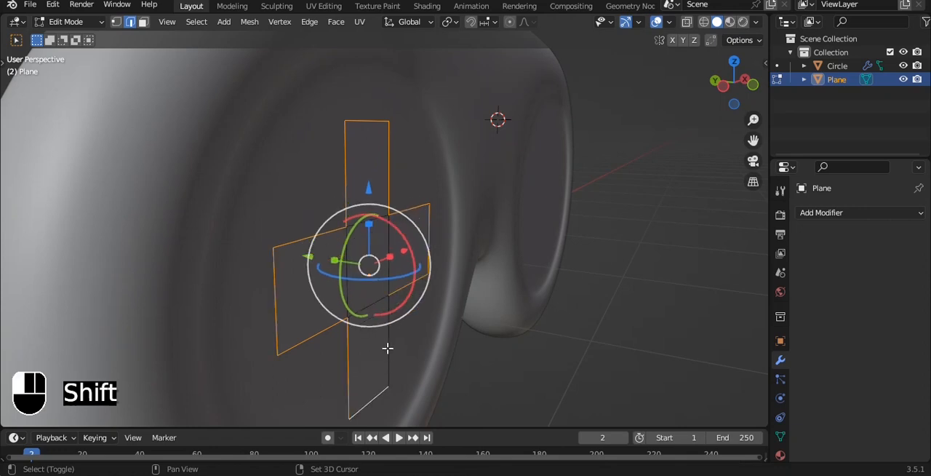
{"action": "left_click", "coordinate": [388, 349], "text": "shift"}
{"action": "key", "text": "n"}
{"action": "left_click_drag", "start_coordinate": [683, 210], "coordinate": [738, 210]}
- Extrude the whole cross forward to a thickness of about 0.07 m
{"action": "key", "text": "a"}
{"action": "key", "text": "a"}
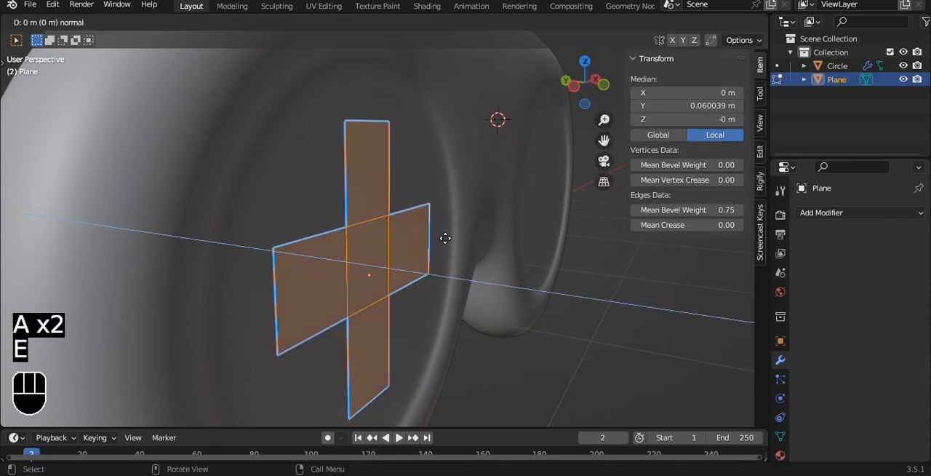
{"action": "key", "text": "e"}
{"action": "left_click", "coordinate": [465, 250]}
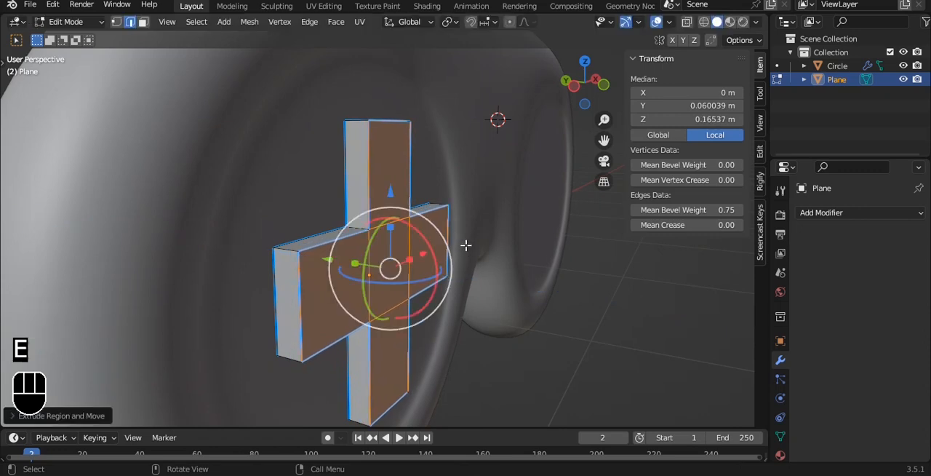
- Isolate the cross and set the mean bevel weight of the short depth edges at the ends of its four arms to 1.00
{"action": "left_click", "coordinate": [286, 248]}
{"action": "left_click", "coordinate": [356, 121], "text": "shift"}
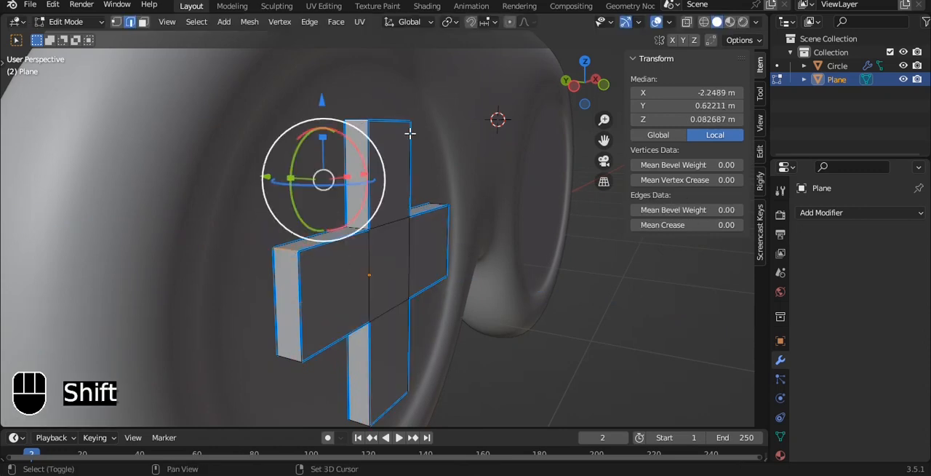
{"action": "key", "text": "alt+z"}
{"action": "middle_click_drag", "start_coordinate": [418, 122], "coordinate": [395, 156]}
{"action": "key", "text": "KP_Divide"}
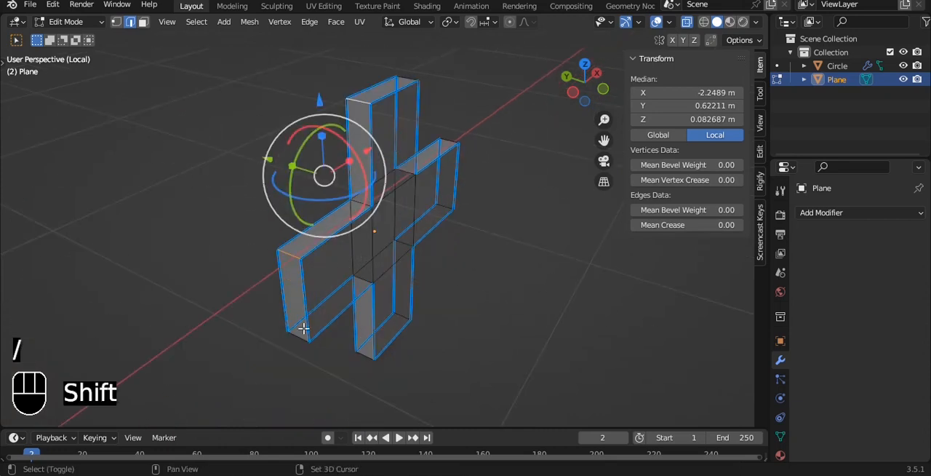
{"action": "left_click", "coordinate": [302, 330], "text": "shift"}
{"action": "left_click", "coordinate": [362, 352], "text": "shift"}
{"action": "left_click", "coordinate": [401, 316], "text": "shift"}
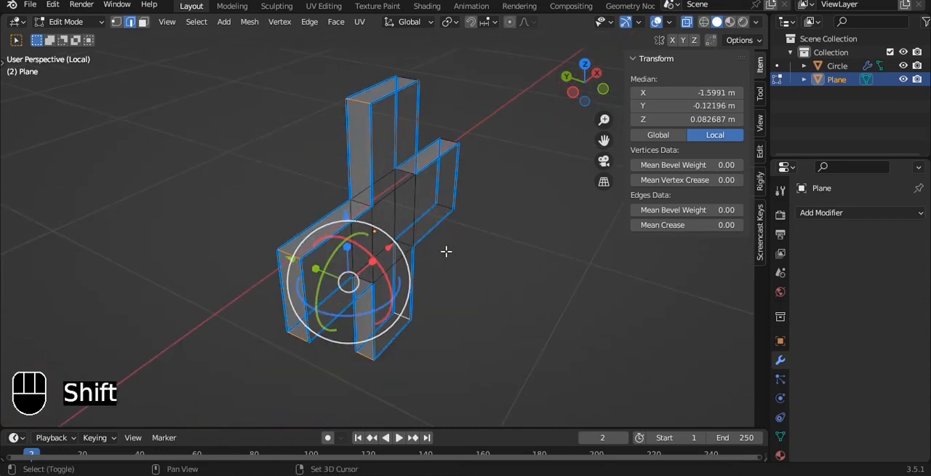
{"action": "left_click", "coordinate": [446, 203], "text": "shift"}
{"action": "left_click", "coordinate": [445, 137], "text": "shift"}
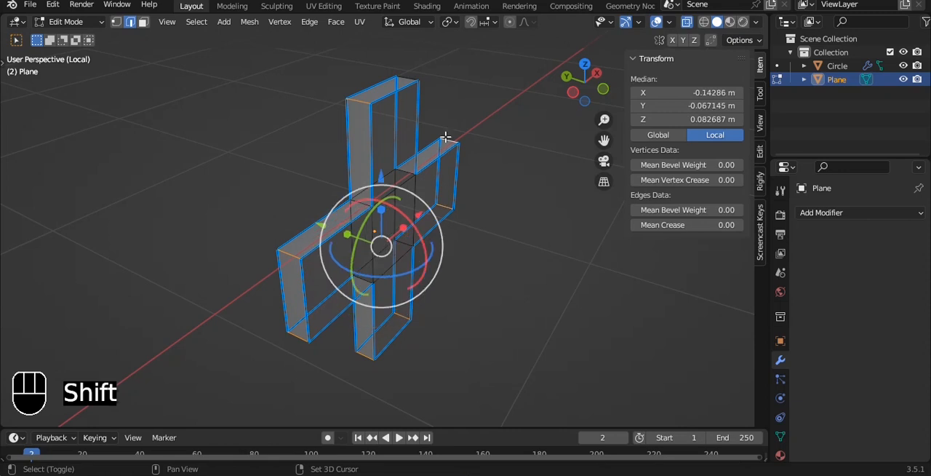
{"action": "left_click", "coordinate": [406, 78], "text": "shift"}
{"action": "key", "text": "Tab"}
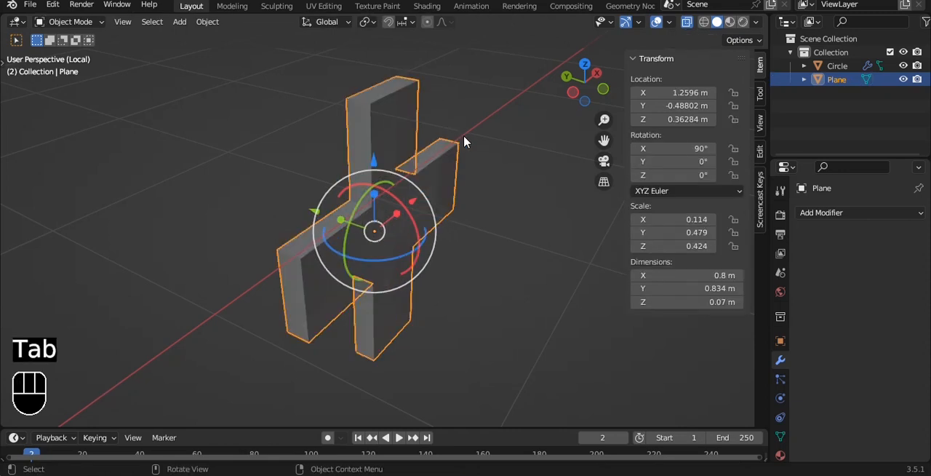
{"action": "key", "text": "alt+z"}
{"action": "key", "text": "alt+z"}
- Add a Bevel modifier to the cross with 2 segments, an amount of 0.02 m and the limit method Weight
{"action": "left_click", "coordinate": [845, 211]}
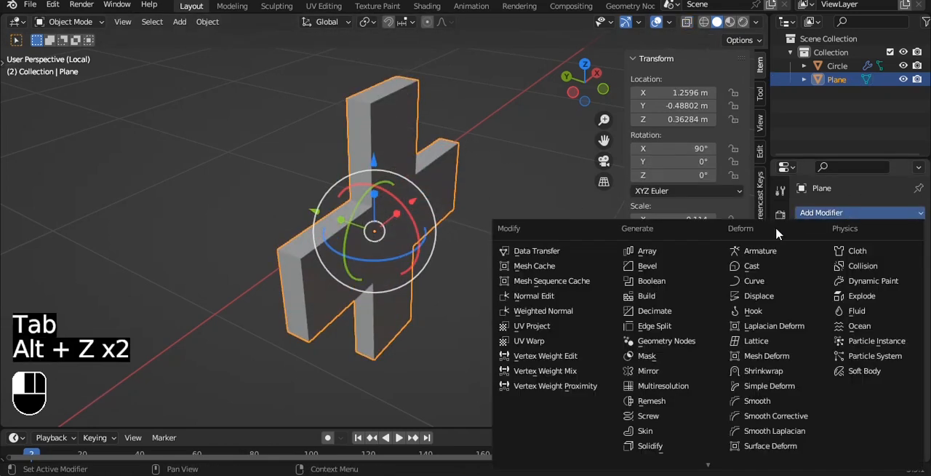
{"action": "left_click", "coordinate": [682, 270]}
{"action": "middle_click_drag", "start_coordinate": [458, 129], "coordinate": [457, 168], "text": "alt+shift"}
{"action": "left_click", "coordinate": [901, 304]}
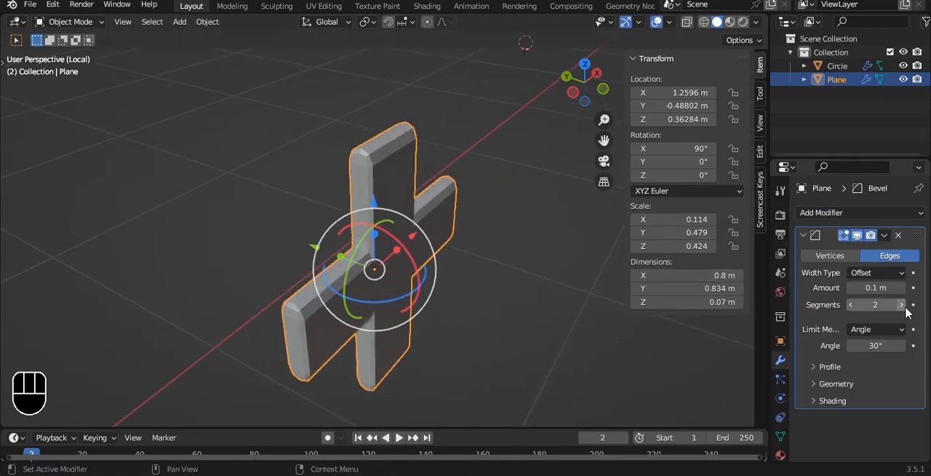
{"action": "left_click_drag", "start_coordinate": [887, 282], "coordinate": [857, 283]}
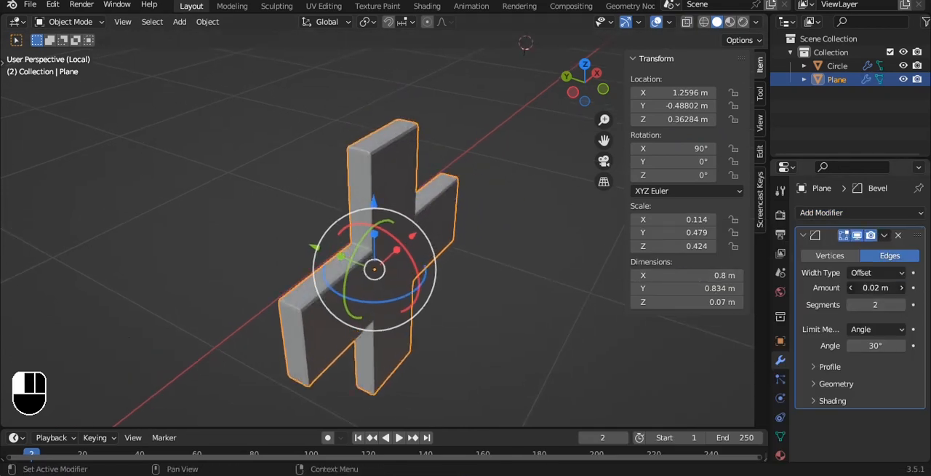
{"action": "left_click", "coordinate": [902, 333]}
{"action": "left_click", "coordinate": [844, 374]}
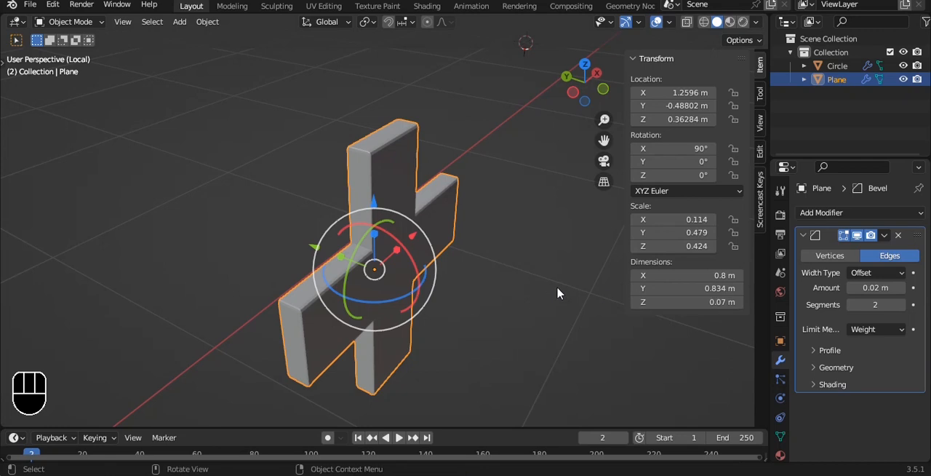
- Add a level 3 Subdivision modifier to the cross and shade it smooth
{"action": "key", "text": "ctrl+3"}
{"action": "key", "text": "Tab"}
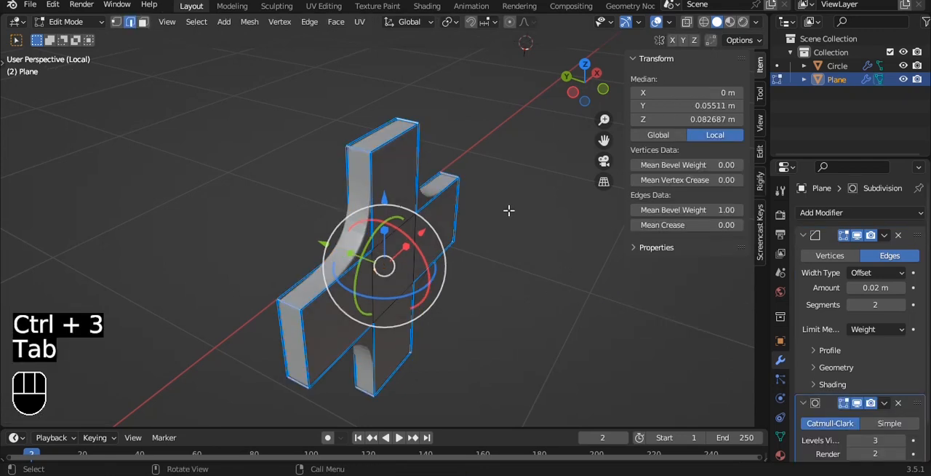
{"action": "key", "text": "Tab"}
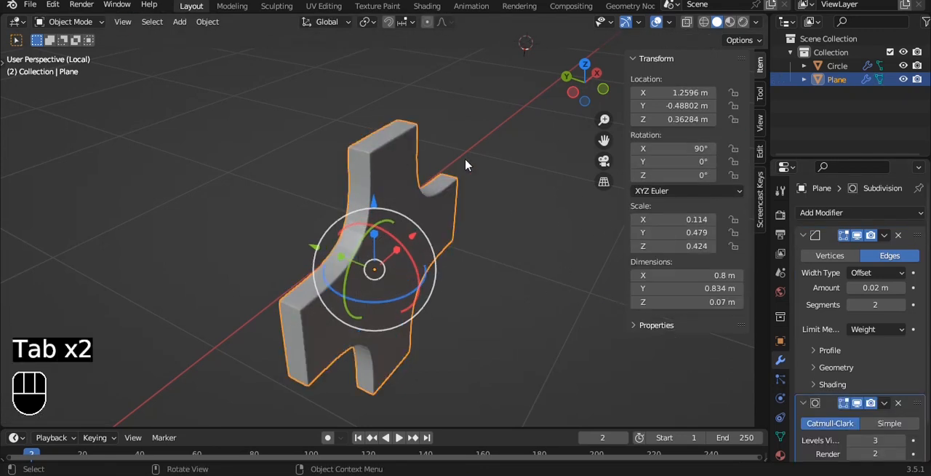
{"action": "scroll", "coordinate": [465, 157], "scroll_direction": "up", "scroll_amount": 3}
{"action": "right_click", "coordinate": [465, 159]}
{"action": "left_click", "coordinate": [471, 160]}
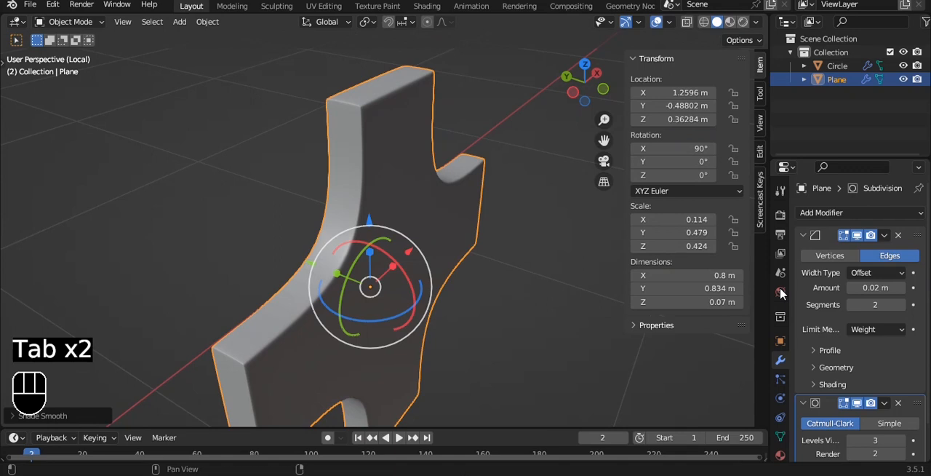
- Set the bevel profile shape to 0.22, then try a bevel amount of 0.04 m and undo that amount change
{"action": "left_click", "coordinate": [840, 350]}
{"action": "mouse_move", "coordinate": [872, 387]}
{"action": "left_mouse_down"}
{"action": "mouse_move", "coordinate": [858, 387]}
{"action": "mouse_move", "coordinate": [887, 388]}
{"action": "mouse_move", "coordinate": [847, 388]}
{"action": "mouse_move", "coordinate": [866, 387]}
{"action": "left_mouse_up"}
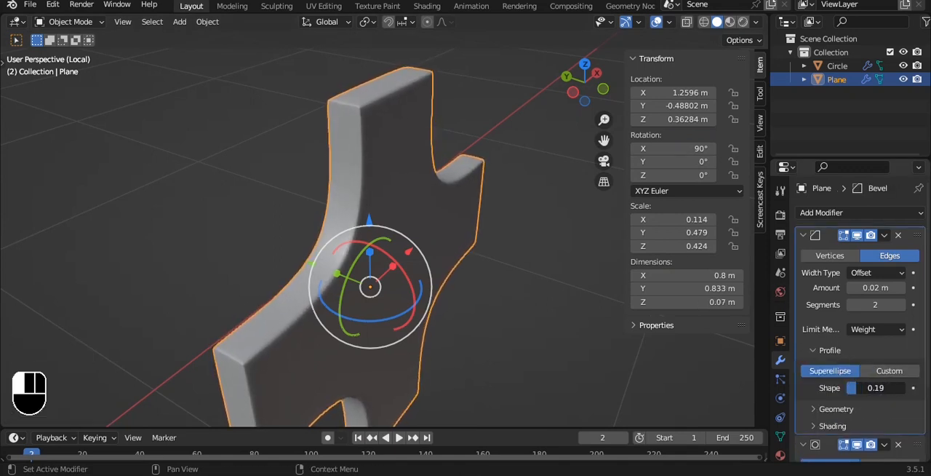
{"action": "mouse_move", "coordinate": [878, 287]}
{"action": "left_mouse_down"}
{"action": "mouse_move", "coordinate": [906, 287]}
{"action": "mouse_move", "coordinate": [872, 287]}
{"action": "left_mouse_up"}
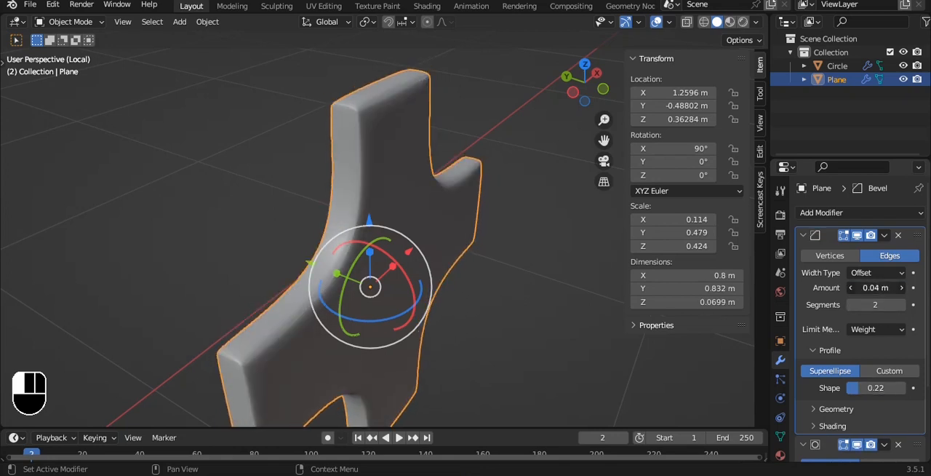
{"action": "key", "text": "ctrl+z"}
- Leave the isolated view and move the cross along Y toward the surface of the left lens
{"action": "key", "text": "grave"}
{"action": "left_click", "coordinate": [490, 173]}
{"action": "left_click", "coordinate": [489, 174]}
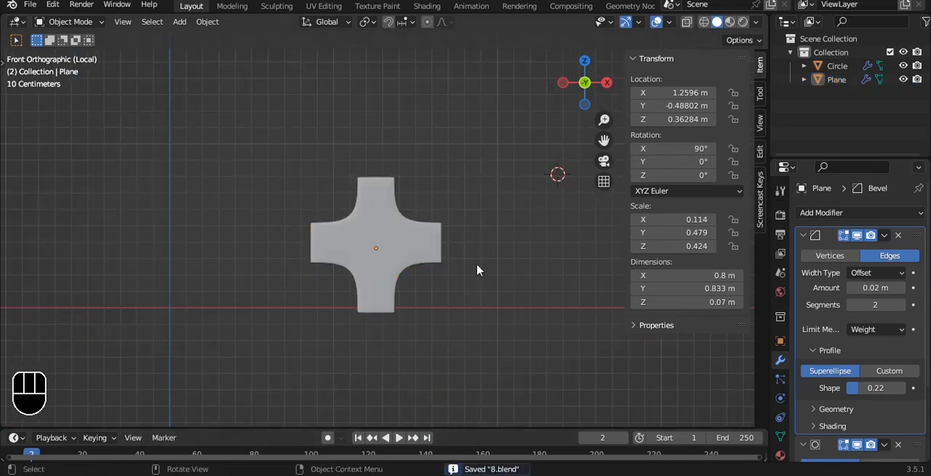
{"action": "key", "text": "slash"}
{"action": "left_click", "coordinate": [397, 276]}
{"action": "middle_click_drag", "start_coordinate": [312, 308], "coordinate": [369, 248], "text": "shift"}
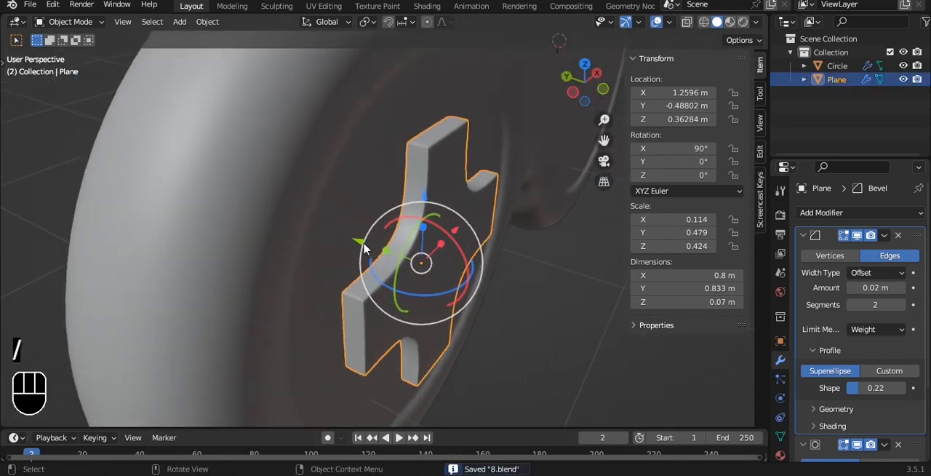
{"action": "left_click_drag", "start_coordinate": [369, 248], "coordinate": [339, 233]}
{"action": "key", "text": "grave"}
{"action": "left_click", "coordinate": [422, 192]}
{"action": "scroll", "coordinate": [422, 191], "scroll_direction": "down", "scroll_amount": 2}
{"action": "left_click_drag", "start_coordinate": [409, 189], "coordinate": [286, 218], "text": "alt+shift"}
{"action": "key", "text": "n"}
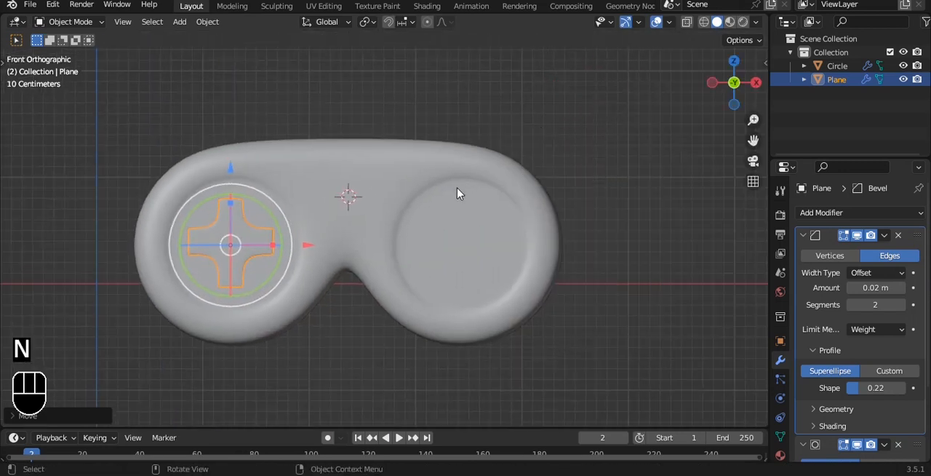
- Examine the goggles' mesh around the cross from the front, in see-through and solid display
{"action": "scroll", "coordinate": [459, 188], "scroll_direction": "up", "scroll_amount": 1}
{"action": "left_click", "coordinate": [516, 86]}
{"action": "middle_click_drag", "start_coordinate": [536, 231], "coordinate": [429, 238], "text": "shift"}
{"action": "left_click", "coordinate": [431, 234]}
{"action": "key", "text": "Tab"}
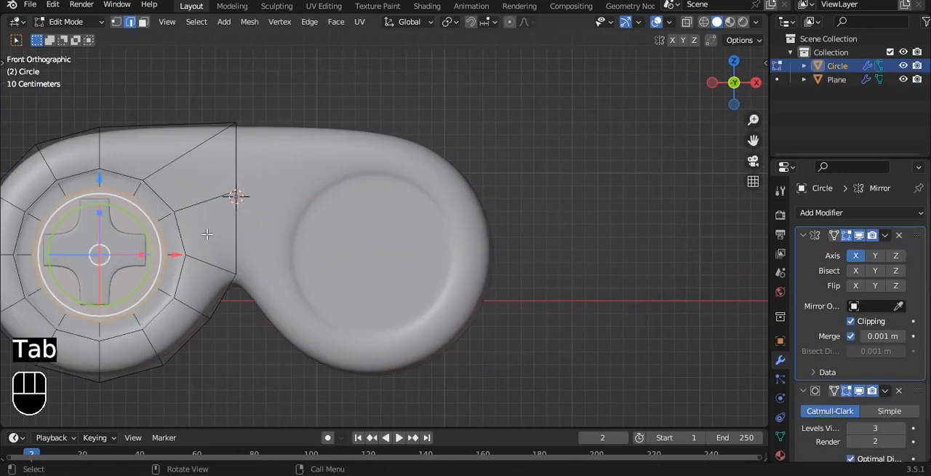
{"action": "left_click_drag", "start_coordinate": [171, 213], "coordinate": [262, 184], "text": "alt+shift"}
{"action": "key", "text": "alt+z"}
{"action": "key", "text": "alt+a"}
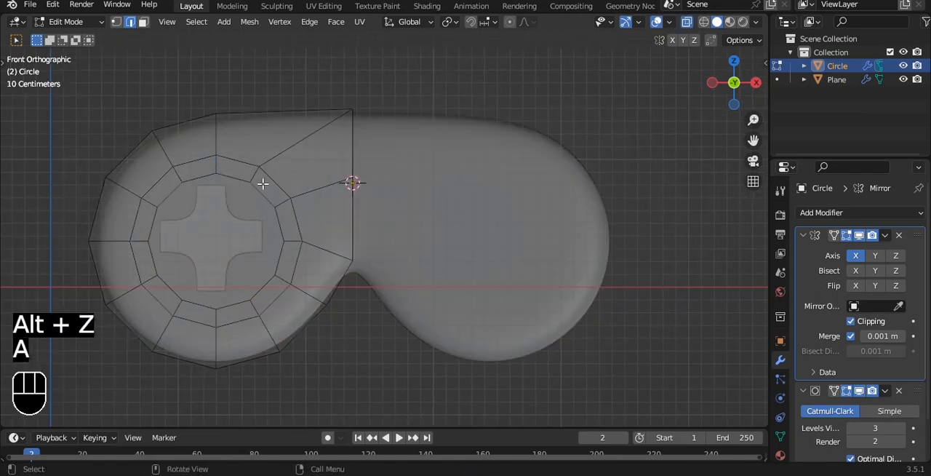
{"action": "key", "text": "alt+z"}
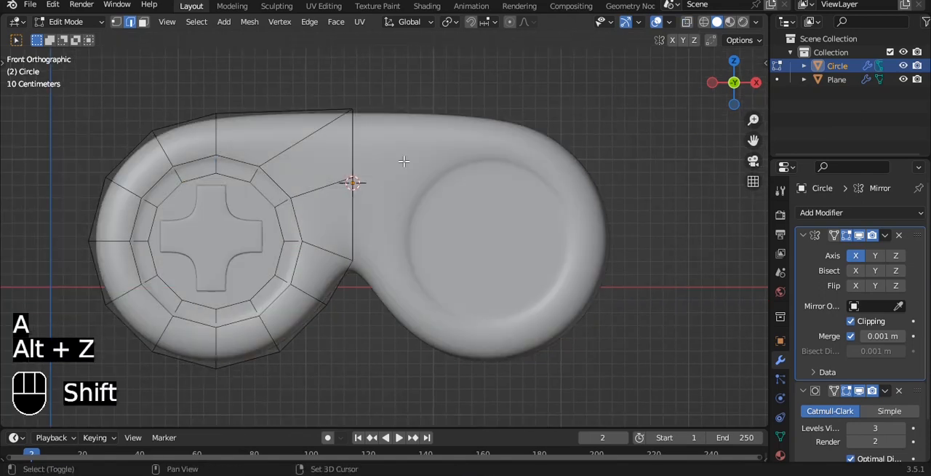
{"action": "key", "text": "Tab"}
- Add a mesh circle, move it down along Z below the goggles' nose bridge and scale it down
{"action": "key", "text": "shift+a"}
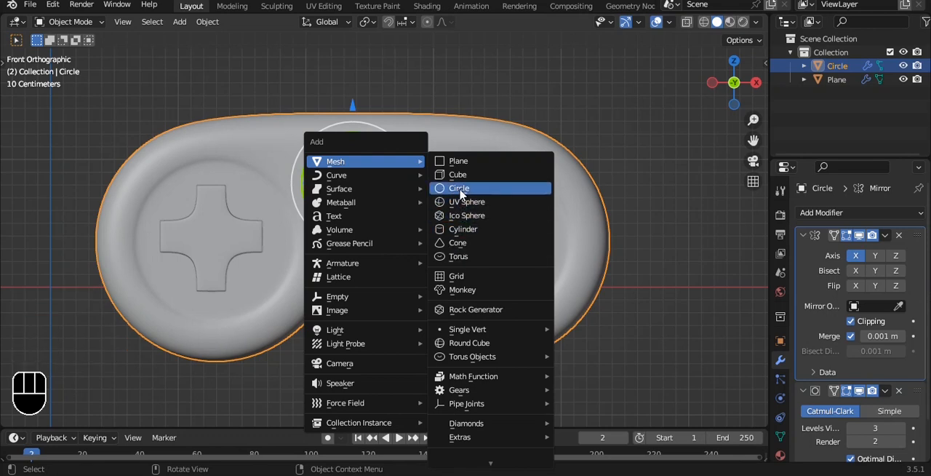
{"action": "left_click", "coordinate": [460, 188]}
{"action": "scroll", "coordinate": [460, 196], "scroll_direction": "down", "scroll_amount": 2}
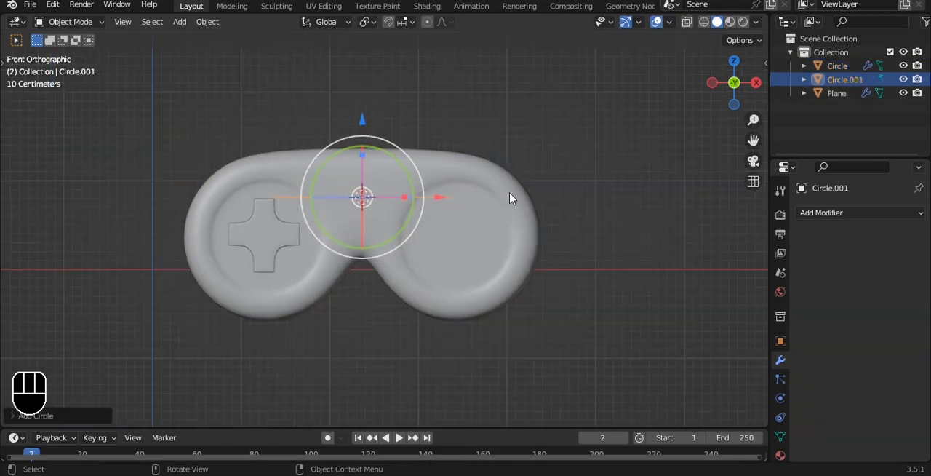
{"action": "left_click_drag", "start_coordinate": [362, 120], "coordinate": [367, 272]}
{"action": "middle_click_drag", "start_coordinate": [533, 276], "coordinate": [530, 217], "text": "shift"}
{"action": "key", "text": "s"}
{"action": "left_click", "coordinate": [380, 248]}
{"action": "scroll", "coordinate": [450, 264], "scroll_direction": "up", "scroll_amount": 2}
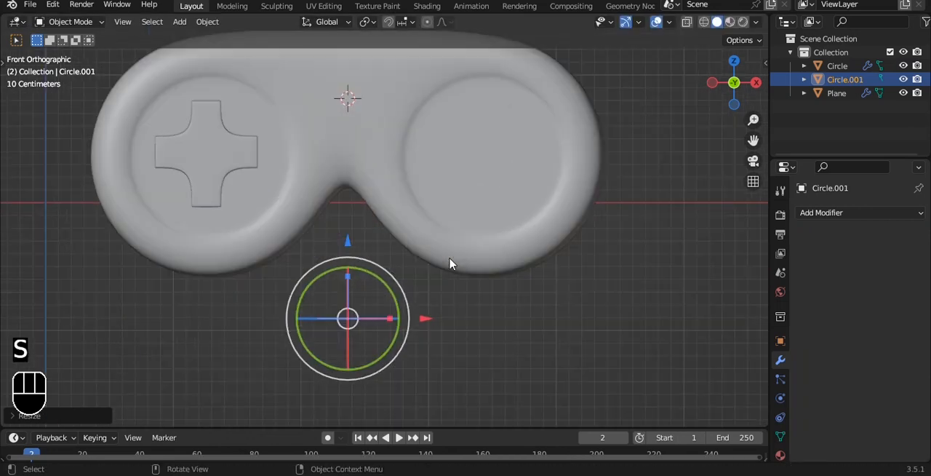
- Isolate the new circle and scale all of its edges in top view
{"action": "key", "text": "Tab"}
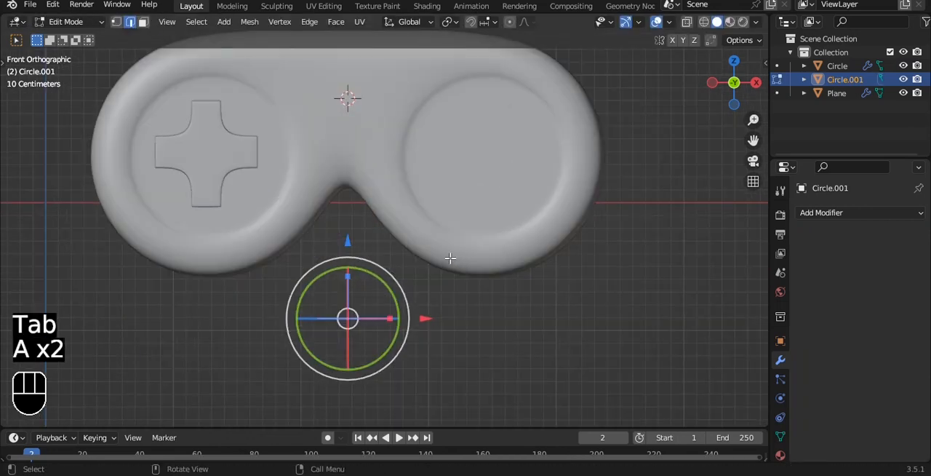
{"action": "key", "text": "slash"}
{"action": "key", "text": "grave"}
{"action": "left_click", "coordinate": [586, 197]}
{"action": "key", "text": "s"}
{"action": "left_click", "coordinate": [521, 218]}
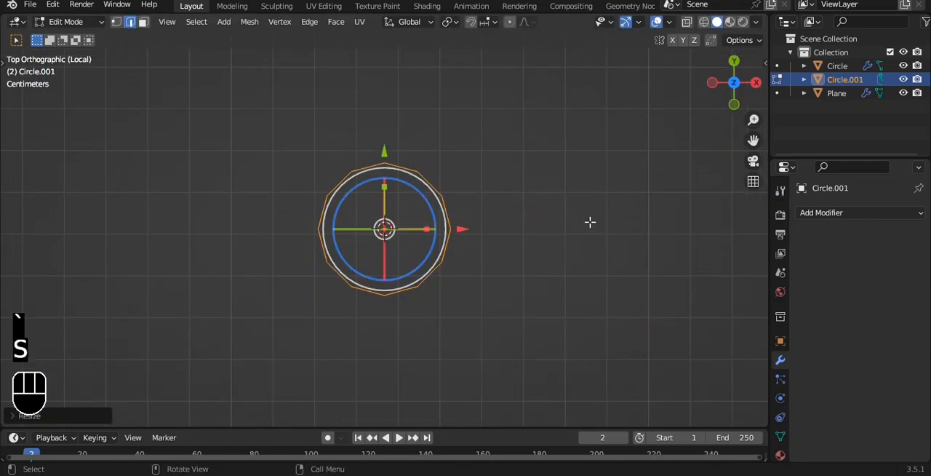
- Set the mean bevel weight of all the circle's edges to 1.00
{"action": "key", "text": "n"}
{"action": "left_click_drag", "start_coordinate": [716, 210], "coordinate": [763, 210]}
{"action": "scroll", "coordinate": [355, 218], "scroll_direction": "up", "scroll_amount": 2}
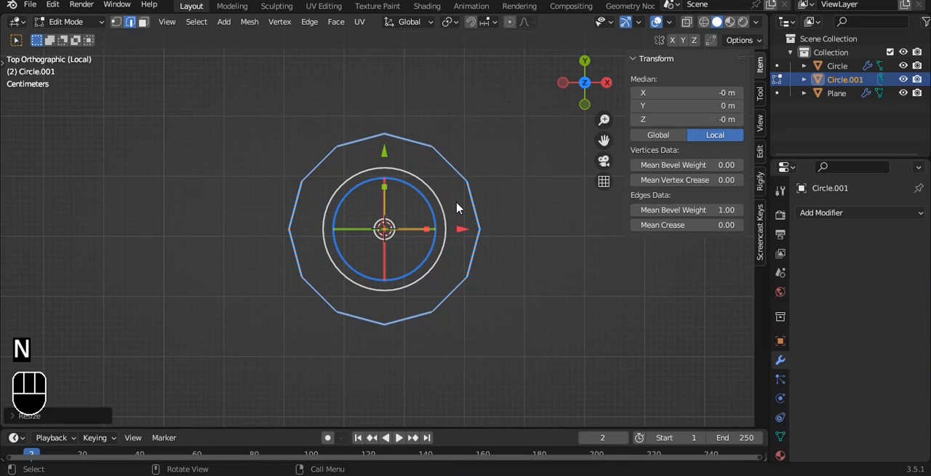
{"action": "middle_click_drag", "start_coordinate": [457, 178], "coordinate": [465, 213]}
{"action": "key", "text": "e"}
{"action": "key", "text": "z"}
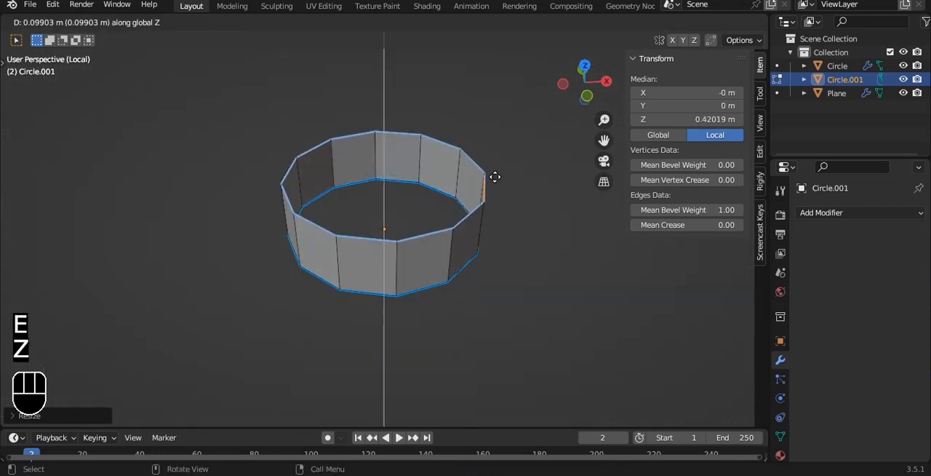
{"action": "key", "text": "ctrl+z"}
- Fill the circle with a face and extrude it upward into a flat disc about 0.07 m thick
{"action": "key", "text": "f"}
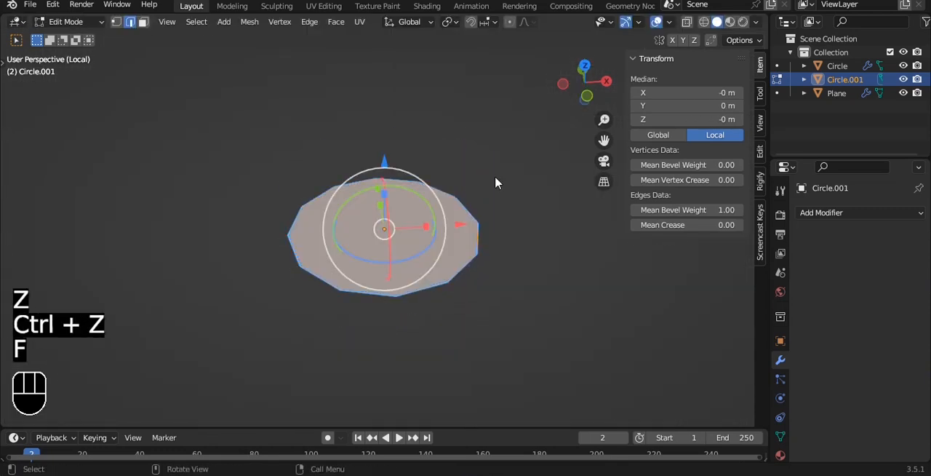
{"action": "key", "text": "e"}
{"action": "left_click", "coordinate": [502, 143]}
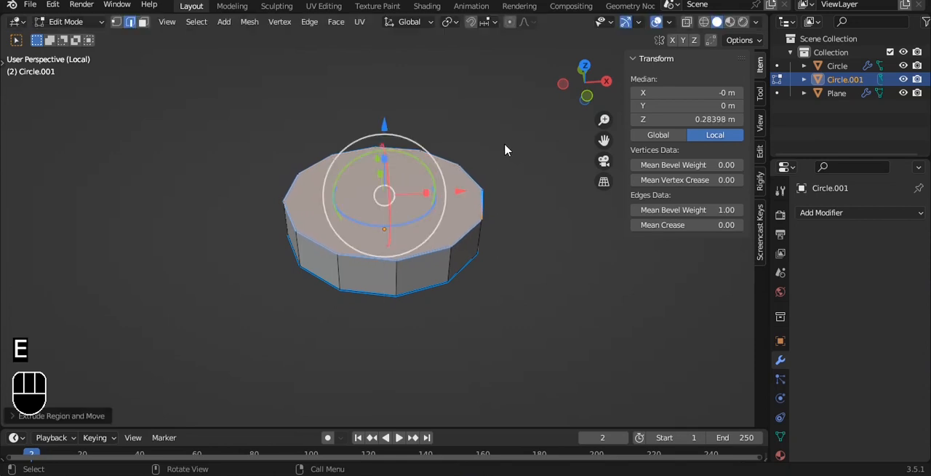
- Add a Bevel modifier limited by Weight to the disc and apply the object's rotation and scale
{"action": "key", "text": "Tab"}
{"action": "left_click", "coordinate": [895, 211]}
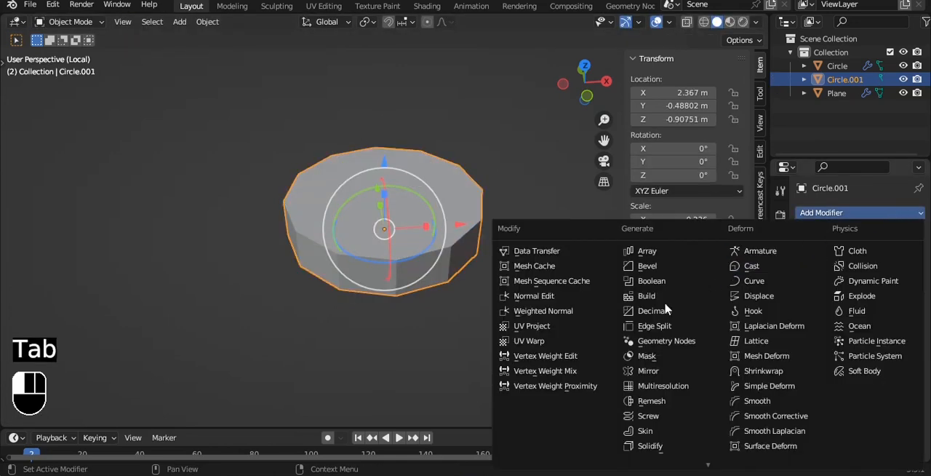
{"action": "left_click", "coordinate": [648, 266]}
{"action": "key", "text": "ctrl+a"}
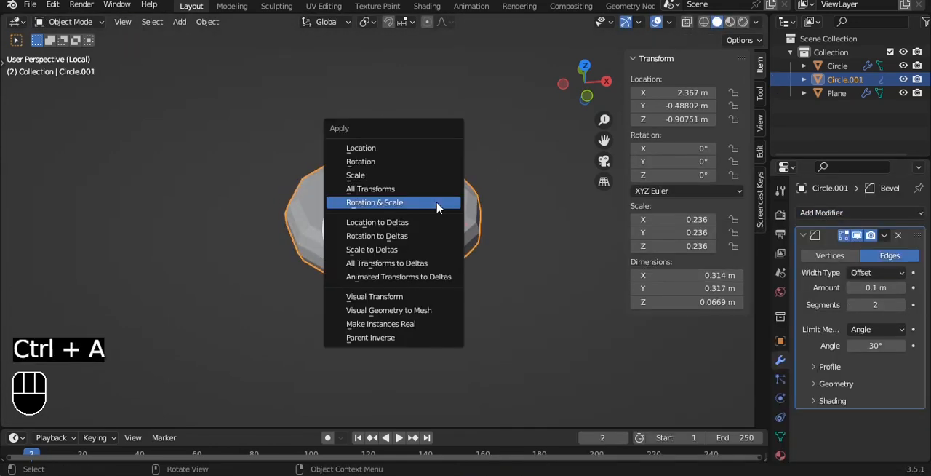
{"action": "left_click", "coordinate": [407, 202]}
{"action": "left_click", "coordinate": [876, 328]}
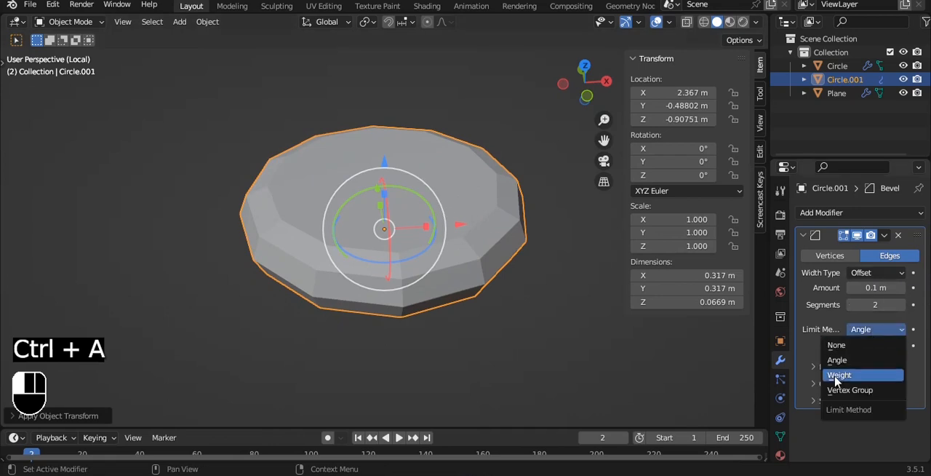
{"action": "left_click", "coordinate": [833, 376]}
- Give the disc a level 3 subdivision surface and smooth shading
{"action": "key", "text": "ctrl+3"}
{"action": "left_click_drag", "start_coordinate": [445, 193], "coordinate": [434, 121], "text": "alt"}
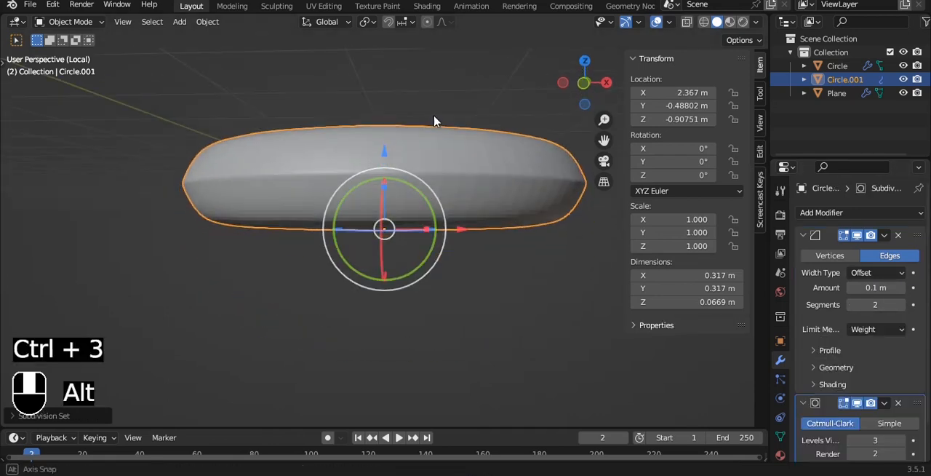
{"action": "right_click", "coordinate": [454, 120]}
{"action": "left_click", "coordinate": [455, 115]}
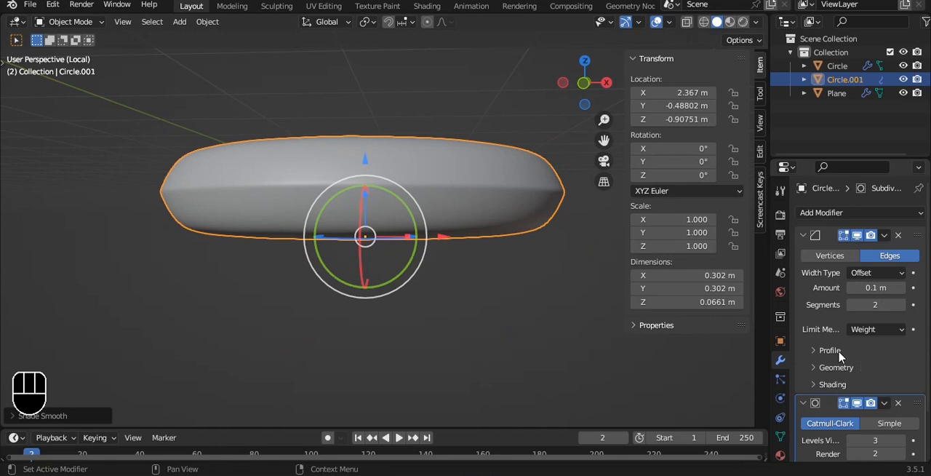
- Set the disc's bevel profile shape to 0.95 and set its origin to its geometry
{"action": "left_click", "coordinate": [830, 349]}
{"action": "left_click_drag", "start_coordinate": [861, 388], "coordinate": [909, 388]}
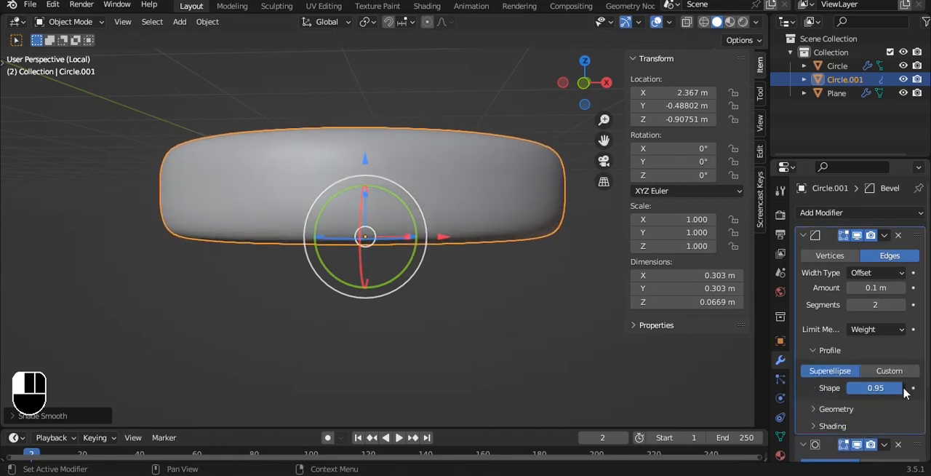
{"action": "scroll", "coordinate": [456, 210], "scroll_direction": "down", "scroll_amount": 1}
{"action": "middle_click_drag", "start_coordinate": [456, 211], "coordinate": [458, 259]}
{"action": "key", "text": "grave"}
{"action": "left_click", "coordinate": [440, 122]}
{"action": "key", "text": "q"}
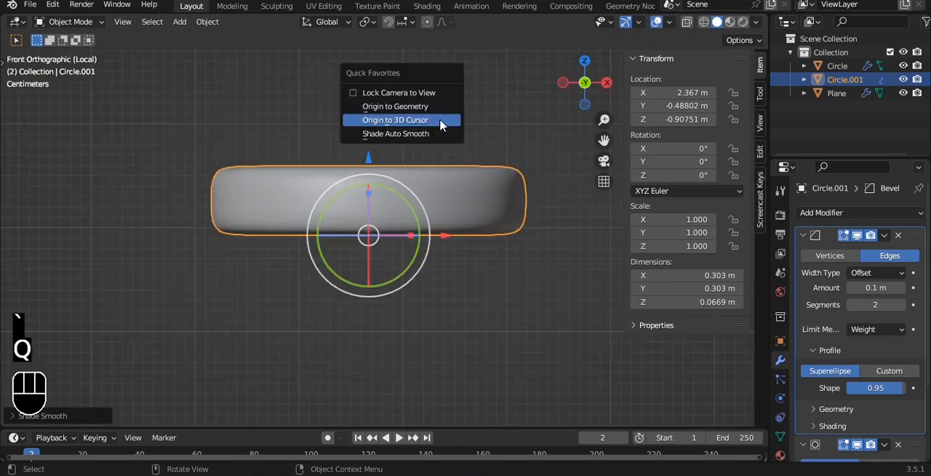
{"action": "left_click", "coordinate": [432, 107]}
- Leave the isolated view and scale the disc to about 0.65 m across, stretching it along Z to about 0.22 m thick
{"action": "key", "text": "KP_Divide"}
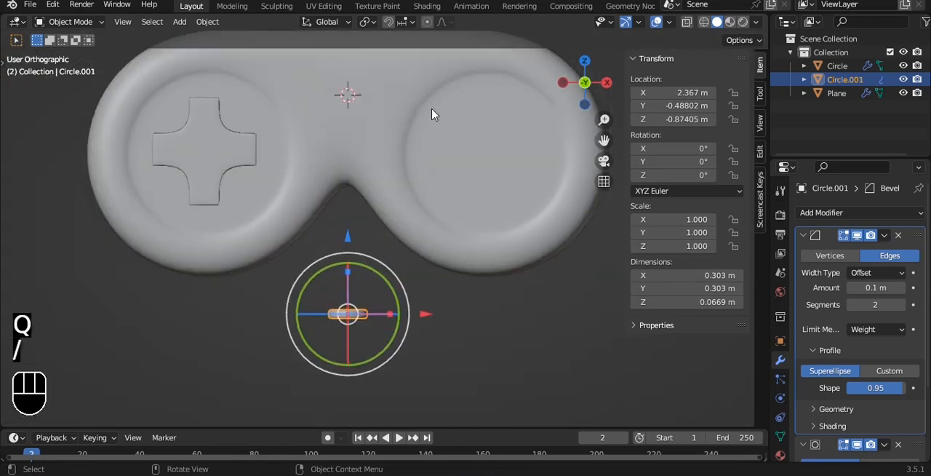
{"action": "key", "text": "s"}
{"action": "left_click", "coordinate": [524, 275]}
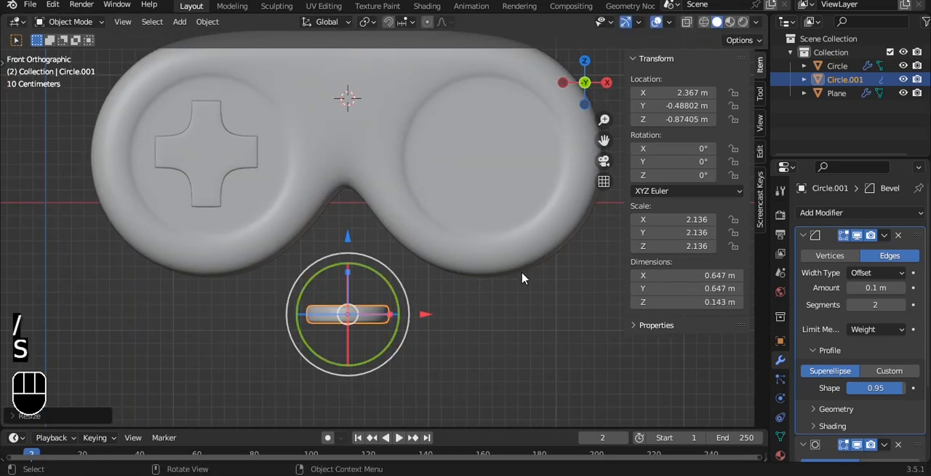
{"action": "key", "text": "s"}
{"action": "key", "text": "z"}
{"action": "left_click", "coordinate": [577, 152]}
- Move the disc onto the controller's right round recess and rotate it 90° about X
{"action": "key", "text": "g"}
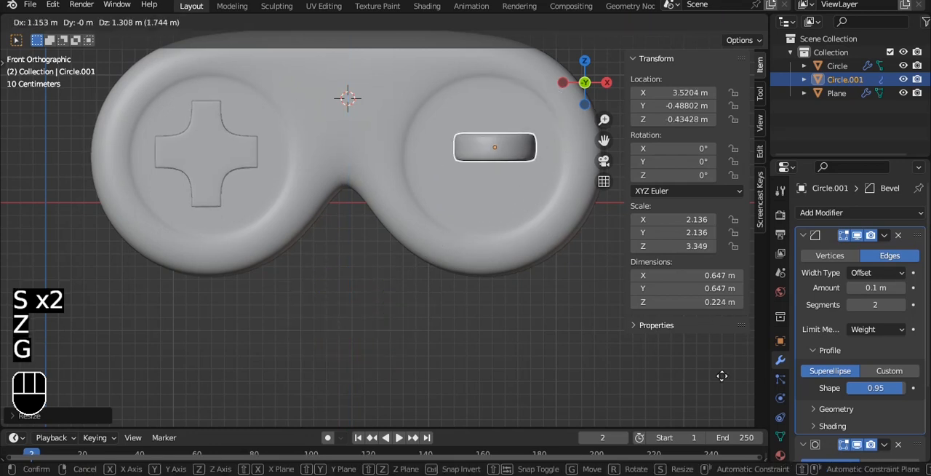
{"action": "left_click", "coordinate": [722, 387]}
{"action": "left_click_drag", "start_coordinate": [538, 312], "coordinate": [409, 323], "text": "alt+shift"}
{"action": "type", "text": "rx90"}
{"action": "left_click", "coordinate": [409, 327]}
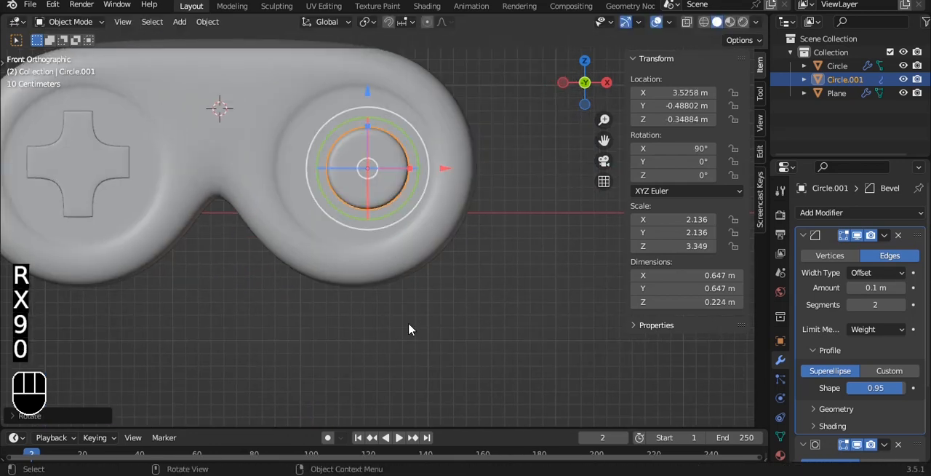
- Scale the disc down to about 0.35 m across and move it toward the outer side of the right recess
{"action": "key", "text": "s"}
{"action": "left_click", "coordinate": [426, 167]}
{"action": "key", "text": "g"}
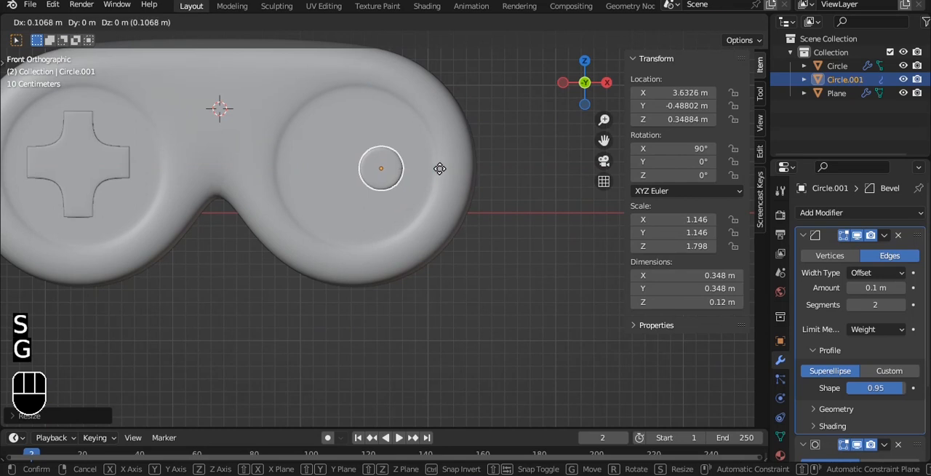
{"action": "left_click", "coordinate": [456, 168]}
- Duplicate the disc's whole mesh and place the copy near the top of the right recess, in front view
{"action": "key", "text": "grave"}
{"action": "left_click", "coordinate": [468, 108]}
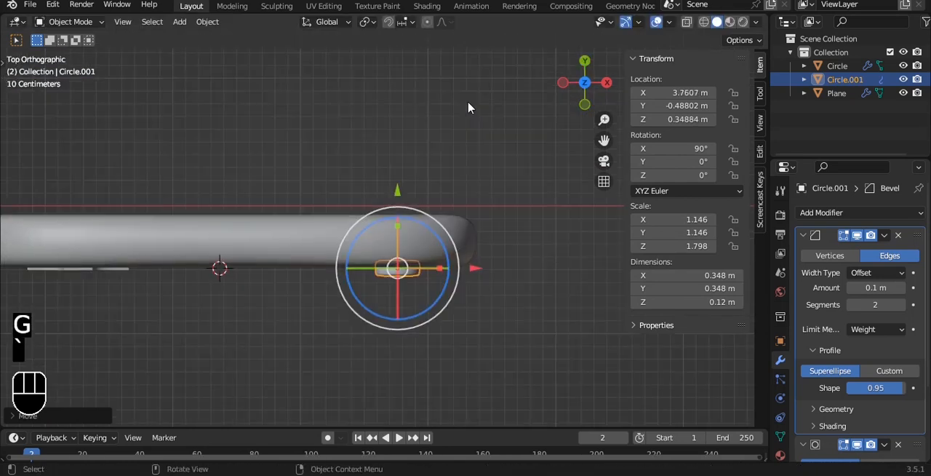
{"action": "key", "text": "grave"}
{"action": "left_click", "coordinate": [403, 178]}
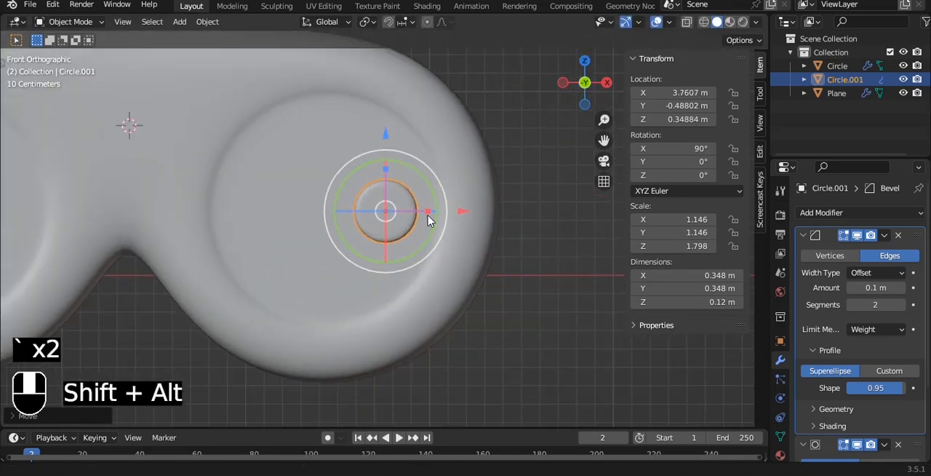
{"action": "key", "text": "Tab"}
{"action": "key", "text": "a"}
{"action": "key", "text": "a"}
{"action": "key", "text": "shift+d"}
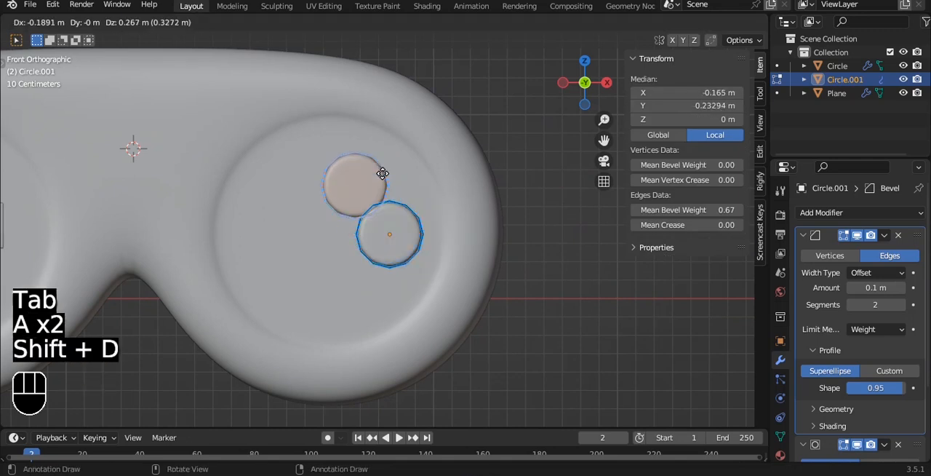
{"action": "left_click", "coordinate": [362, 163]}
{"action": "key", "text": "shift+d"}
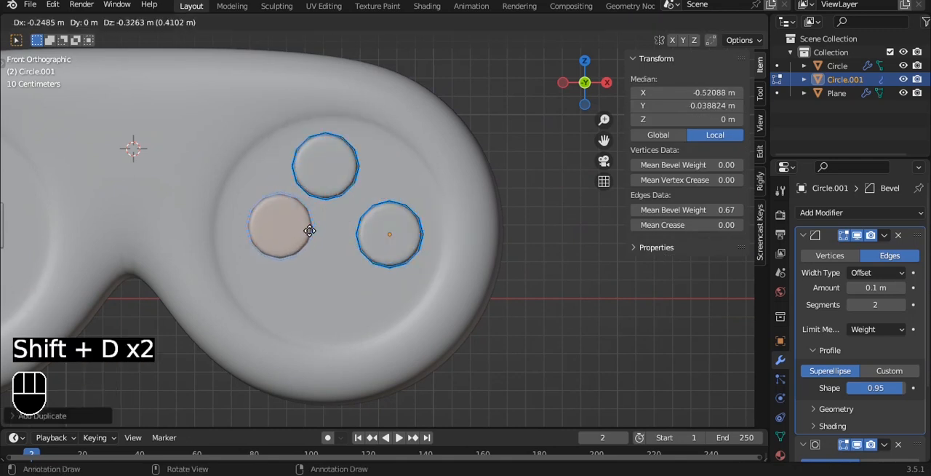
{"action": "right_click", "coordinate": [298, 240]}
{"action": "key", "text": "ctrl+z"}
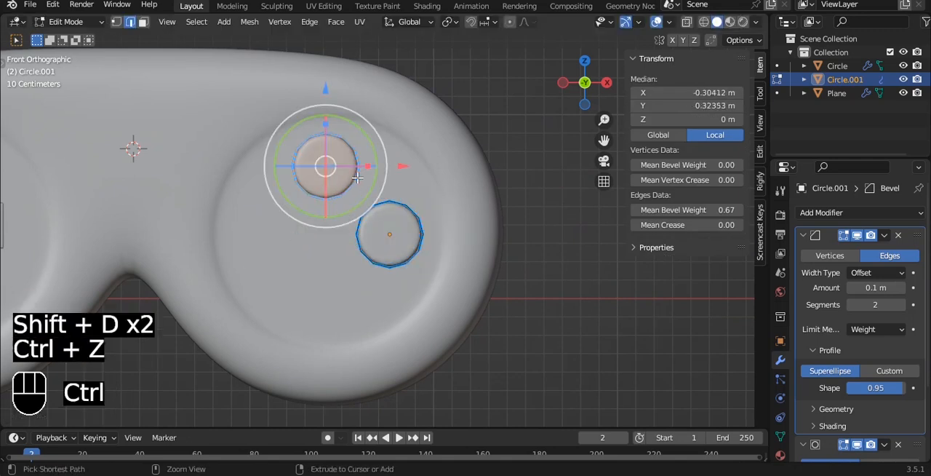
- Duplicate the upper button straight down along Z to the bottom of the right recess
{"action": "key", "text": "shift+d"}
{"action": "key", "text": "z"}
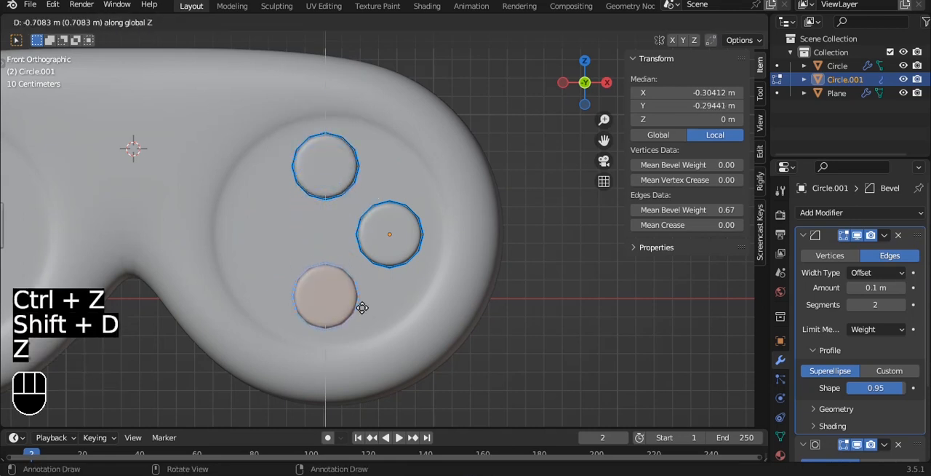
{"action": "left_click", "coordinate": [362, 304]}
- Duplicate the outer button along X to the inner side of the recess, completing the four-button diamond
{"action": "key", "text": "Tab"}
{"action": "key", "text": "Tab"}
{"action": "key", "text": "a"}
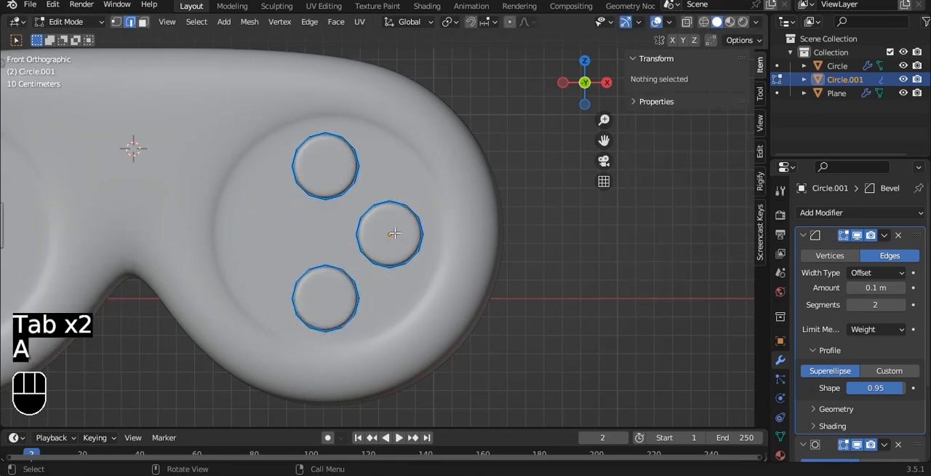
{"action": "key", "text": "l"}
{"action": "key", "text": "shift+d"}
{"action": "key", "text": "x"}
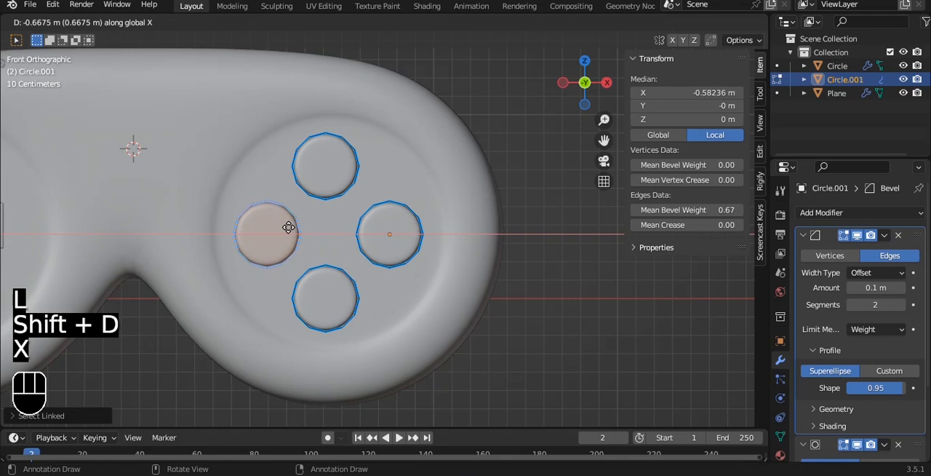
{"action": "left_click", "coordinate": [284, 226]}
{"action": "key", "text": "Tab"}
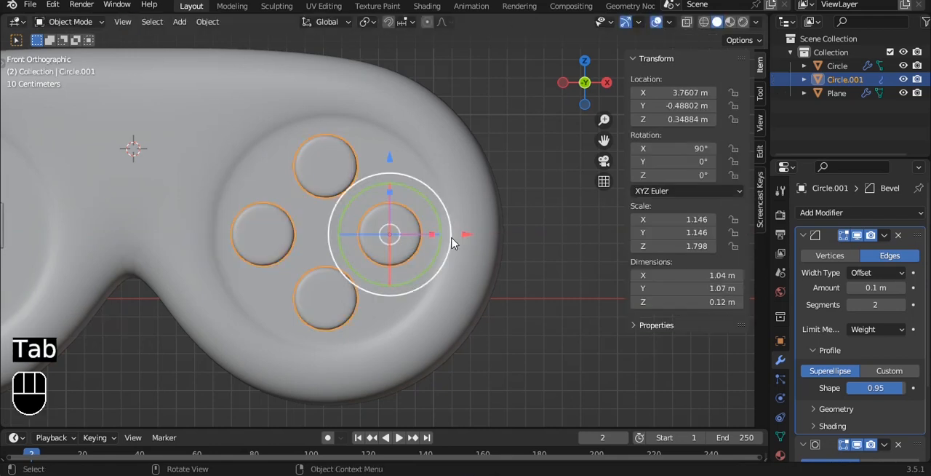
- Nudge the four-button object slightly outward along X and sink it along Y into the recess
{"action": "left_click_drag", "start_coordinate": [479, 237], "coordinate": [481, 233]}
{"action": "left_click", "coordinate": [502, 325]}
{"action": "left_click_drag", "start_coordinate": [296, 203], "coordinate": [388, 233], "text": "alt"}
{"action": "left_click", "coordinate": [421, 255]}
{"action": "scroll", "coordinate": [421, 255], "scroll_direction": "up", "scroll_amount": 2}
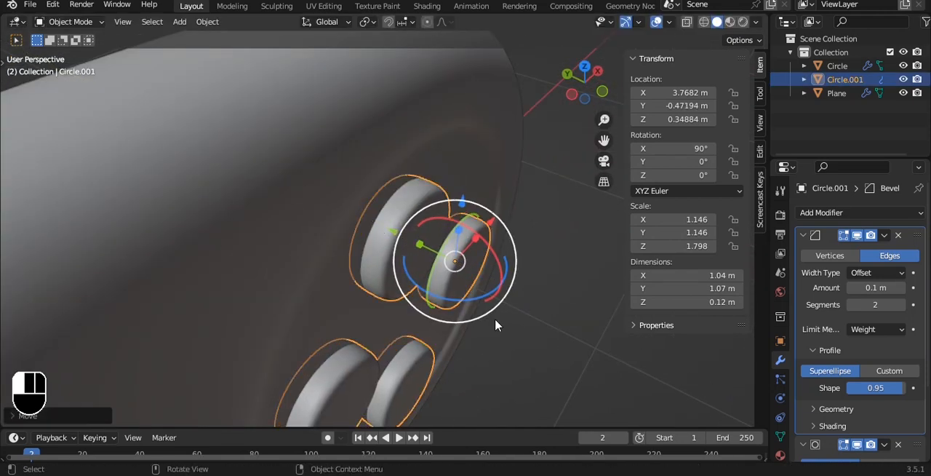
- Set the four-button object's origin to its geometry and save the file
{"action": "key", "text": "grave"}
{"action": "left_click", "coordinate": [436, 249]}
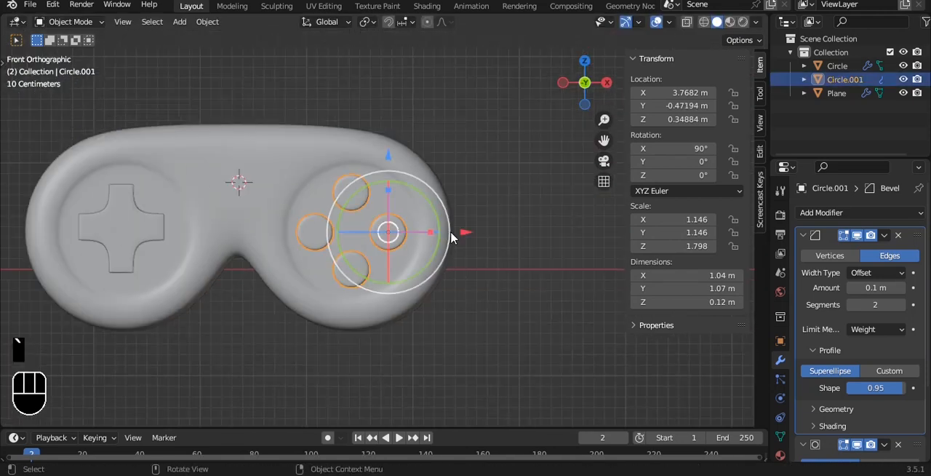
{"action": "key", "text": "q"}
{"action": "left_click", "coordinate": [481, 156]}
{"action": "scroll", "coordinate": [470, 182], "scroll_direction": "down", "scroll_amount": 2}
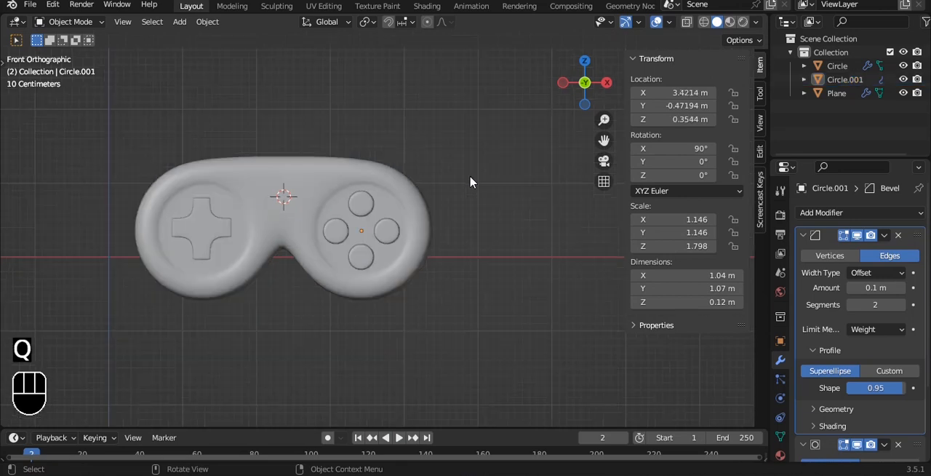
{"action": "key", "text": "ctrl+s"}
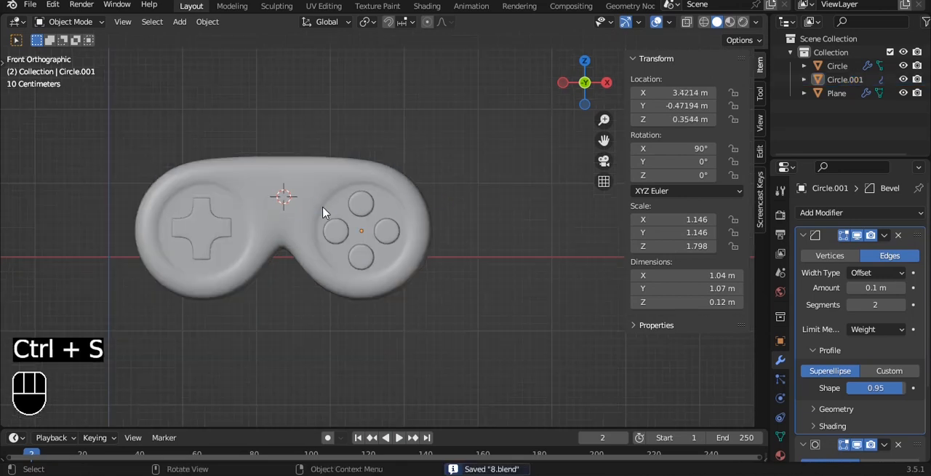
- Scale the cross in the left recess up to about 0.93 m by 0.97 m
{"action": "left_click", "coordinate": [243, 226]}
{"action": "key", "text": "s"}
{"action": "left_click", "coordinate": [255, 221]}
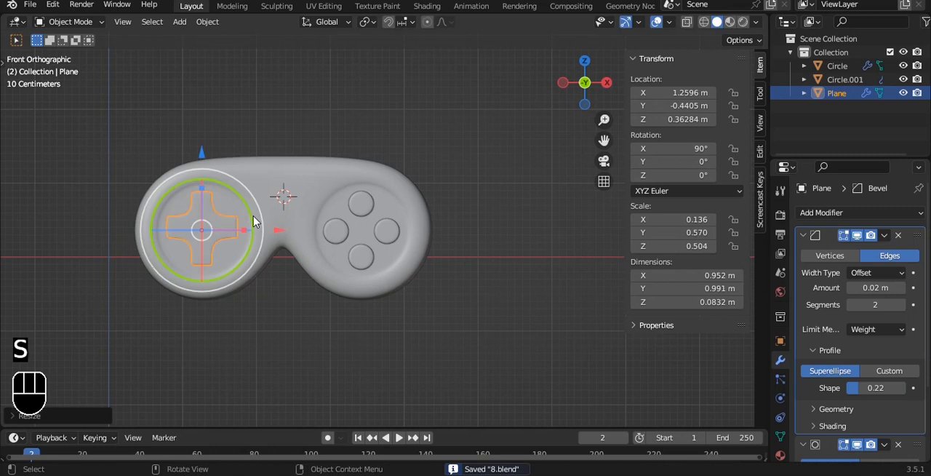
{"action": "middle_click_drag", "start_coordinate": [221, 344], "coordinate": [280, 352], "text": "shift"}
{"action": "left_click", "coordinate": [280, 351]}
{"action": "scroll", "coordinate": [267, 257], "scroll_direction": "up", "scroll_amount": 4}
{"action": "left_click", "coordinate": [100, 230]}
{"action": "key", "text": "s"}
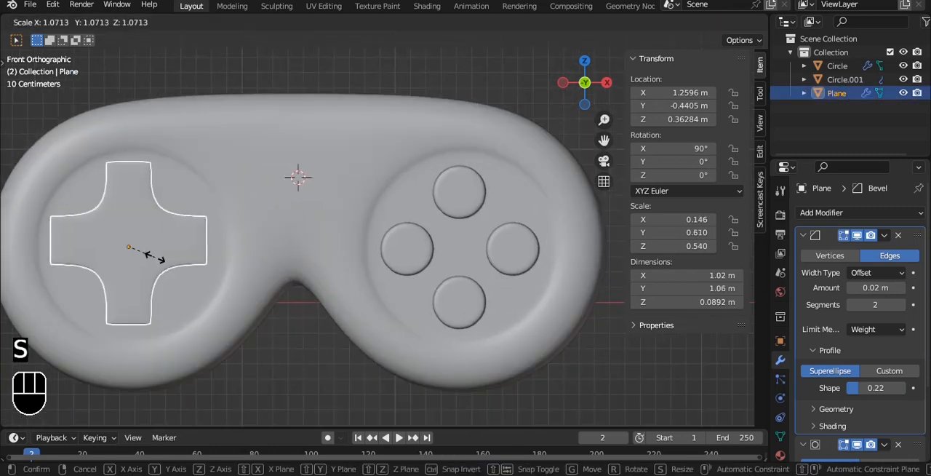
{"action": "left_click", "coordinate": [142, 251]}
- Fine-tune the cross's size and sink it slightly along Y into the left recess, undoing unwanted changes
{"action": "key", "text": "s"}
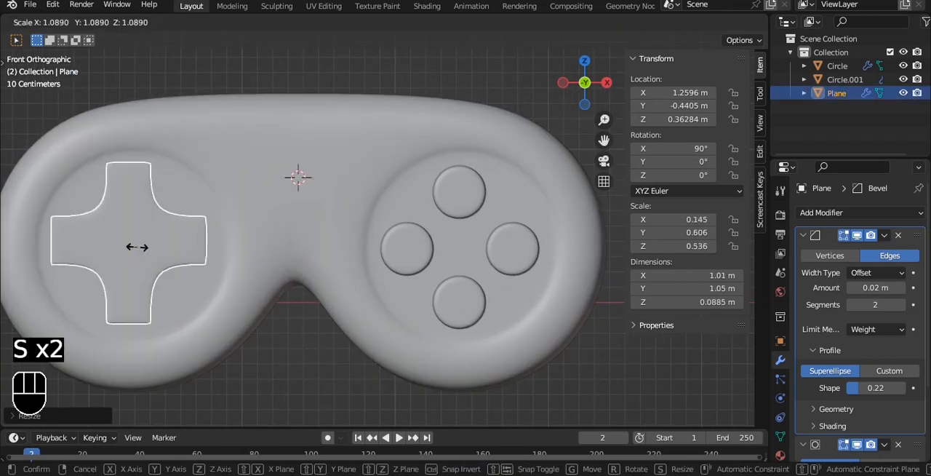
{"action": "left_click", "coordinate": [130, 246]}
{"action": "left_click_drag", "start_coordinate": [124, 245], "coordinate": [241, 291], "text": "alt"}
{"action": "left_click_drag", "start_coordinate": [173, 342], "coordinate": [206, 367]}
{"action": "key", "text": "ctrl+z"}
{"action": "key", "text": "ctrl+z"}
- Deselect the cross, return to front view and save the file
{"action": "left_click", "coordinate": [512, 263]}
{"action": "key", "text": "grave"}
{"action": "left_click", "coordinate": [432, 192]}
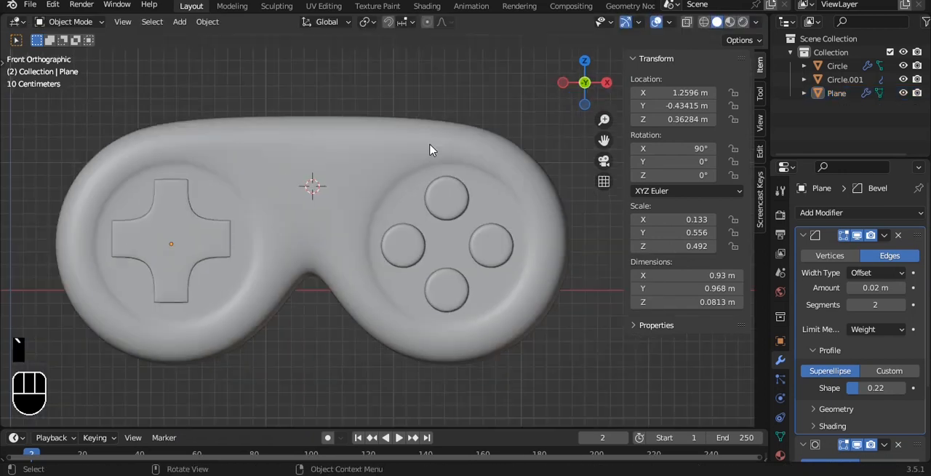
{"action": "scroll", "coordinate": [430, 148], "scroll_direction": "down", "scroll_amount": 4}
{"action": "left_click_drag", "start_coordinate": [424, 119], "coordinate": [397, 119], "text": "alt+shift"}
{"action": "key", "text": "ctrl+s"}
- Add a mesh cylinder at the 3D cursor and shade it smooth
{"action": "key", "text": "shift+a"}
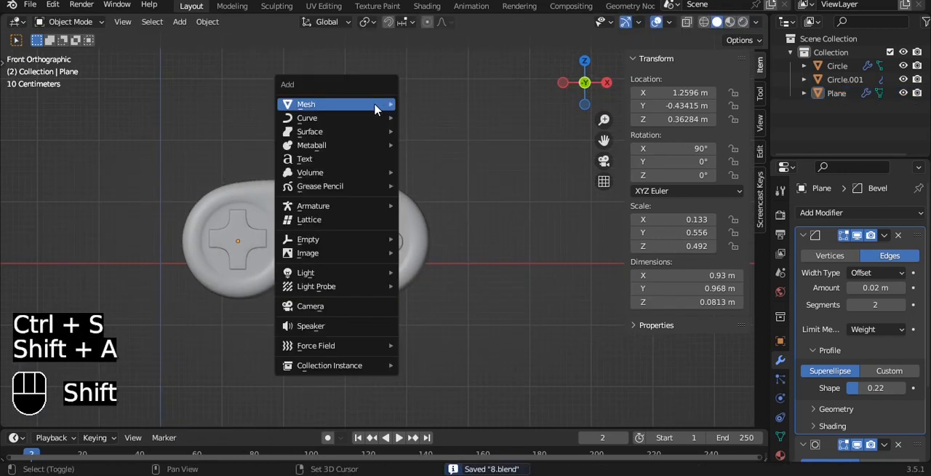
{"action": "mouse_move", "coordinate": [378, 106]}
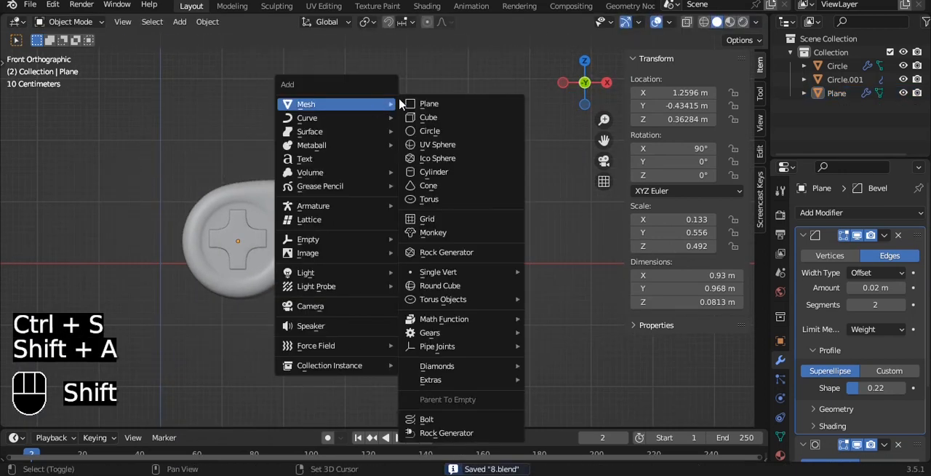
{"action": "left_click", "coordinate": [458, 177]}
{"action": "right_click", "coordinate": [369, 68]}
{"action": "left_click", "coordinate": [366, 66]}
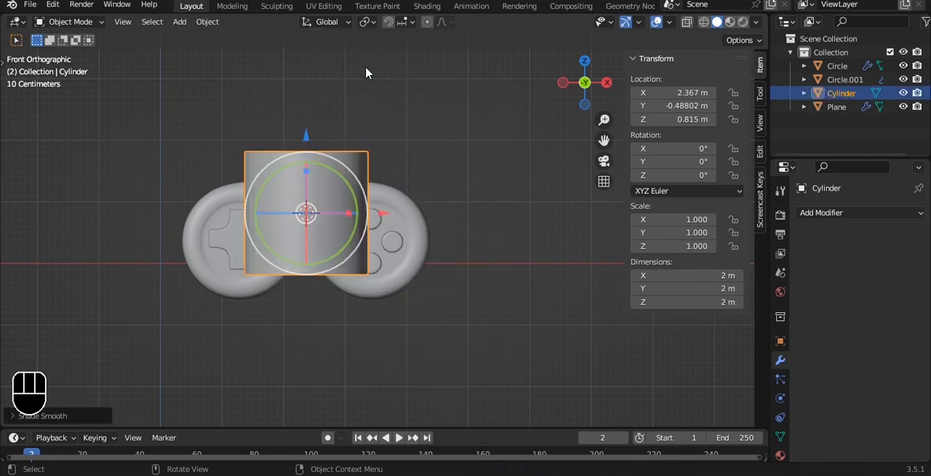
- Scale the cylinder down to about 0.315 m and raise it along Z to about 1.41 m, at the controller's upper edge
{"action": "scroll", "coordinate": [372, 94], "scroll_direction": "up", "scroll_amount": 1}
{"action": "key", "text": "s"}
{"action": "left_click", "coordinate": [319, 218]}
{"action": "key", "text": "g"}
{"action": "key", "text": "z"}
{"action": "left_click", "coordinate": [320, 175]}
- Move the small cylinder along Y to about -0.258 m, into the middle of the controller's thickness, and deselect it
{"action": "key", "text": "grave"}
{"action": "left_click", "coordinate": [322, 98]}
{"action": "scroll", "coordinate": [329, 189], "scroll_direction": "up", "scroll_amount": 5}
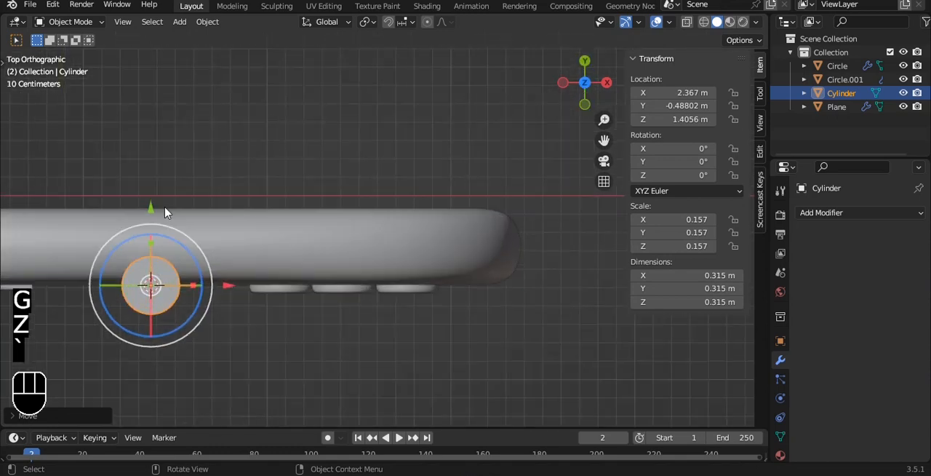
{"action": "key", "text": "g"}
{"action": "key", "text": "y"}
{"action": "left_click", "coordinate": [142, 163]}
{"action": "key", "text": "grave"}
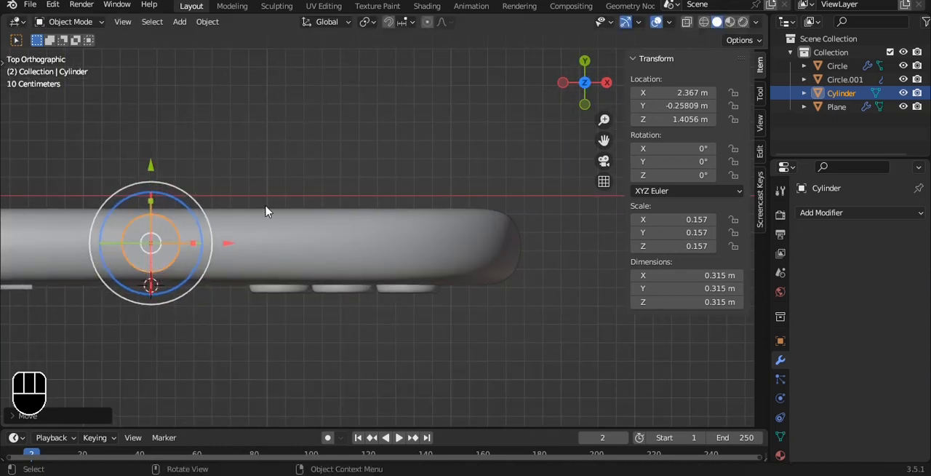
{"action": "left_click", "coordinate": [355, 191]}
{"action": "left_click_drag", "start_coordinate": [266, 139], "coordinate": [365, 287], "text": "alt+shift"}
{"action": "scroll", "coordinate": [366, 288], "scroll_direction": "up", "scroll_amount": 3}
{"action": "left_click", "coordinate": [364, 199]}
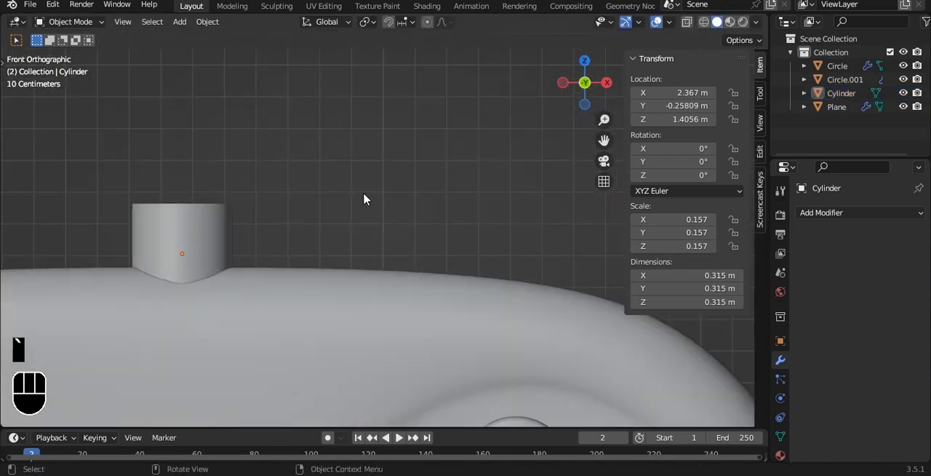
- Shorten the cylinder by lowering its top vertices along Z to about 0.738 m in local coordinates
{"action": "left_click", "coordinate": [223, 216]}
{"action": "scroll", "coordinate": [223, 216], "scroll_direction": "down", "scroll_amount": 1}
{"action": "key", "text": "Tab"}
{"action": "key", "text": "alt+z"}
{"action": "key", "text": "1"}
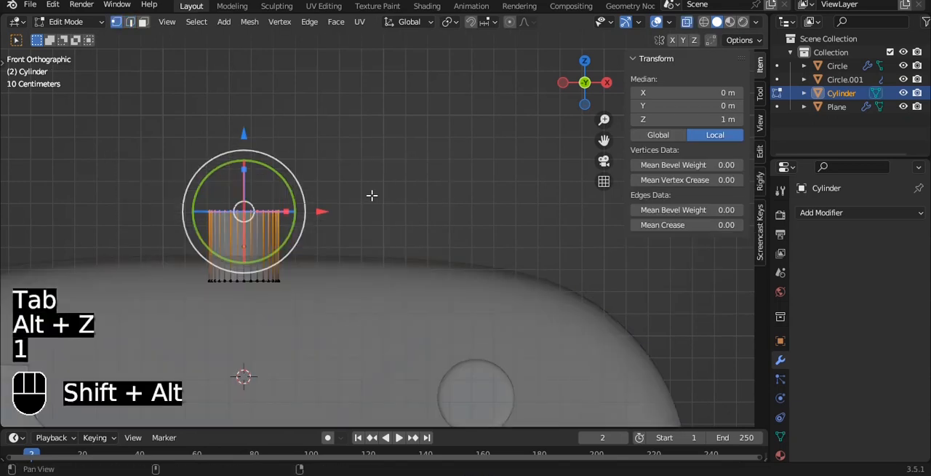
{"action": "middle_click_drag", "start_coordinate": [398, 198], "coordinate": [455, 240], "text": "shift"}
{"action": "scroll", "coordinate": [455, 239], "scroll_direction": "up", "scroll_amount": 1}
{"action": "left_click_drag", "start_coordinate": [284, 183], "coordinate": [280, 195]}
{"action": "middle_click_drag", "start_coordinate": [464, 241], "coordinate": [455, 260]}
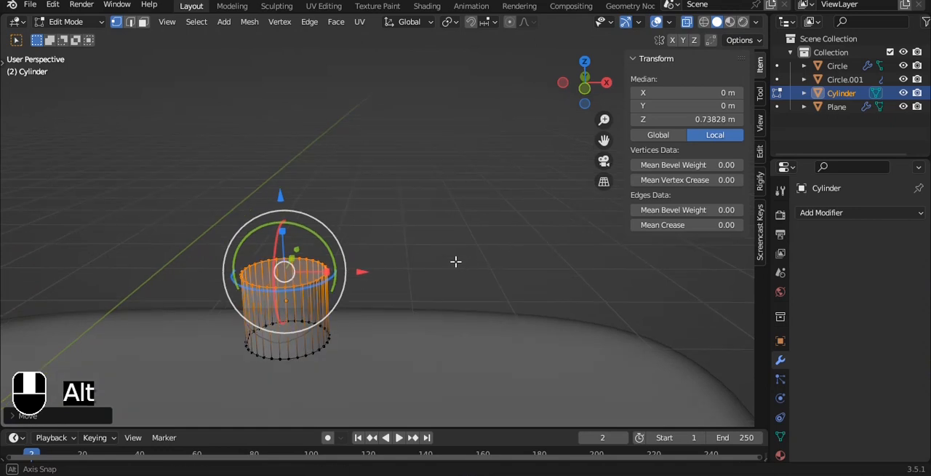
- Inset the cylinder's top face and scale the inner face to about half the cylinder's diameter
{"action": "key", "text": "i"}
{"action": "left_click", "coordinate": [449, 261]}
{"action": "key", "text": "grave"}
{"action": "key", "text": "Escape"}
{"action": "key", "text": "s"}
{"action": "left_click", "coordinate": [479, 269]}
- Extrude the inner top face upward about 0.11 m to form a narrow neck
{"action": "key", "text": "grave"}
{"action": "left_click", "coordinate": [438, 235]}
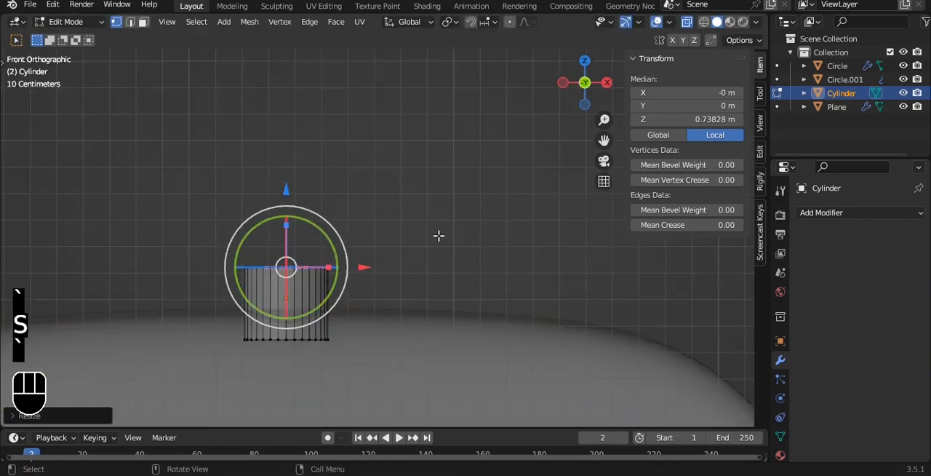
{"action": "key", "text": "e"}
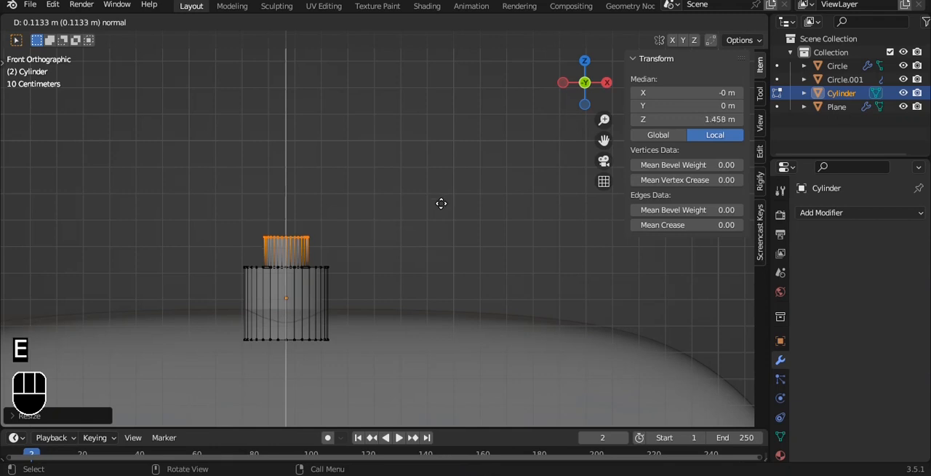
{"action": "left_click", "coordinate": [441, 203]}
{"action": "key", "text": "Tab"}
{"action": "left_click_drag", "start_coordinate": [441, 203], "coordinate": [458, 177], "text": "alt+shift"}
{"action": "key", "text": "Tab"}
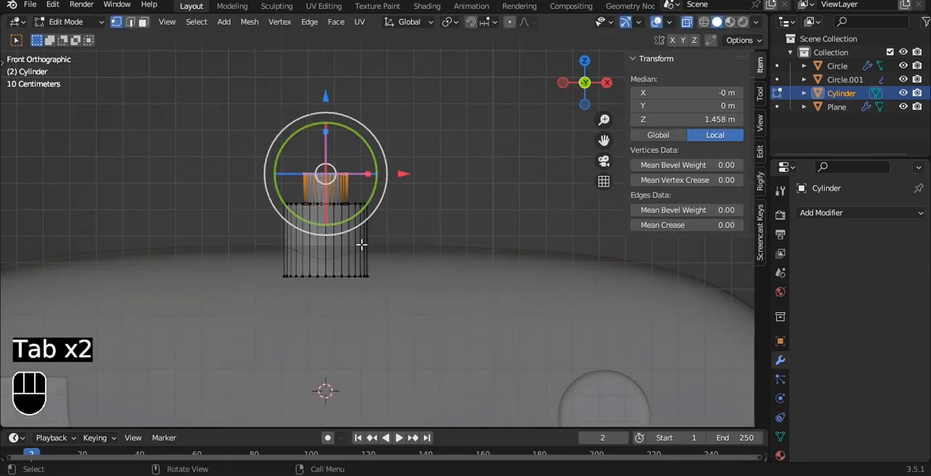
- Delete the cylinder's bottom face, which is hidden inside the controller body
{"action": "key", "text": "x"}
{"action": "left_click", "coordinate": [446, 239]}
{"action": "left_click_drag", "start_coordinate": [602, 182], "coordinate": [399, 216], "text": "alt"}
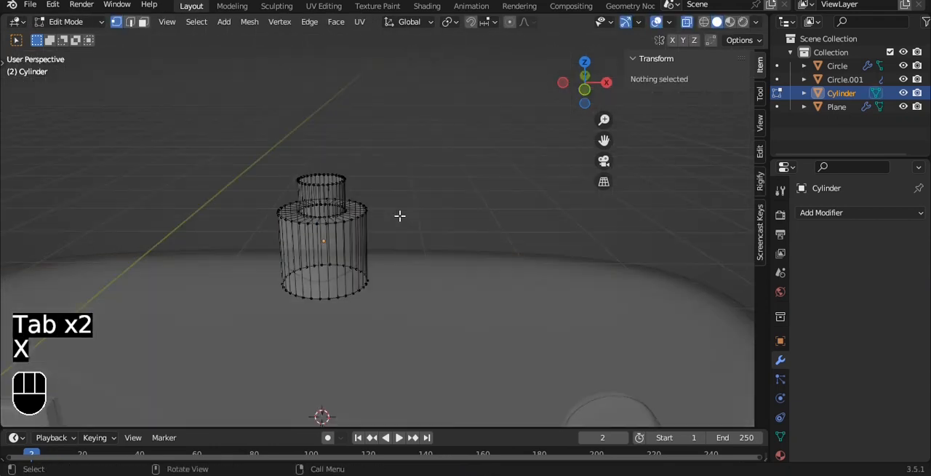
- Apply the stepped cylinder's scale and return to editing its mesh
{"action": "scroll", "coordinate": [400, 216], "scroll_direction": "up", "scroll_amount": 3}
{"action": "key", "text": "alt+z"}
{"action": "scroll", "coordinate": [352, 143], "scroll_direction": "up", "scroll_amount": 2}
{"action": "key", "text": "grave"}
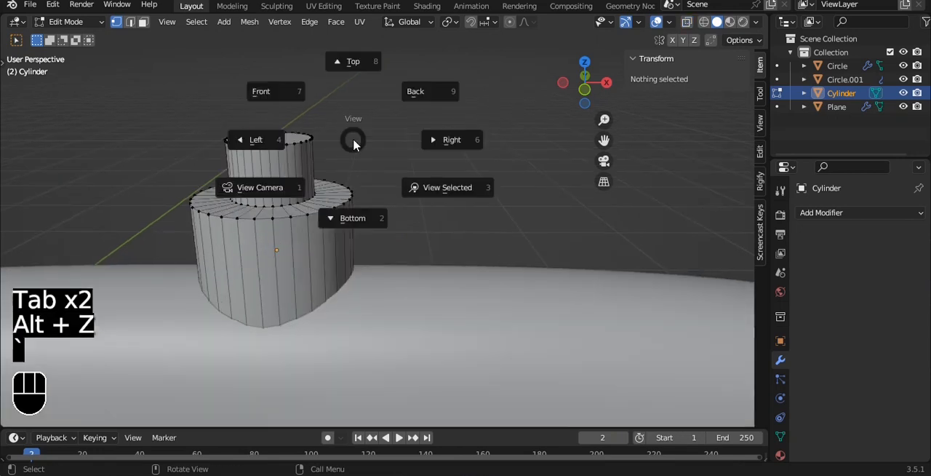
{"action": "left_click", "coordinate": [293, 97]}
{"action": "key", "text": "Tab"}
{"action": "key", "text": "ctrl+a"}
{"action": "left_click", "coordinate": [295, 96]}
{"action": "key", "text": "Tab"}
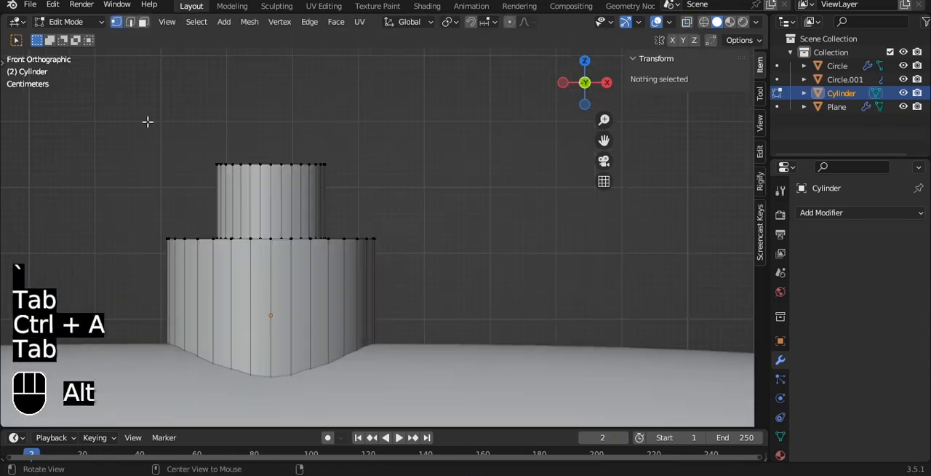
- Give the neck's top rim and the shoulder's outer rim a mean bevel weight of 1.00
{"action": "key", "text": "alt+z"}
{"action": "left_click", "coordinate": [328, 169], "text": "alt"}
{"action": "middle_click_drag", "start_coordinate": [167, 240], "coordinate": [239, 291]}
{"action": "key", "text": "alt+z"}
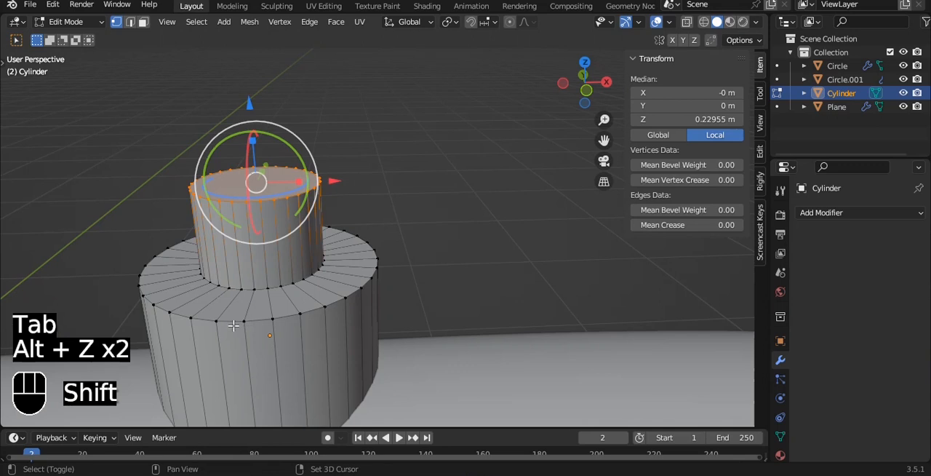
{"action": "left_click", "coordinate": [229, 323], "text": "alt+shift"}
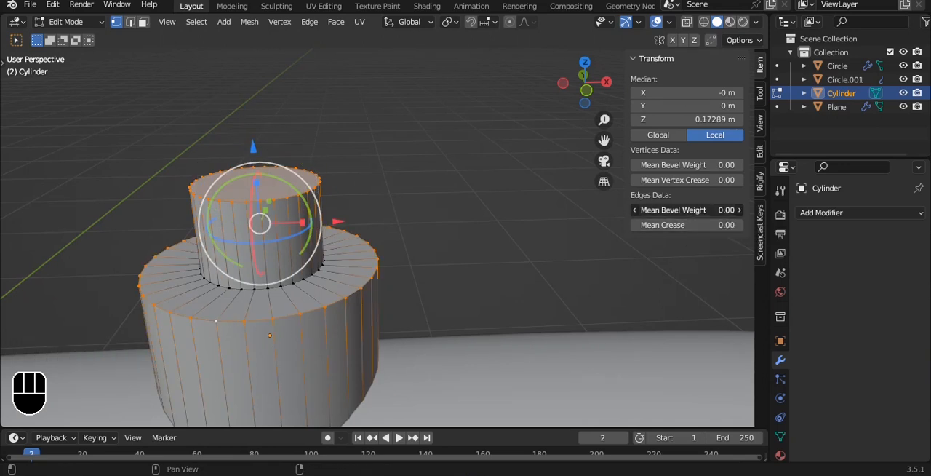
{"action": "key", "text": "Tab"}
- Add a Bevel modifier to the stepped cylinder with 2 segments and the limit method set to Weight
{"action": "left_click", "coordinate": [821, 214]}
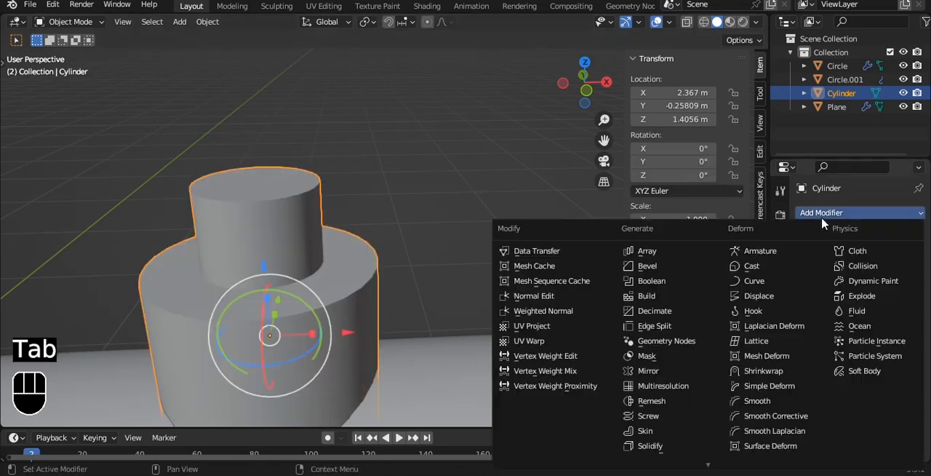
{"action": "left_click", "coordinate": [647, 267]}
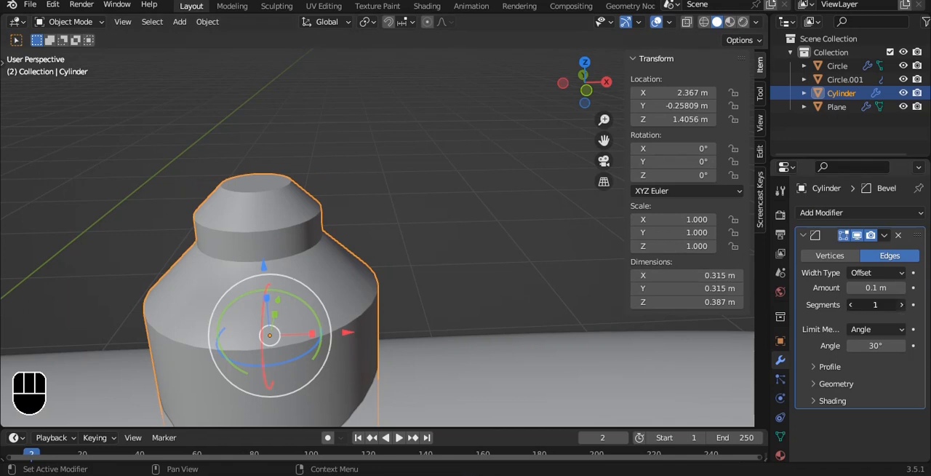
{"action": "left_click", "coordinate": [901, 304]}
{"action": "left_click", "coordinate": [896, 331]}
{"action": "left_click", "coordinate": [855, 373]}
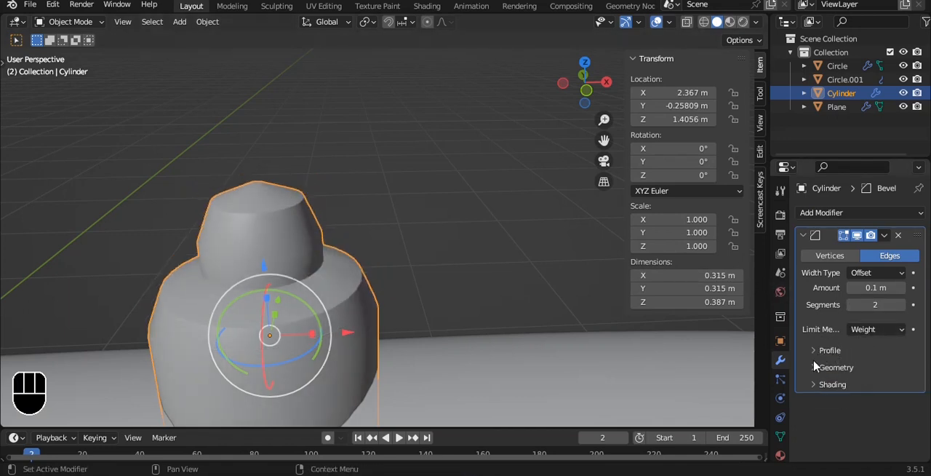
- Add a level 3 Catmull-Clark subdivision to the stepped cylinder and check its mesh
{"action": "key", "text": "ctrl+3"}
{"action": "key", "text": "Tab"}
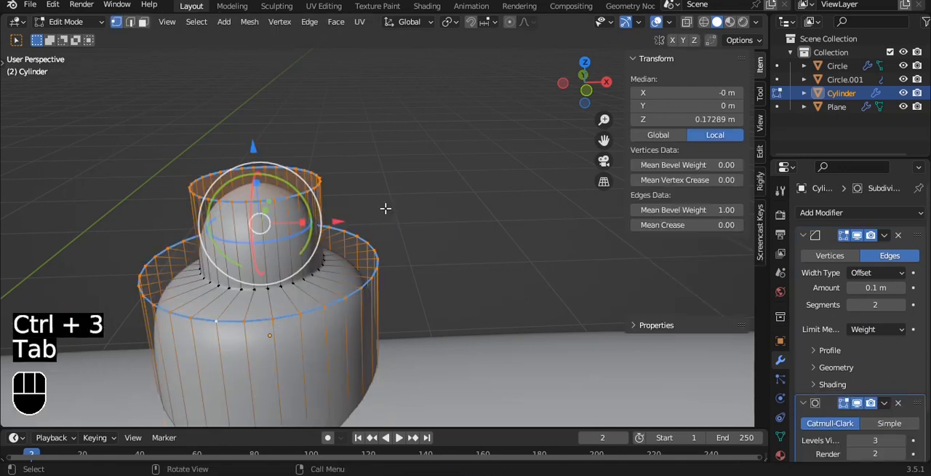
{"action": "key", "text": "Tab"}
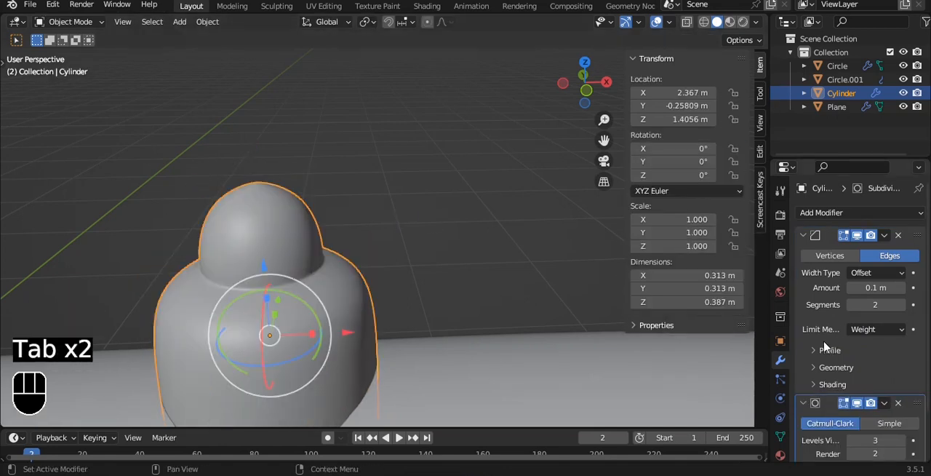
{"action": "key", "text": "Tab"}
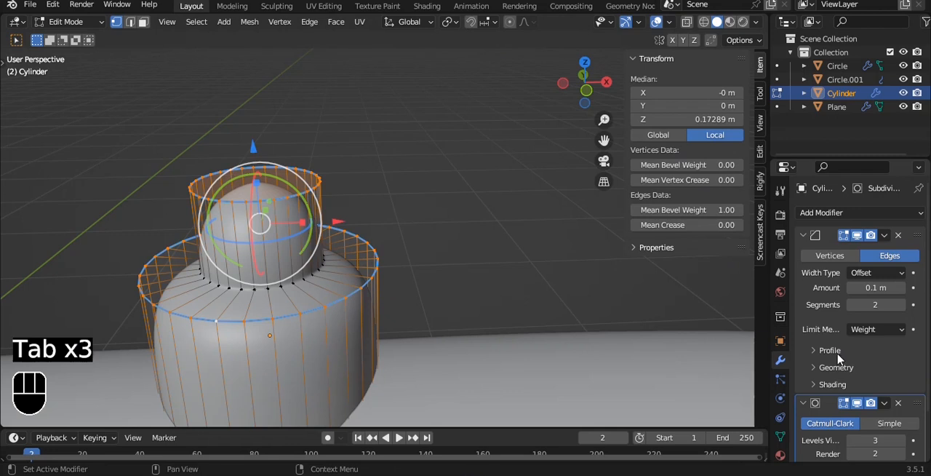
- Set the Bevel modifier's profile shape to 1.00 and its amount to 0.04 m
{"action": "left_click", "coordinate": [840, 355]}
{"action": "left_click_drag", "start_coordinate": [880, 385], "coordinate": [898, 386]}
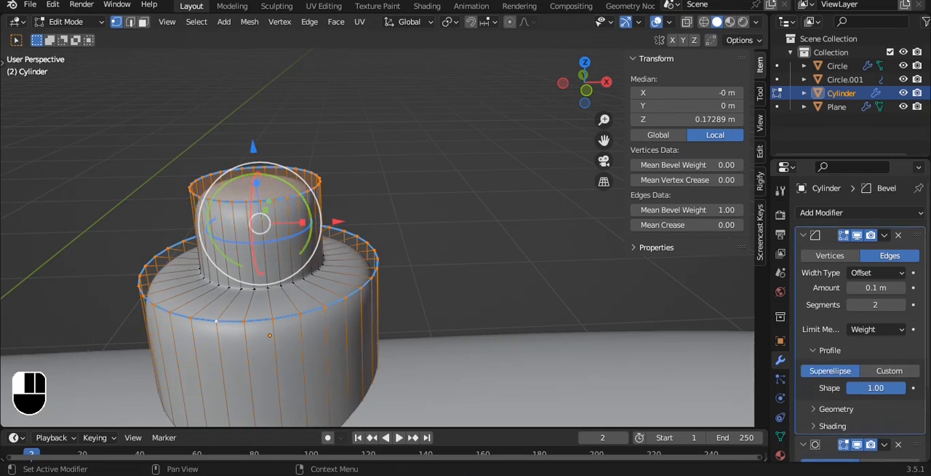
{"action": "mouse_move", "coordinate": [876, 288]}
{"action": "left_mouse_down"}
{"action": "mouse_move", "coordinate": [861, 288]}
{"action": "mouse_move", "coordinate": [871, 288]}
{"action": "left_mouse_up"}
{"action": "key", "text": "Tab"}
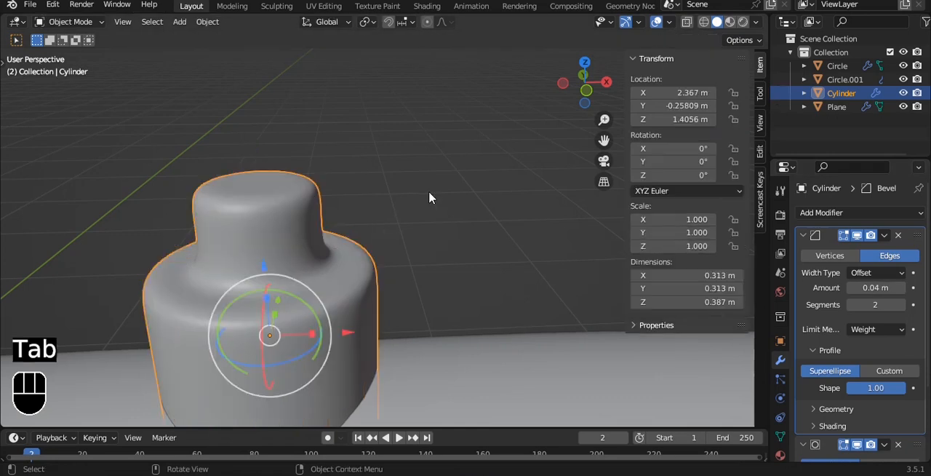
- In left view, centre the cable connector on the controller body by moving it along Y to about -0.286 m
{"action": "key", "text": "grave"}
{"action": "scroll", "coordinate": [419, 163], "scroll_direction": "down", "scroll_amount": 6}
{"action": "left_click_drag", "start_coordinate": [597, 207], "coordinate": [494, 248], "text": "alt"}
{"action": "key", "text": "grave"}
{"action": "left_click", "coordinate": [450, 237]}
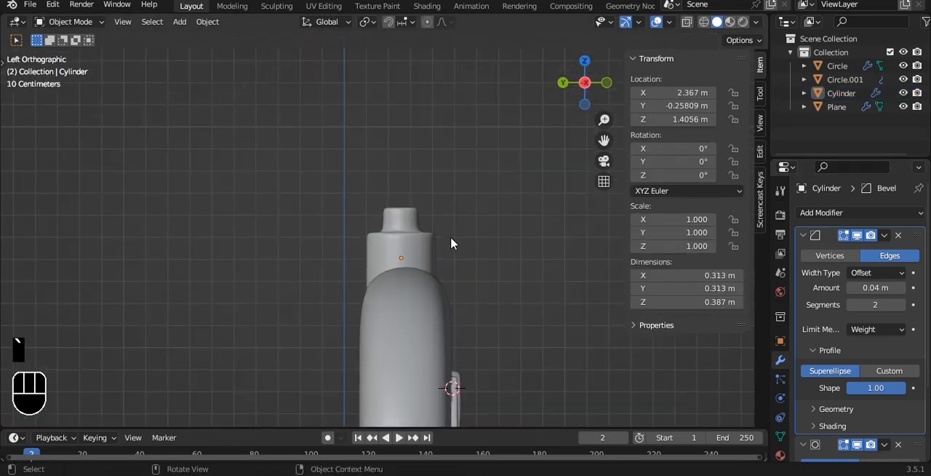
{"action": "left_click", "coordinate": [443, 243]}
{"action": "left_click_drag", "start_coordinate": [328, 258], "coordinate": [333, 260]}
{"action": "left_click", "coordinate": [555, 272]}
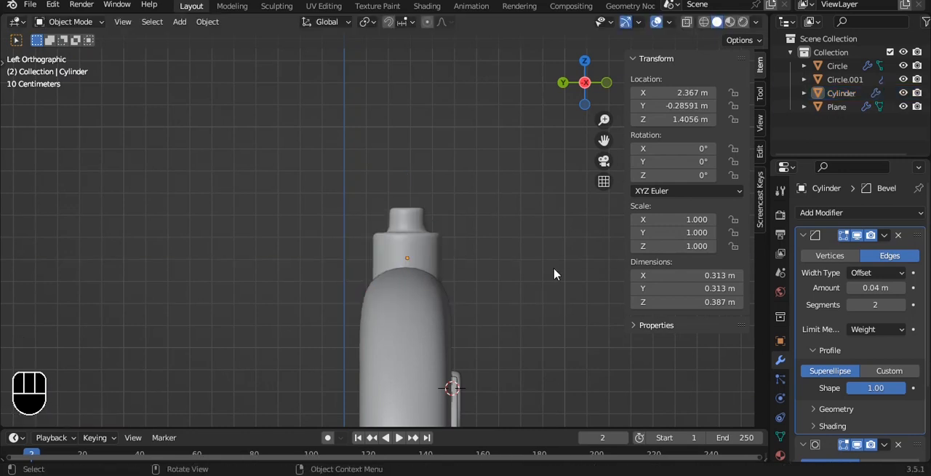
- Return to front view, select the connector and save the file
{"action": "middle_click_drag", "start_coordinate": [555, 272], "coordinate": [527, 255]}
{"action": "scroll", "coordinate": [410, 251], "scroll_direction": "up", "scroll_amount": 4}
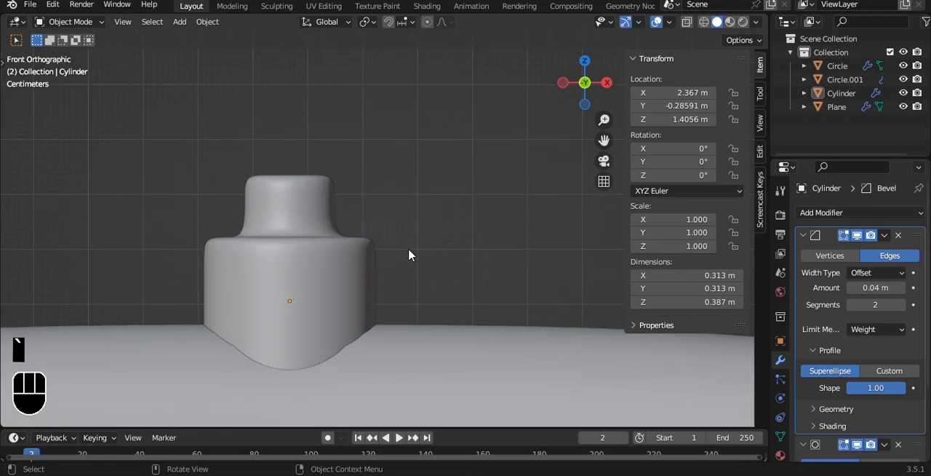
{"action": "left_click", "coordinate": [357, 256]}
{"action": "scroll", "coordinate": [357, 255], "scroll_direction": "down", "scroll_amount": 2}
{"action": "key", "text": "ctrl+s"}
{"action": "scroll", "coordinate": [356, 256], "scroll_direction": "down", "scroll_amount": 6}
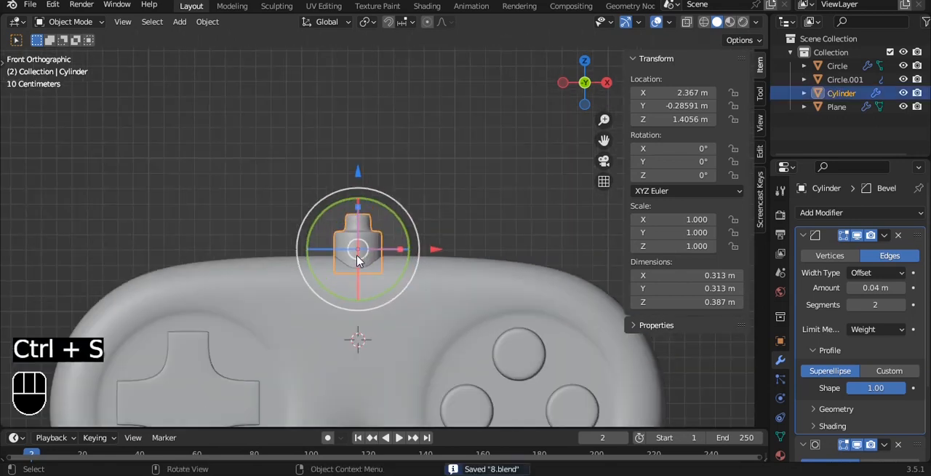
- Add a path curve at the 3D cursor and rotate it 90° to stand vertically
{"action": "left_click", "coordinate": [449, 157]}
{"action": "scroll", "coordinate": [449, 158], "scroll_direction": "down", "scroll_amount": 3}
{"action": "scroll", "coordinate": [445, 157], "scroll_direction": "up", "scroll_amount": 2}
{"action": "middle_click_drag", "start_coordinate": [429, 144], "coordinate": [354, 142], "text": "shift"}
{"action": "scroll", "coordinate": [408, 151], "scroll_direction": "down", "scroll_amount": 5}
{"action": "key", "text": "shift+a"}
{"action": "mouse_move", "coordinate": [331, 157]}
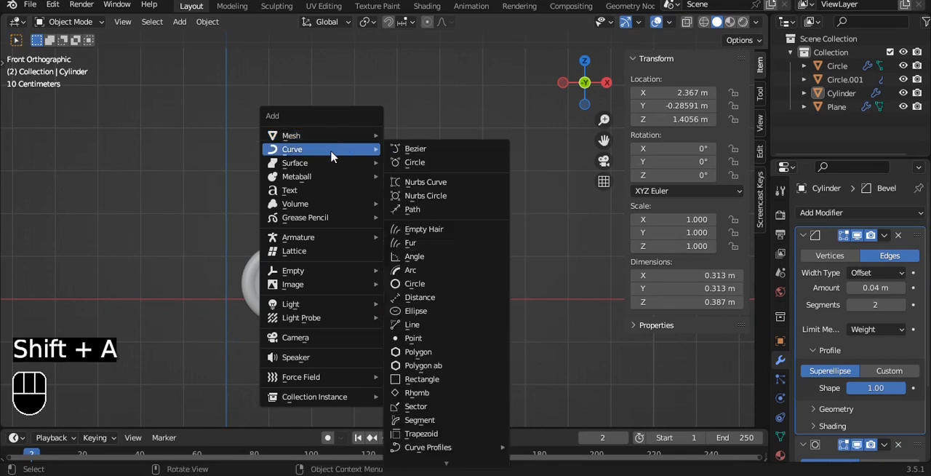
{"action": "left_click", "coordinate": [428, 214]}
{"action": "key", "text": "r"}
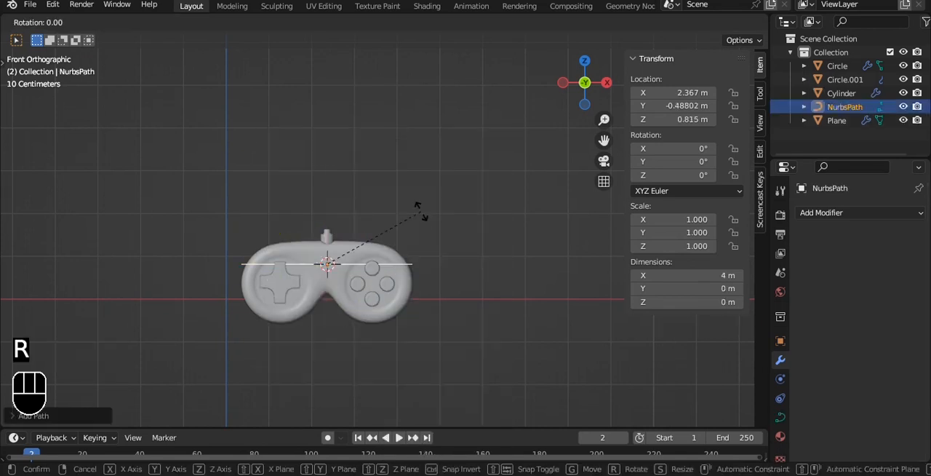
{"action": "left_click", "coordinate": [420, 210]}
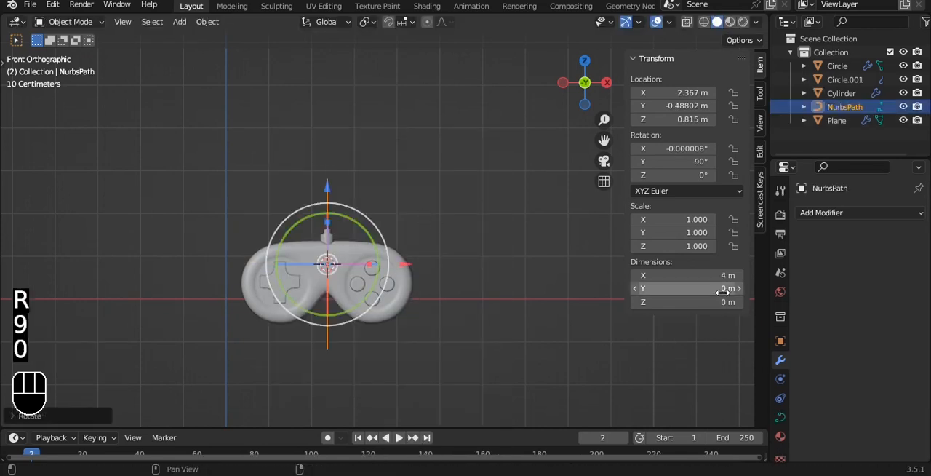
- Give the path curve thickness with a round bevel depth of 0.05 m
{"action": "left_click", "coordinate": [781, 416]}
{"action": "scroll", "coordinate": [876, 405], "scroll_direction": "down", "scroll_amount": 3}
{"action": "left_click", "coordinate": [839, 356]}
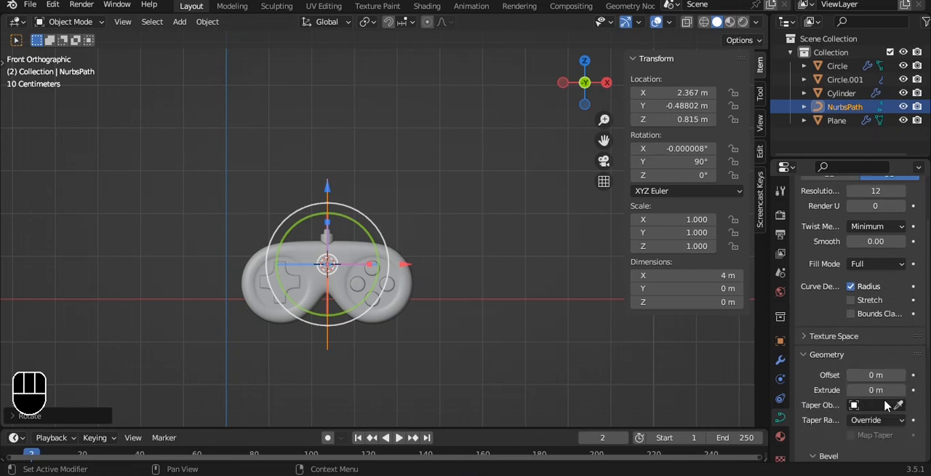
{"action": "scroll", "coordinate": [875, 404], "scroll_direction": "down", "scroll_amount": 3}
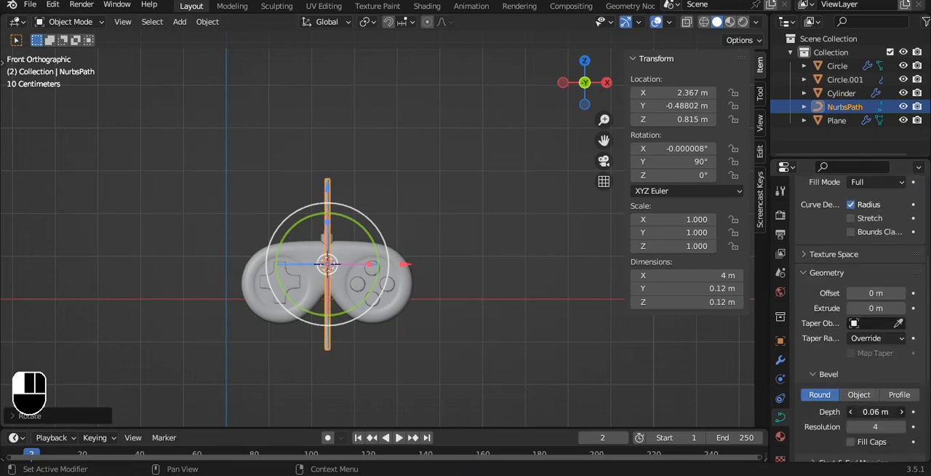
{"action": "scroll", "coordinate": [284, 187], "scroll_direction": "up", "scroll_amount": 5}
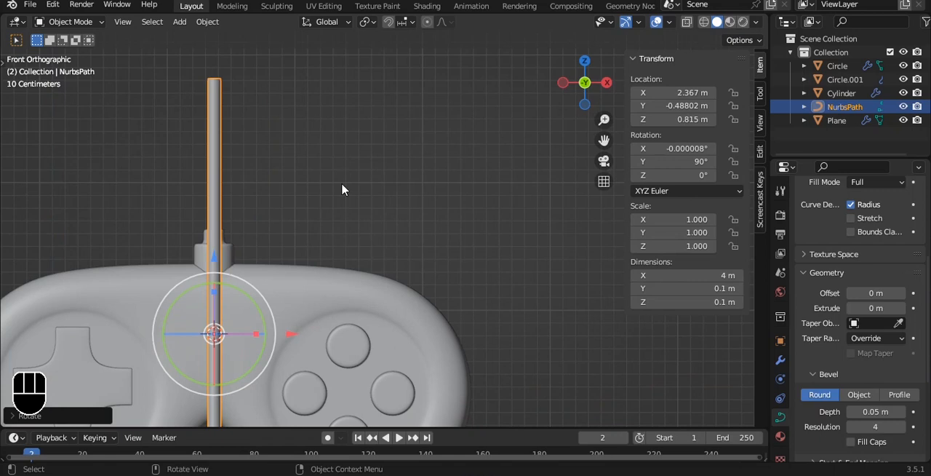
- In top view, move the cable path along Y to about -0.288 m to align it with the connector's centre
{"action": "key", "text": "grave"}
{"action": "left_click", "coordinate": [322, 134]}
{"action": "scroll", "coordinate": [220, 210], "scroll_direction": "up", "scroll_amount": 5}
{"action": "left_click_drag", "start_coordinate": [221, 210], "coordinate": [473, 229], "text": "alt+shift"}
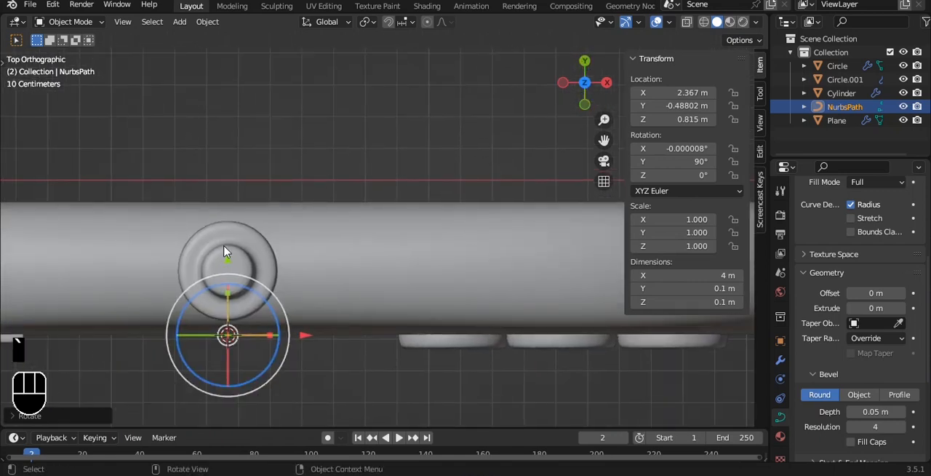
{"action": "key", "text": "g"}
{"action": "key", "text": "y"}
{"action": "left_click", "coordinate": [224, 192]}
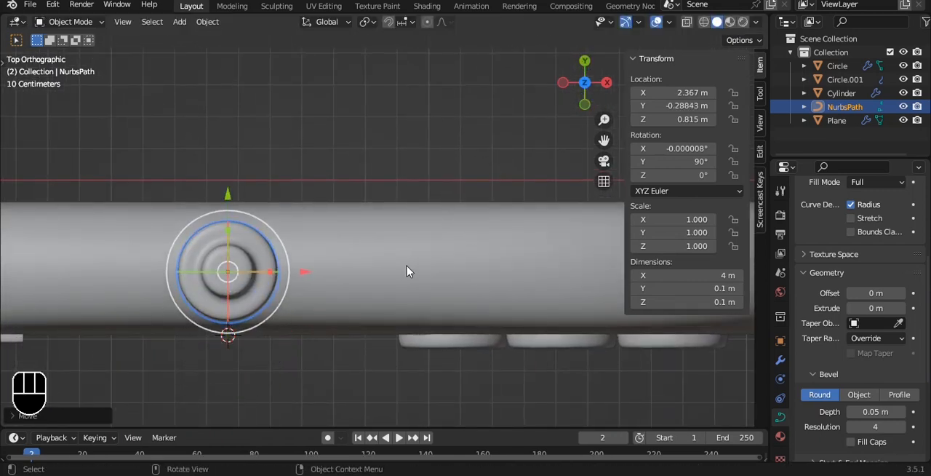
- In front view, raise the cable path along Z to about 2.62 m so it runs up from the connector
{"action": "middle_click_drag", "start_coordinate": [408, 268], "coordinate": [369, 214]}
{"action": "scroll", "coordinate": [369, 214], "scroll_direction": "down", "scroll_amount": 2}
{"action": "left_click", "coordinate": [369, 213]}
{"action": "scroll", "coordinate": [366, 211], "scroll_direction": "down", "scroll_amount": 5}
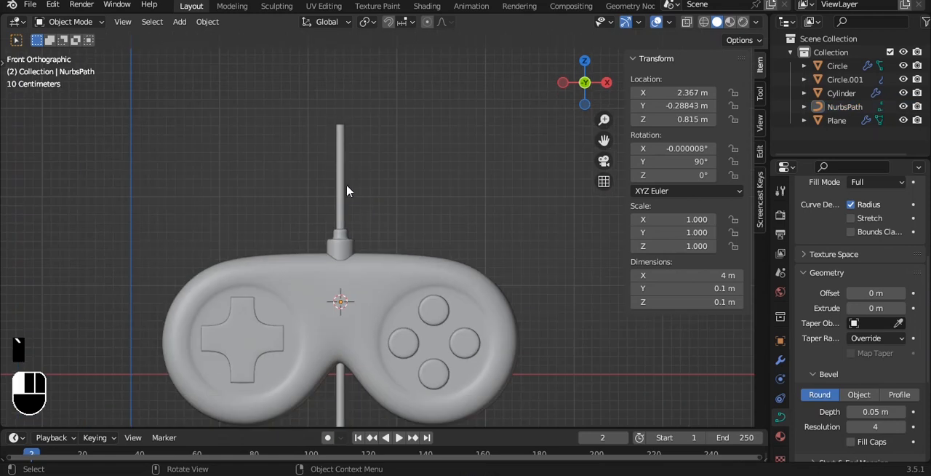
{"action": "left_click", "coordinate": [347, 186]}
{"action": "scroll", "coordinate": [347, 188], "scroll_direction": "down", "scroll_amount": 3}
{"action": "left_click_drag", "start_coordinate": [357, 192], "coordinate": [348, 104], "text": "alt+shift"}
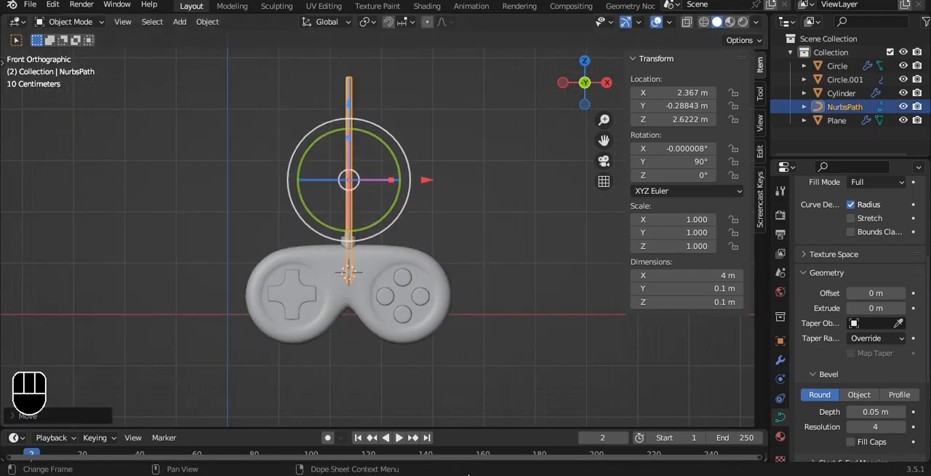
- In front view, scale the four round buttons down to about 1.06 in X and save the file
{"action": "scroll", "coordinate": [448, 330], "scroll_direction": "up", "scroll_amount": 3}
{"action": "left_click", "coordinate": [448, 330]}
{"action": "key", "text": "s"}
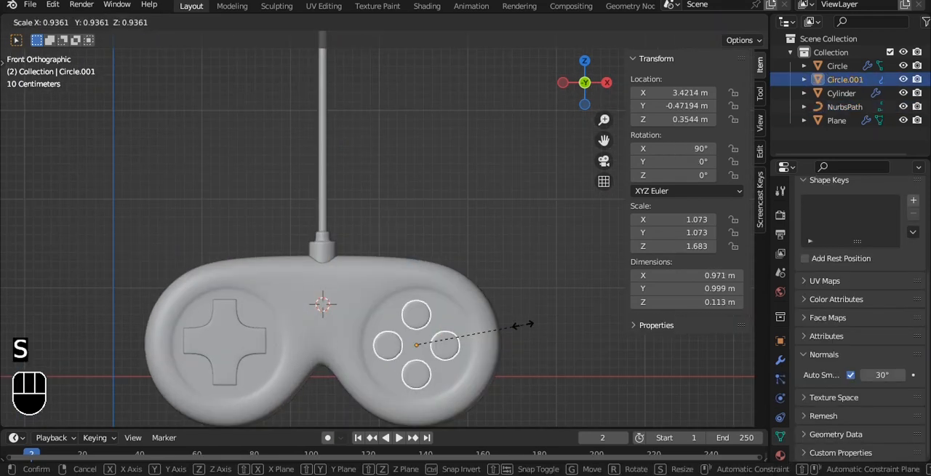
{"action": "left_click", "coordinate": [519, 326]}
{"action": "left_click", "coordinate": [349, 228]}
{"action": "left_click_drag", "start_coordinate": [357, 230], "coordinate": [351, 208], "text": "alt"}
{"action": "scroll", "coordinate": [457, 292], "scroll_direction": "up", "scroll_amount": 5}
{"action": "scroll", "coordinate": [354, 213], "scroll_direction": "up", "scroll_amount": 1}
{"action": "left_click", "coordinate": [384, 320]}
{"action": "left_click", "coordinate": [457, 184]}
{"action": "key", "text": "ctrl+s"}
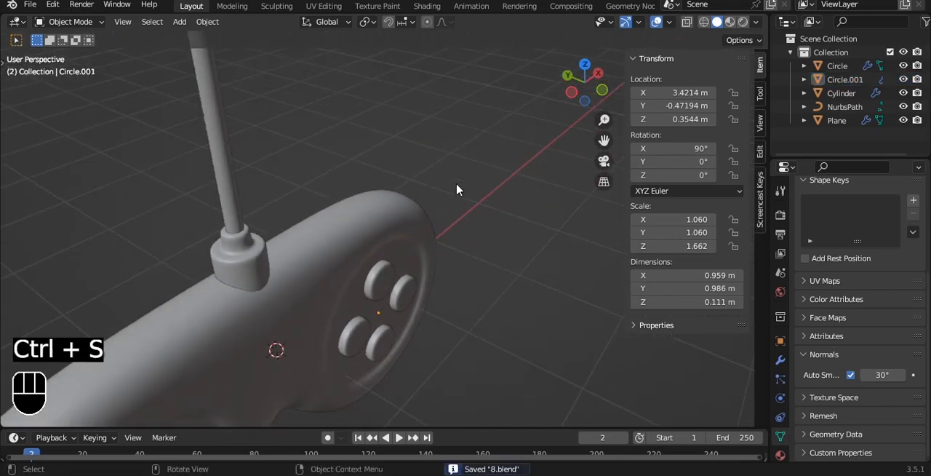
{"action": "key", "text": "grave"}
{"action": "scroll", "coordinate": [346, 133], "scroll_direction": "down", "scroll_amount": 1}
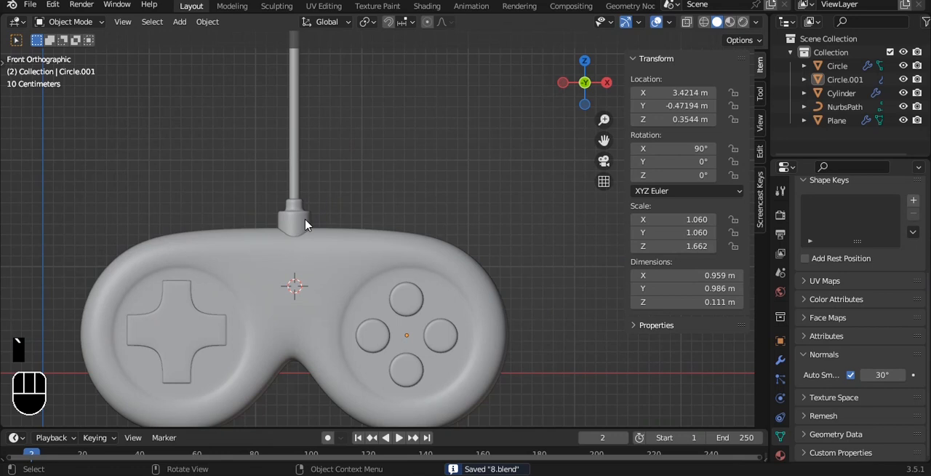
{"action": "left_click", "coordinate": [304, 218]}
{"action": "key", "text": "s"}
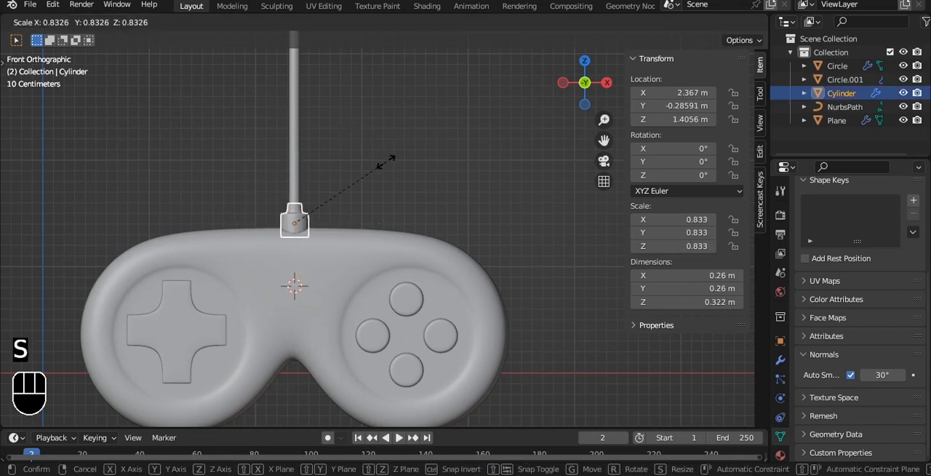
{"action": "right_click", "coordinate": [384, 167]}
{"action": "left_click_drag", "start_coordinate": [384, 167], "coordinate": [426, 150], "text": "alt"}
- In front view, edit the cable path and move its top control point about 1.32 m along positive X
{"action": "key", "text": "grave"}
{"action": "left_click", "coordinate": [356, 107]}
{"action": "left_click_drag", "start_coordinate": [349, 218], "coordinate": [338, 332], "text": "alt+shift"}
{"action": "left_click", "coordinate": [309, 219]}
{"action": "right_click", "coordinate": [393, 155]}
{"action": "left_click", "coordinate": [394, 154]}
{"action": "key", "text": "Tab"}
{"action": "key", "text": "a"}
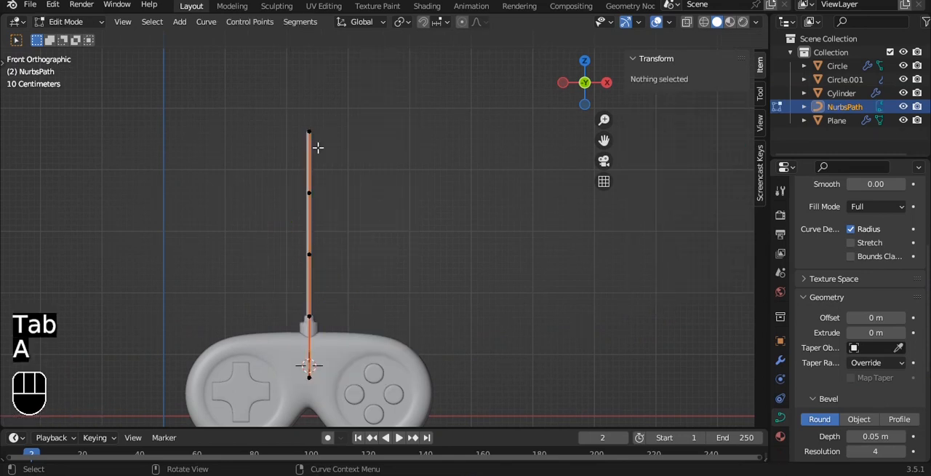
{"action": "left_click", "coordinate": [339, 134]}
{"action": "left_click_drag", "start_coordinate": [404, 130], "coordinate": [478, 165]}
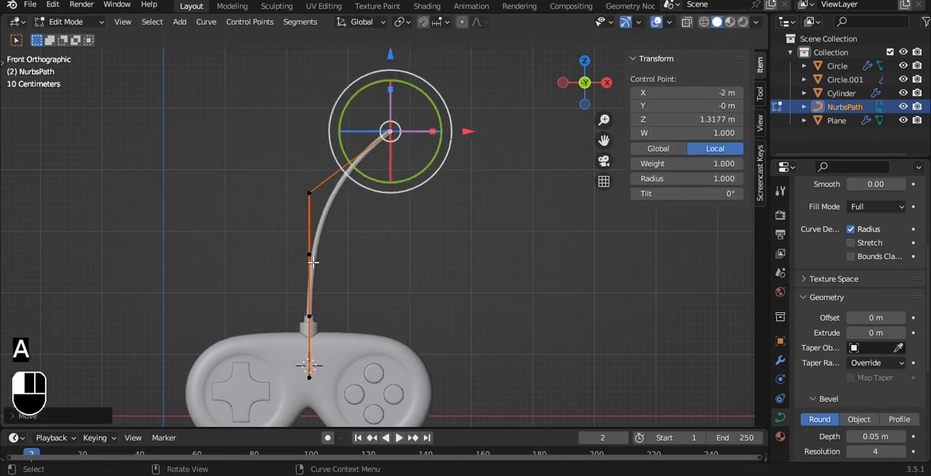
- Try moving the cable's middle control point, and undo the change
{"action": "left_click", "coordinate": [313, 262]}
{"action": "left_click_drag", "start_coordinate": [357, 252], "coordinate": [324, 252]}
{"action": "key", "text": "ctrl+z"}
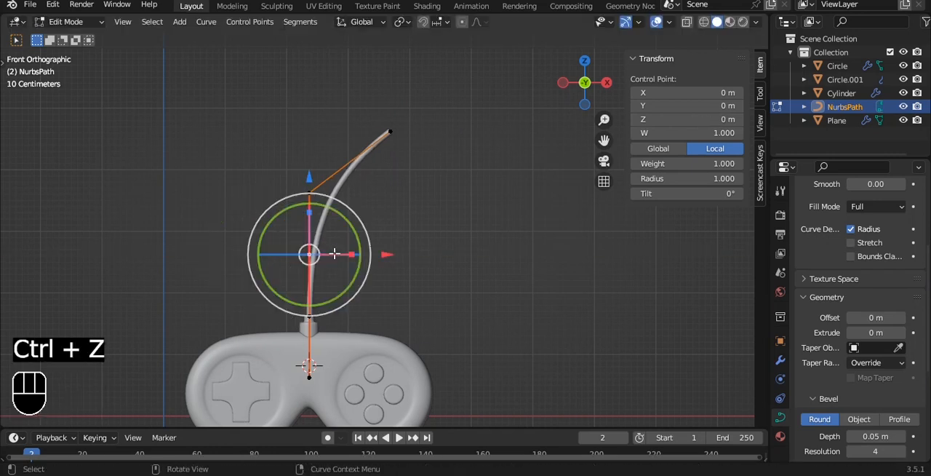
- Shift the cable's second-highest control point towards negative X and pull the end point back and down to form an arch
{"action": "left_click", "coordinate": [311, 195]}
{"action": "left_click_drag", "start_coordinate": [391, 198], "coordinate": [317, 206]}
{"action": "left_click_drag", "start_coordinate": [476, 128], "coordinate": [439, 128]}
{"action": "left_click_drag", "start_coordinate": [357, 48], "coordinate": [356, 80]}
- Extrude four more control points from the cable's end to extend it into an upward-curving S-shape
{"action": "key", "text": "e"}
{"action": "left_click", "coordinate": [370, 149]}
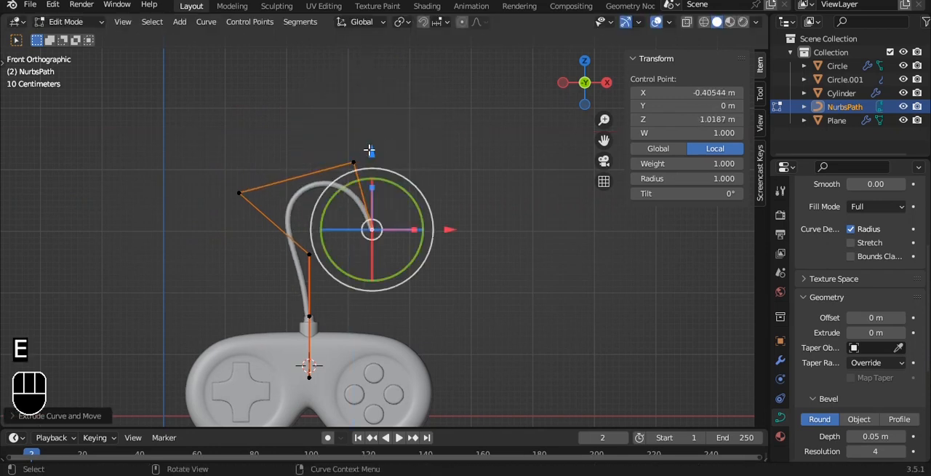
{"action": "key", "text": "e"}
{"action": "left_click", "coordinate": [428, 163]}
{"action": "key", "text": "e"}
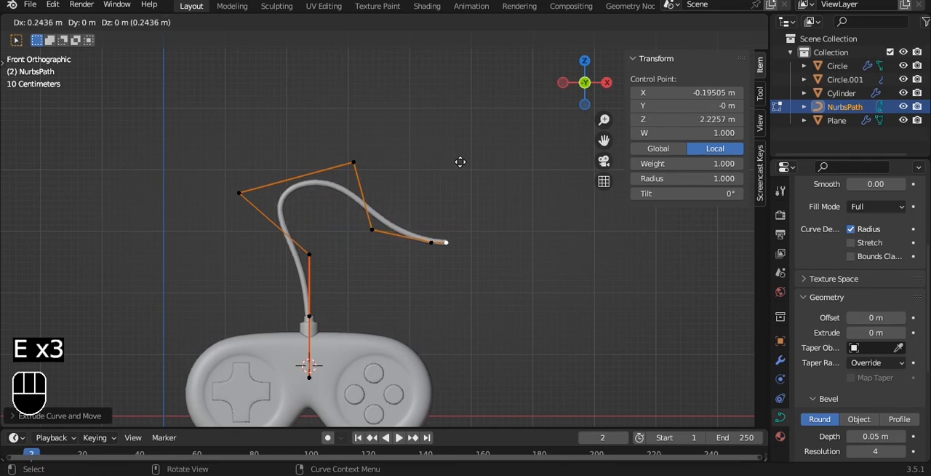
{"action": "left_click", "coordinate": [474, 123]}
{"action": "key", "text": "e"}
{"action": "left_click", "coordinate": [461, 72]}
{"action": "key", "text": "Tab"}
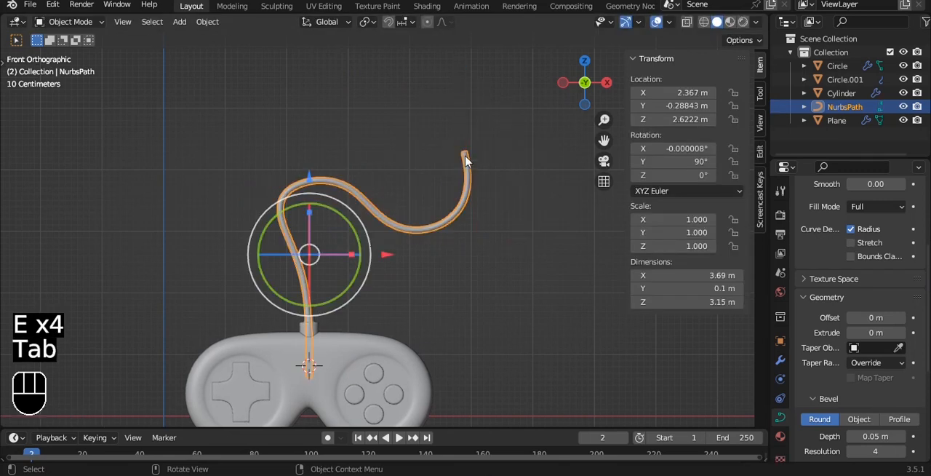
- Narrow the cable's first bend by moving its outer control point to about local X -0.93 m, Z -0.75 m, and adjust the neighbouring point
{"action": "scroll", "coordinate": [463, 167], "scroll_direction": "up", "scroll_amount": 4}
{"action": "middle_click_drag", "start_coordinate": [356, 173], "coordinate": [430, 183], "text": "shift"}
{"action": "key", "text": "Tab"}
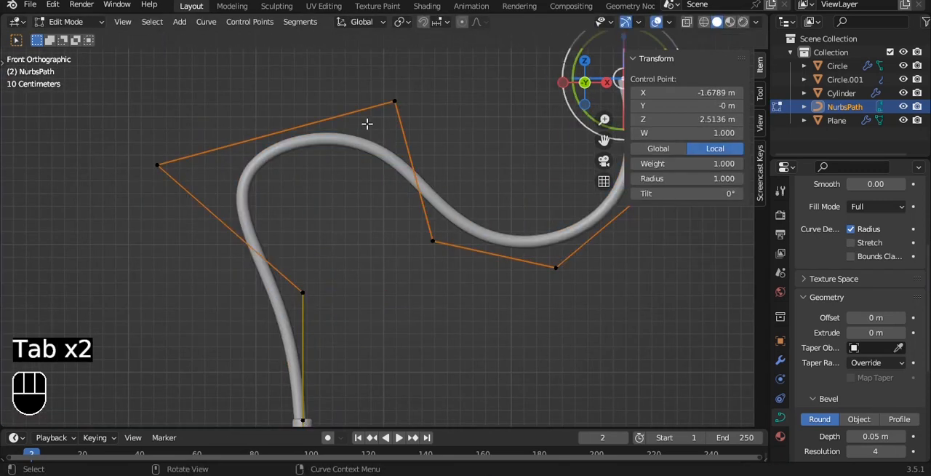
{"action": "left_click", "coordinate": [142, 166]}
{"action": "key", "text": "g"}
{"action": "left_click", "coordinate": [235, 192]}
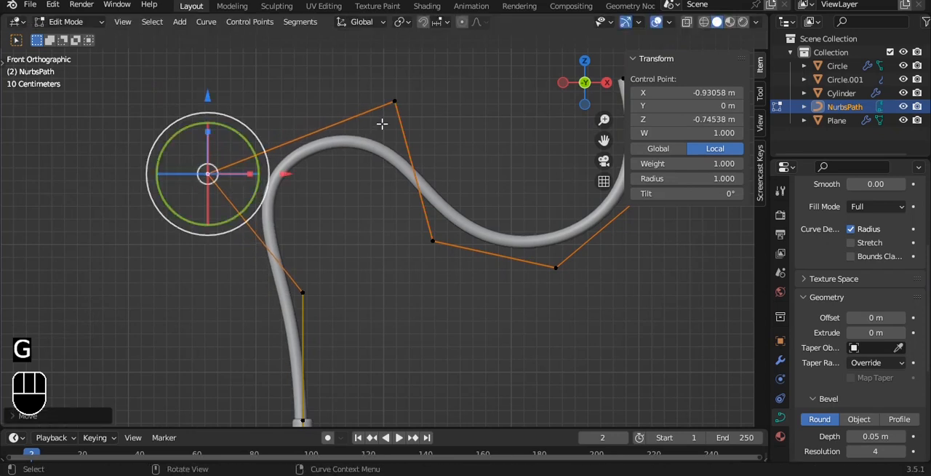
{"action": "left_click", "coordinate": [379, 117]}
{"action": "key", "text": "g"}
{"action": "left_click", "coordinate": [360, 105]}
{"action": "middle_click_drag", "start_coordinate": [336, 306], "coordinate": [333, 182], "text": "shift"}
{"action": "key", "text": "Tab"}
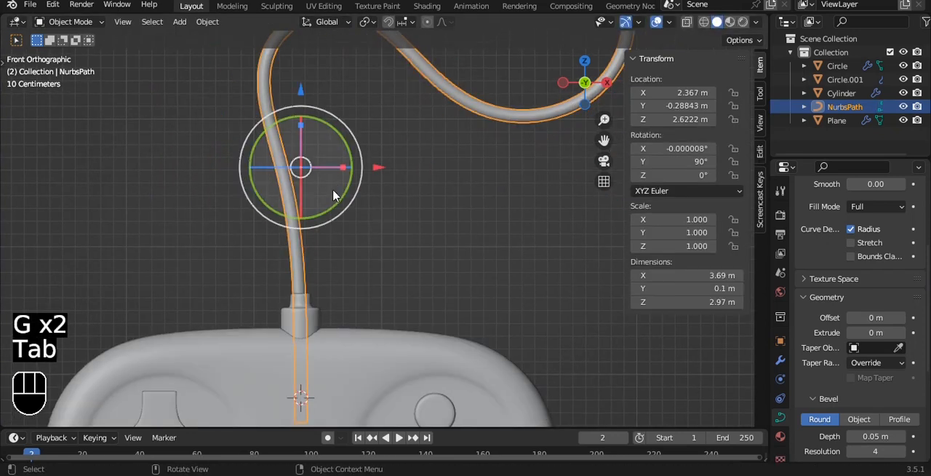
- Try deleting the cable's lowest control point inside the controller, and undo the change
{"action": "key", "text": "Tab"}
{"action": "scroll", "coordinate": [333, 195], "scroll_direction": "down", "scroll_amount": 3}
{"action": "left_click", "coordinate": [333, 331]}
{"action": "key", "text": "x"}
{"action": "left_click", "coordinate": [416, 272]}
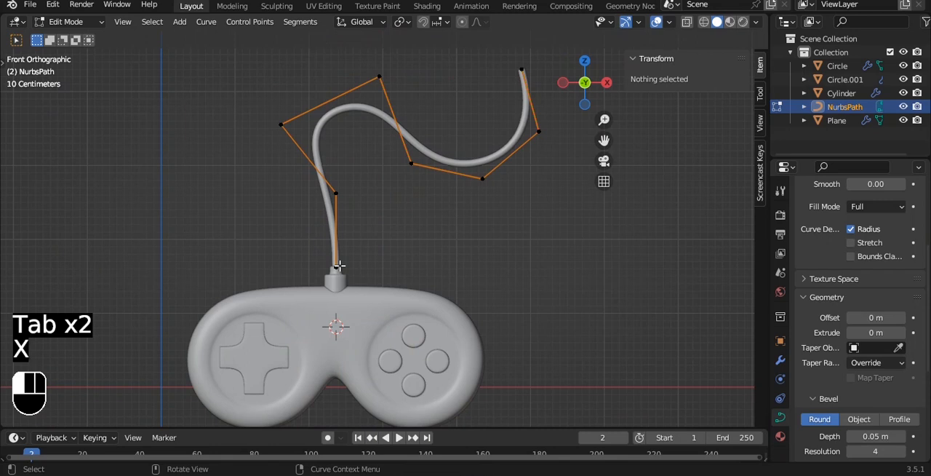
{"action": "left_click", "coordinate": [339, 266]}
{"action": "scroll", "coordinate": [356, 260], "scroll_direction": "up", "scroll_amount": 5}
{"action": "key", "text": "ctrl+z"}
{"action": "key", "text": "ctrl+z"}
{"action": "key", "text": "Tab"}
- Nudge the cable's control point near the connector slightly along X to centre the cable in it
{"action": "scroll", "coordinate": [390, 247], "scroll_direction": "down", "scroll_amount": 3}
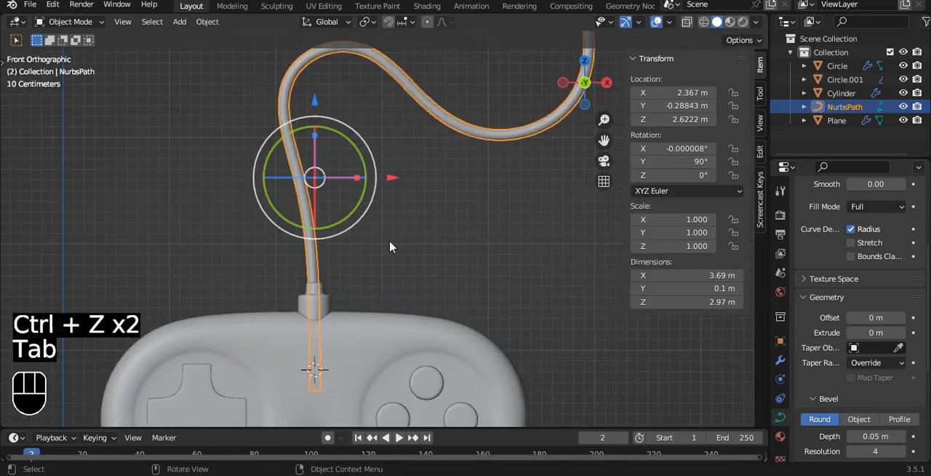
{"action": "left_click", "coordinate": [390, 247]}
{"action": "scroll", "coordinate": [380, 183], "scroll_direction": "up", "scroll_amount": 6}
{"action": "key", "text": "Tab"}
{"action": "left_click", "coordinate": [256, 257]}
{"action": "scroll", "coordinate": [291, 241], "scroll_direction": "down", "scroll_amount": 1}
{"action": "left_click_drag", "start_coordinate": [299, 237], "coordinate": [305, 202], "text": "alt+shift"}
{"action": "left_click_drag", "start_coordinate": [360, 227], "coordinate": [371, 227]}
{"action": "key", "text": "Tab"}
- Check the cable's fit in the connector from an angle, return to the front view and save the file
{"action": "left_click_drag", "start_coordinate": [374, 177], "coordinate": [288, 172], "text": "alt"}
{"action": "key", "text": "grave"}
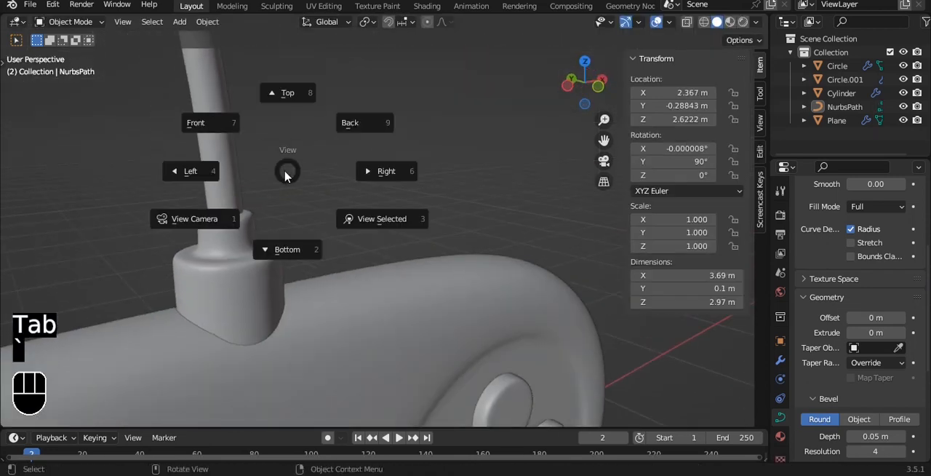
{"action": "left_click", "coordinate": [257, 146]}
{"action": "scroll", "coordinate": [270, 154], "scroll_direction": "down", "scroll_amount": 10}
{"action": "left_click_drag", "start_coordinate": [431, 218], "coordinate": [387, 174], "text": "alt+shift"}
{"action": "scroll", "coordinate": [378, 214], "scroll_direction": "up", "scroll_amount": 3}
{"action": "key", "text": "ctrl+s"}
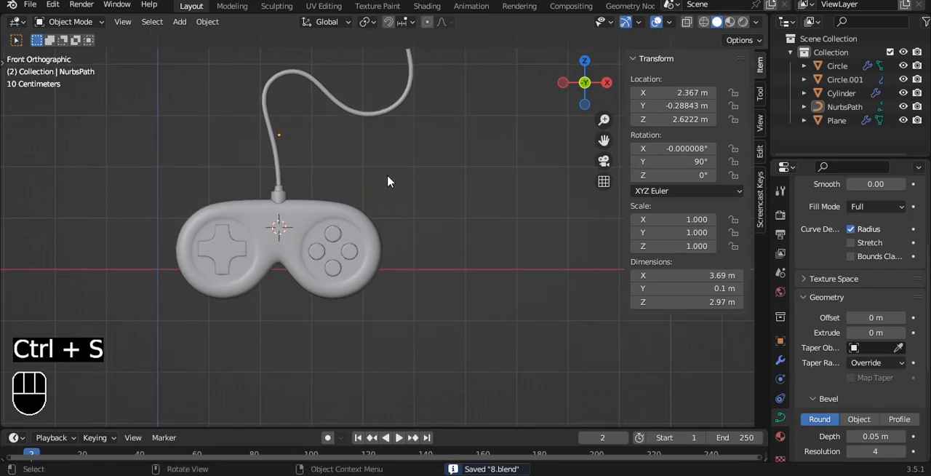
- Add a plane as a backdrop, scale it to about 7.12 and rotate it 90° about X
{"action": "scroll", "coordinate": [387, 174], "scroll_direction": "down", "scroll_amount": 2}
{"action": "left_click_drag", "start_coordinate": [406, 145], "coordinate": [447, 191], "text": "alt+shift"}
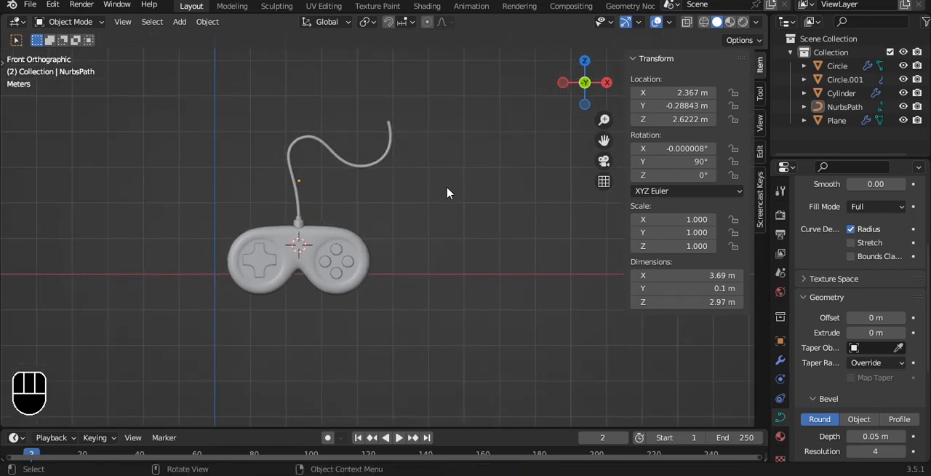
{"action": "key", "text": "shift+a"}
{"action": "mouse_move", "coordinate": [280, 85]}
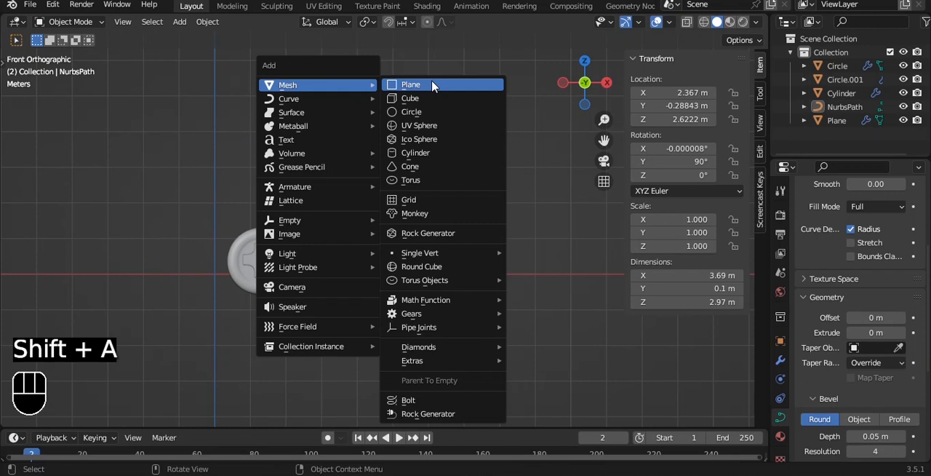
{"action": "left_click", "coordinate": [439, 85]}
{"action": "key", "text": "s"}
{"action": "left_click", "coordinate": [429, 136]}
{"action": "type", "text": "r90"}
{"action": "right_click", "coordinate": [430, 134]}
{"action": "type", "text": "rx90"}
{"action": "left_click", "coordinate": [431, 137]}
- From the right view, move the backdrop plane along Y so it sits behind the controller
{"action": "key", "text": "grave"}
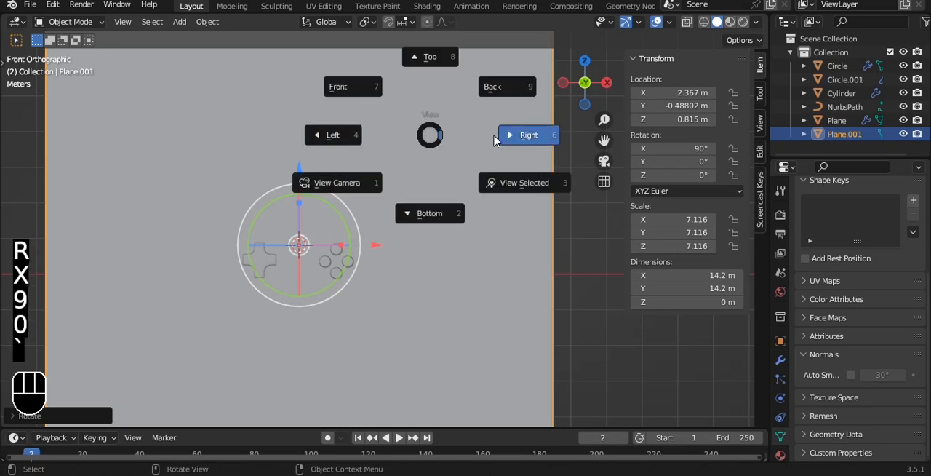
{"action": "left_click", "coordinate": [495, 137]}
{"action": "left_click_drag", "start_coordinate": [471, 243], "coordinate": [616, 240]}
{"action": "middle_click_drag", "start_coordinate": [469, 200], "coordinate": [396, 221], "text": "alt"}
- Parent the cable, connector, round buttons and cross pad to the controller body as Object, and save the file
{"action": "left_click", "coordinate": [264, 158]}
{"action": "scroll", "coordinate": [276, 228], "scroll_direction": "up", "scroll_amount": 2}
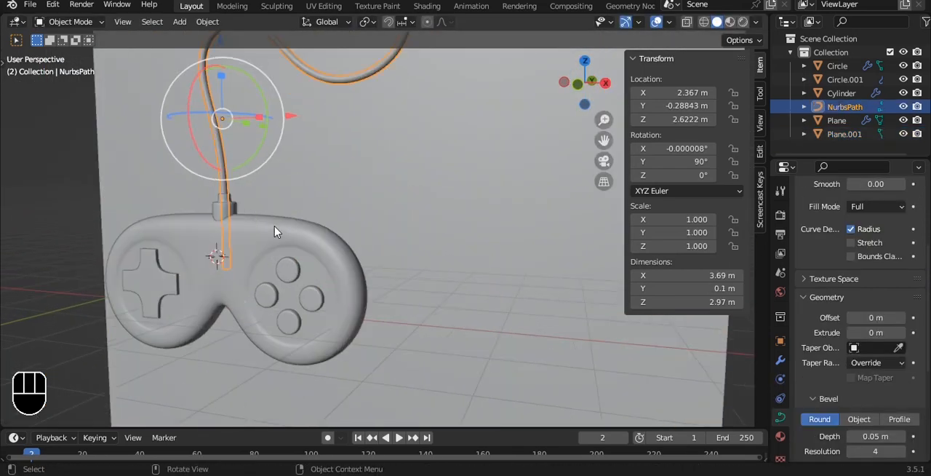
{"action": "left_click", "coordinate": [231, 210], "text": "shift"}
{"action": "left_click", "coordinate": [286, 283], "text": "shift"}
{"action": "left_click", "coordinate": [158, 292], "text": "shift"}
{"action": "left_click", "coordinate": [212, 285], "text": "shift"}
{"action": "key", "text": "ctrl+l"}
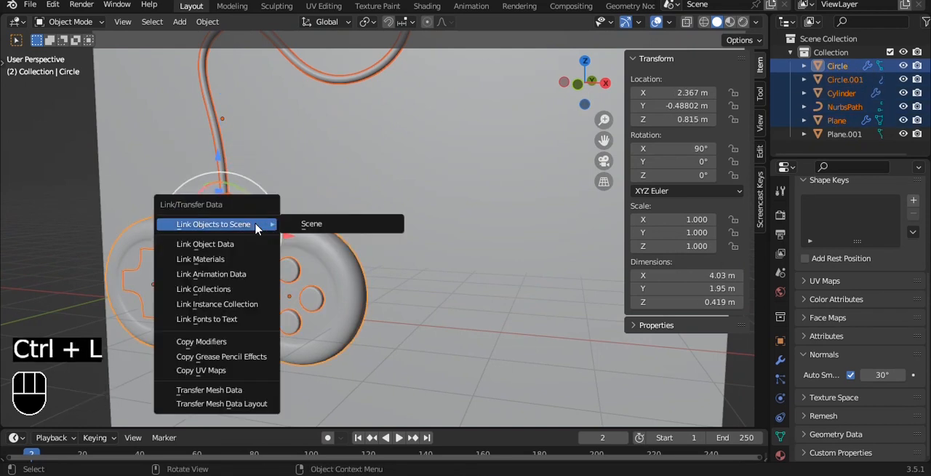
{"action": "key", "text": "ctrl+p"}
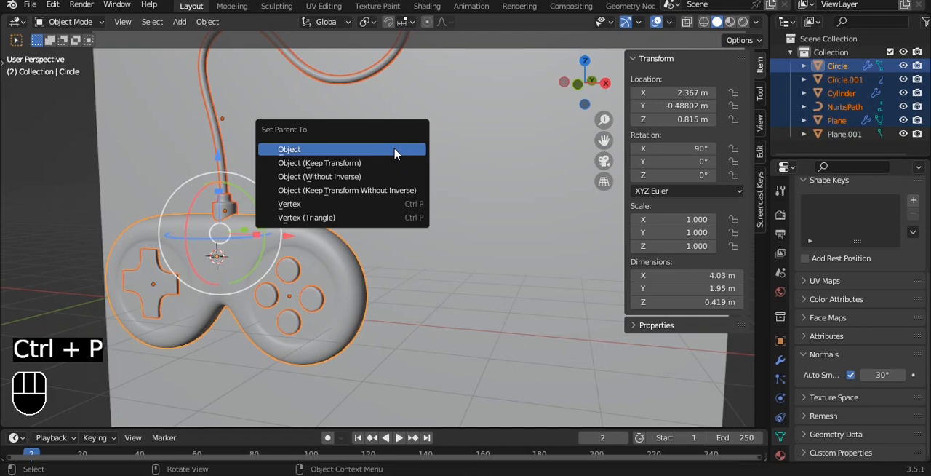
{"action": "left_click", "coordinate": [394, 154]}
{"action": "left_click", "coordinate": [410, 191]}
{"action": "key", "text": "ctrl+s"}
- Add a camera and align it to the current front view of the controller
{"action": "key", "text": "grave"}
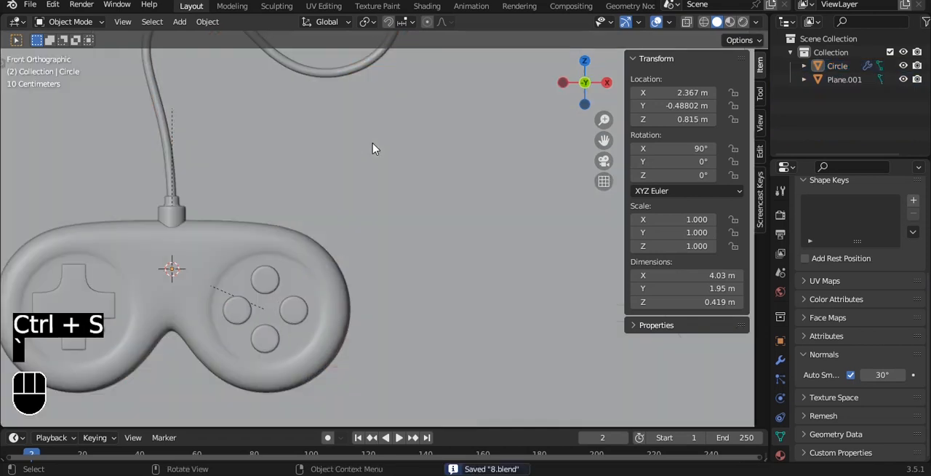
{"action": "scroll", "coordinate": [374, 146], "scroll_direction": "up", "scroll_amount": 3}
{"action": "key", "text": "shift+a"}
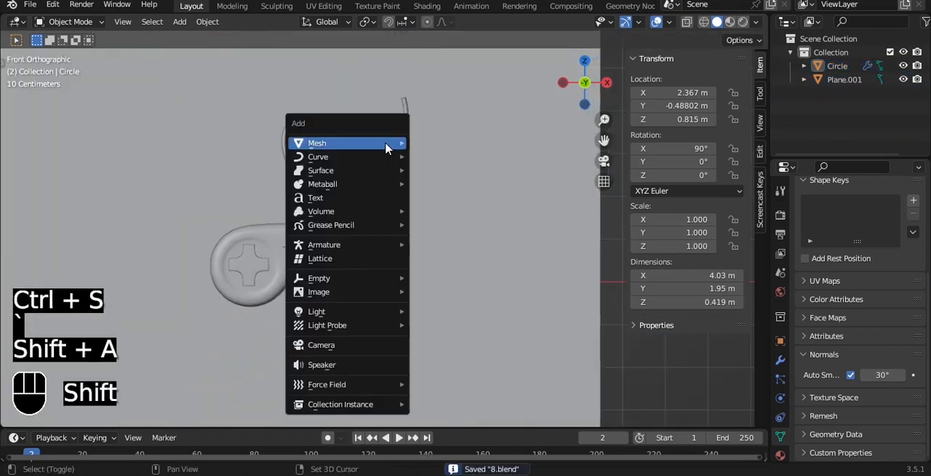
{"action": "left_click", "coordinate": [324, 345]}
{"action": "key", "text": "ctrl+alt+KP_0"}
- Lock the camera to the view and reframe the controller at about X 2.72 m, Y -11.1 m, Z 1.32 m
{"action": "key", "text": "q"}
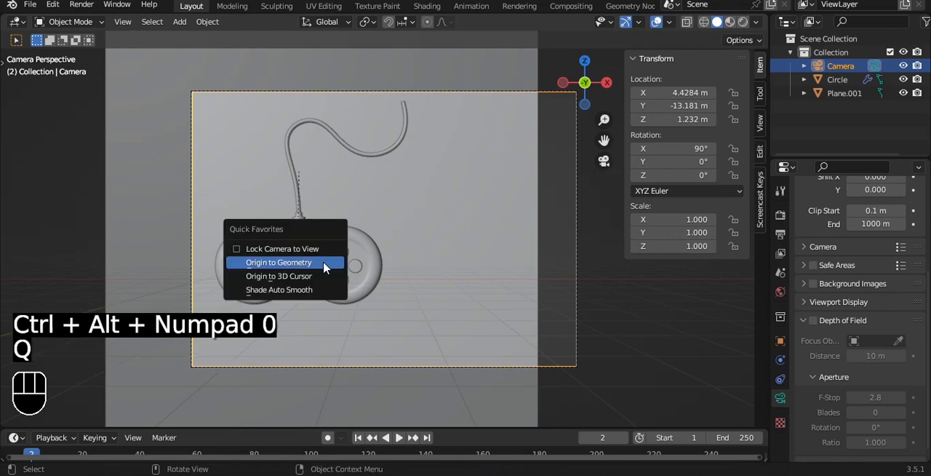
{"action": "left_click", "coordinate": [318, 251]}
{"action": "left_click_drag", "start_coordinate": [395, 245], "coordinate": [462, 251], "text": "alt+shift"}
{"action": "scroll", "coordinate": [463, 239], "scroll_direction": "up", "scroll_amount": 1}
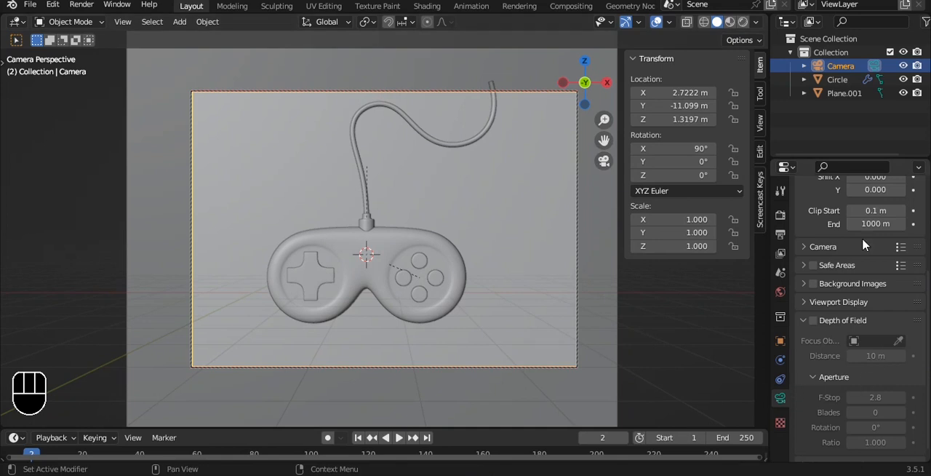
- Set the camera's lens type to Orthographic and unlock the camera from the view
{"action": "scroll", "coordinate": [864, 240], "scroll_direction": "up", "scroll_amount": 5}
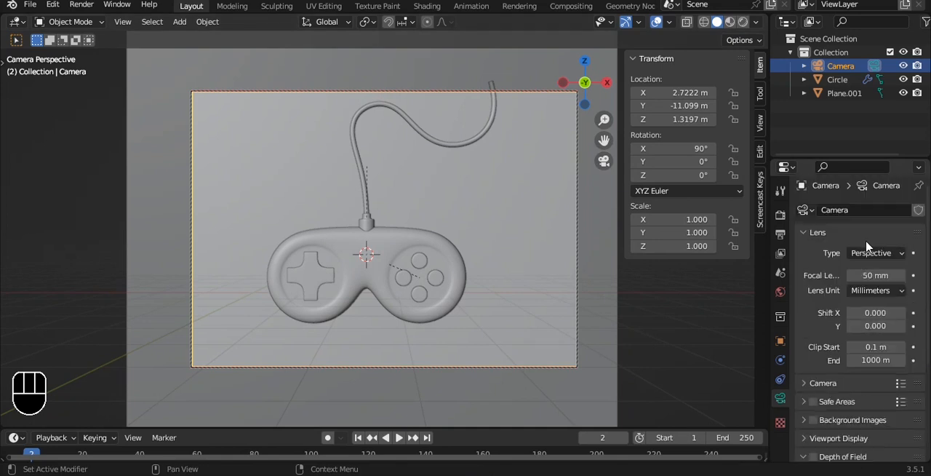
{"action": "left_click", "coordinate": [873, 253]}
{"action": "left_click", "coordinate": [865, 284]}
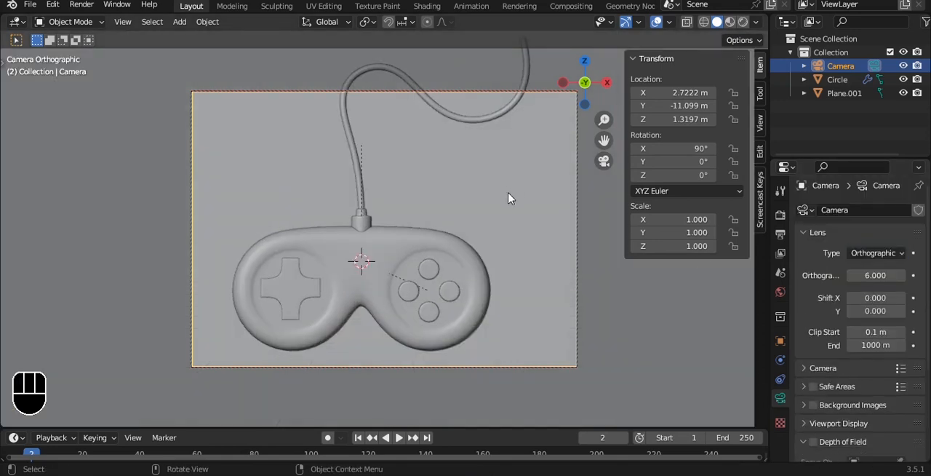
{"action": "key", "text": "q"}
{"action": "left_click_drag", "start_coordinate": [524, 185], "coordinate": [427, 196], "text": "alt+shift"}
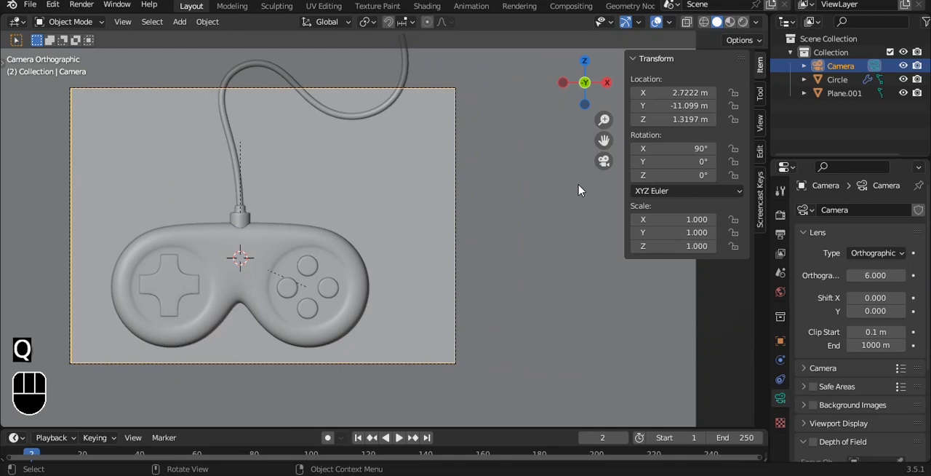
- Hide the transform sidebar, save the file and set a render region around the camera frame
{"action": "key", "text": "n"}
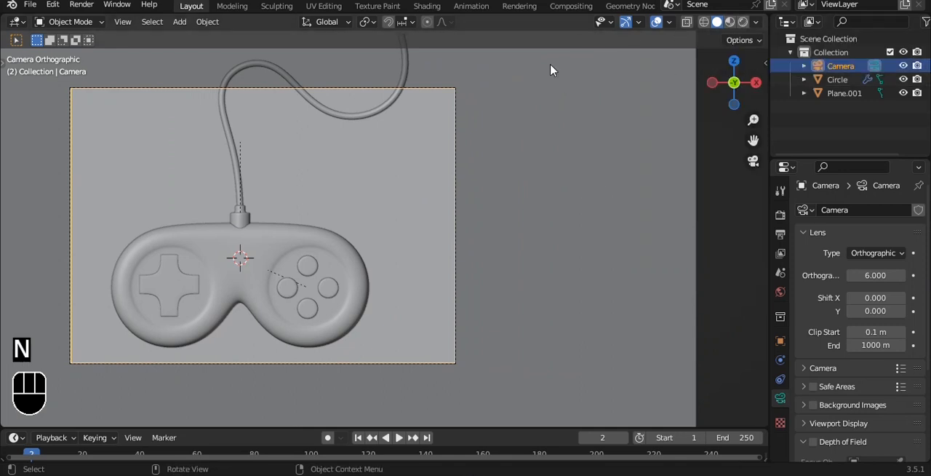
{"action": "key", "text": "ctrl+s"}
{"action": "scroll", "coordinate": [305, 150], "scroll_direction": "down", "scroll_amount": 4}
{"action": "key", "text": "ctrl+b"}
{"action": "left_click_drag", "start_coordinate": [156, 118], "coordinate": [445, 322]}
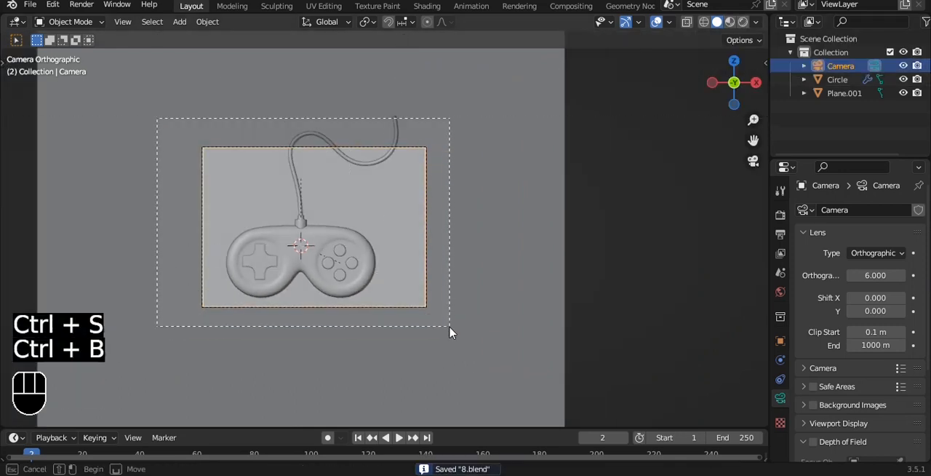
{"action": "scroll", "coordinate": [533, 186], "scroll_direction": "up", "scroll_amount": 2}
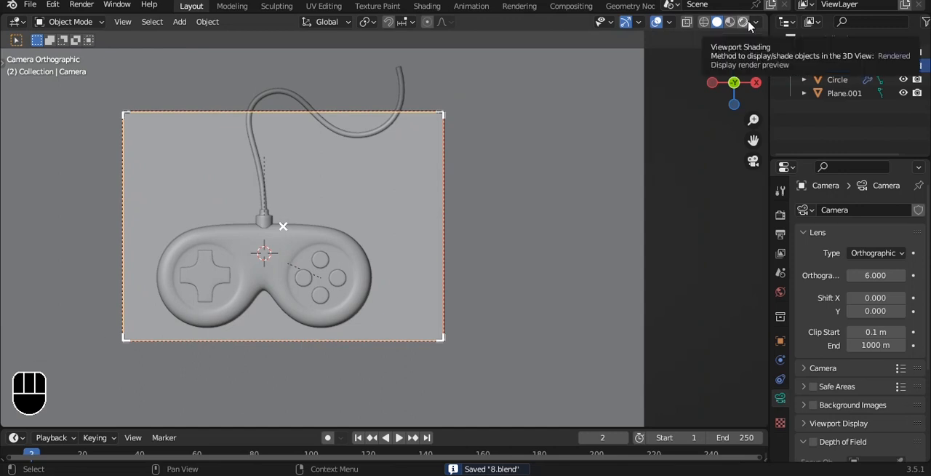
- Switch to Rendered shading and split the 3D viewport vertically, keeping a narrow rendered preview beside a wider Solid view
{"action": "left_click", "coordinate": [743, 22]}
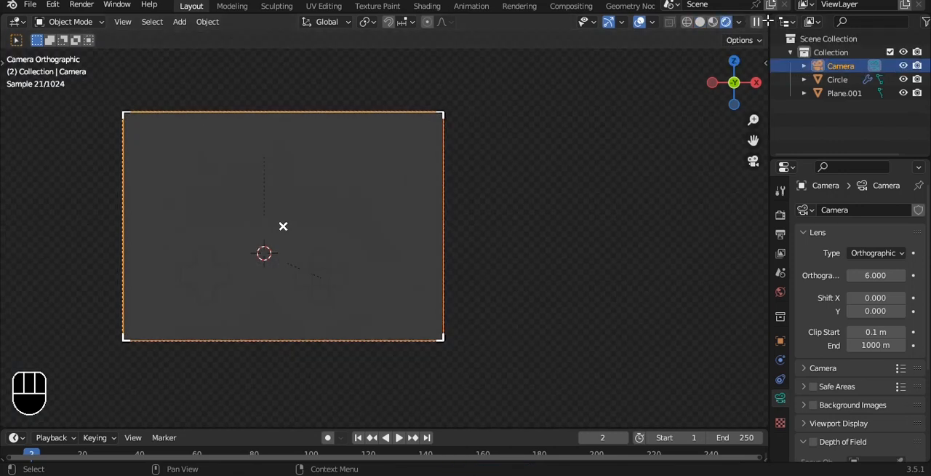
{"action": "left_click_drag", "start_coordinate": [768, 20], "coordinate": [233, 182]}
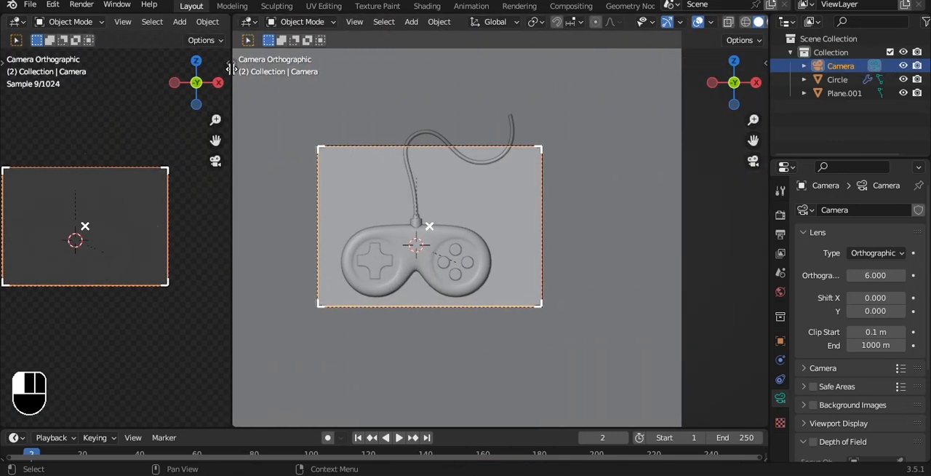
{"action": "scroll", "coordinate": [186, 199], "scroll_direction": "up", "scroll_amount": 2}
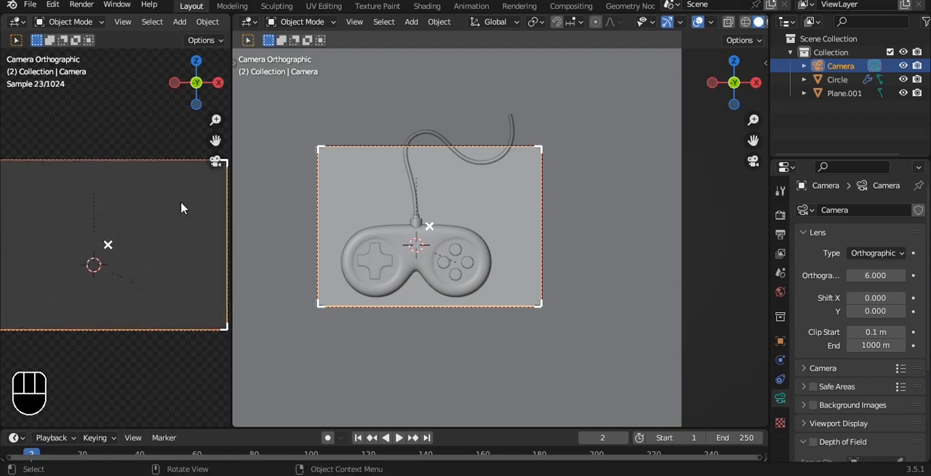
- Try to add a 3 Point Lights setup to the scene with nothing selected
{"action": "scroll", "coordinate": [181, 204], "scroll_direction": "down", "scroll_amount": 1}
{"action": "key", "text": "q"}
{"action": "left_click", "coordinate": [429, 181]}
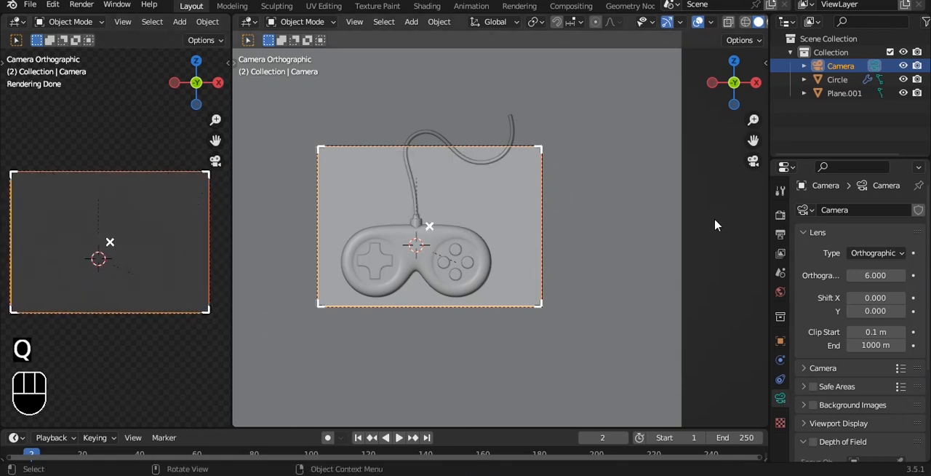
{"action": "middle_click_drag", "start_coordinate": [538, 158], "coordinate": [580, 127]}
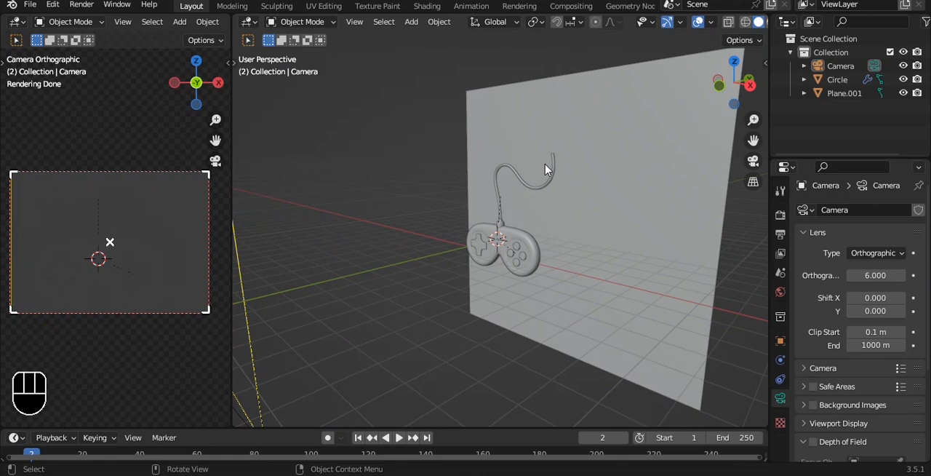
{"action": "key", "text": "shift+a"}
{"action": "key", "text": "Escape"}
{"action": "key", "text": "grave"}
{"action": "left_click", "coordinate": [525, 141]}
{"action": "key", "text": "shift+a"}
{"action": "mouse_move", "coordinate": [531, 136]}
{"action": "key", "text": "shift+a"}
{"action": "mouse_move", "coordinate": [509, 202]}
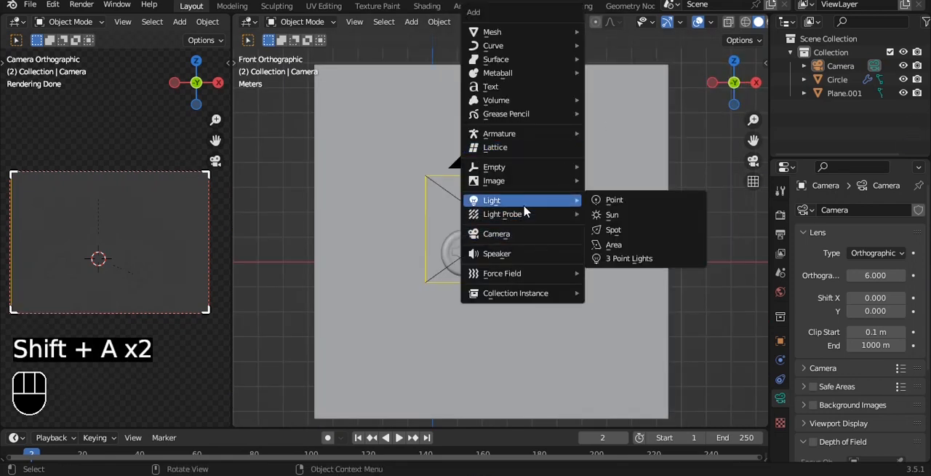
{"action": "left_click", "coordinate": [622, 273]}
{"action": "scroll", "coordinate": [540, 210], "scroll_direction": "down", "scroll_amount": 3}
{"action": "middle_click_drag", "start_coordinate": [557, 206], "coordinate": [532, 254]}
- Add a Plain Axes empty at the 3D cursor and scale it up around the controller
{"action": "key", "text": "shift+a"}
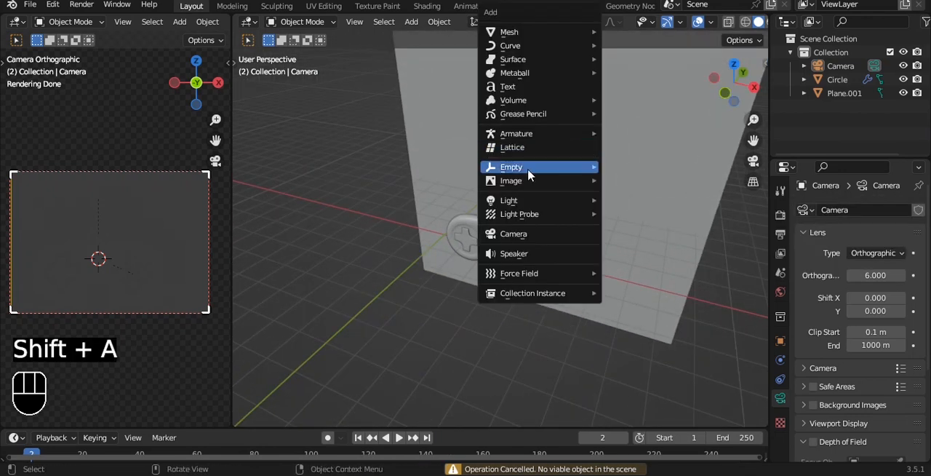
{"action": "mouse_move", "coordinate": [535, 169]}
{"action": "left_click", "coordinate": [643, 173]}
{"action": "key", "text": "s"}
{"action": "left_click", "coordinate": [588, 201]}
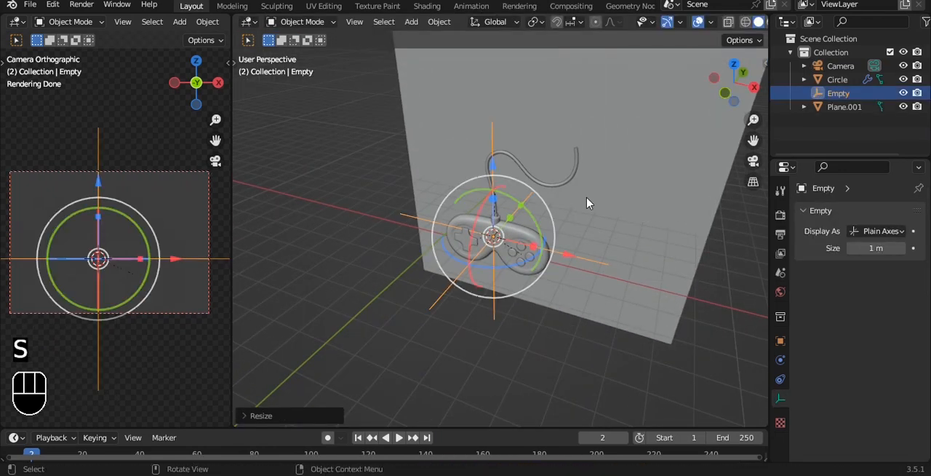
{"action": "key", "text": "shift+s"}
{"action": "left_click", "coordinate": [561, 277]}
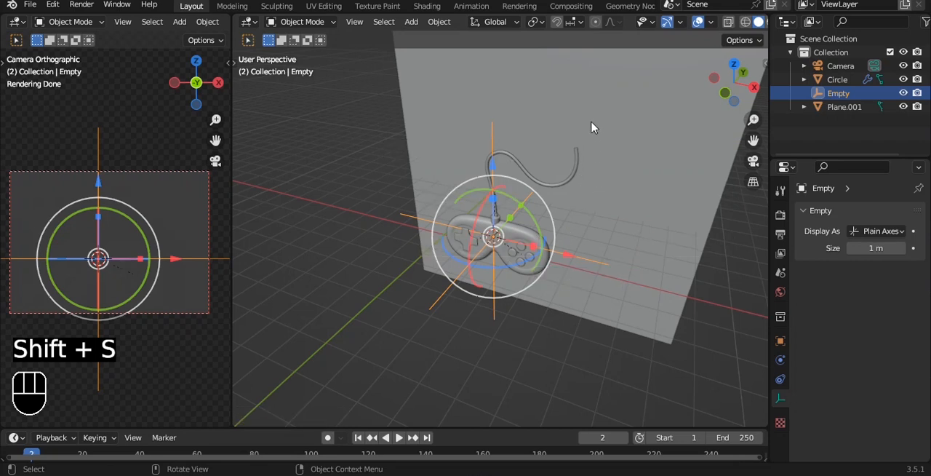
- Add a 3 Point Lights setup aimed at the selected empty
{"action": "key", "text": "shift+a"}
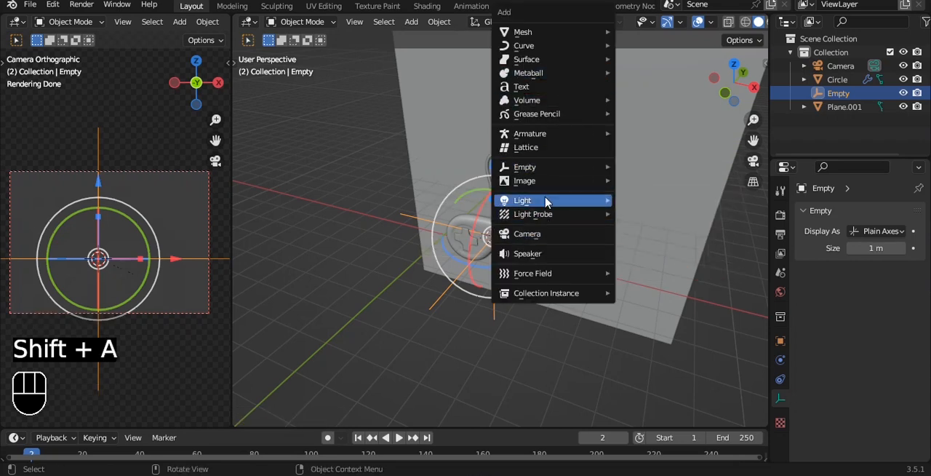
{"action": "mouse_move", "coordinate": [546, 203]}
{"action": "left_click", "coordinate": [673, 259]}
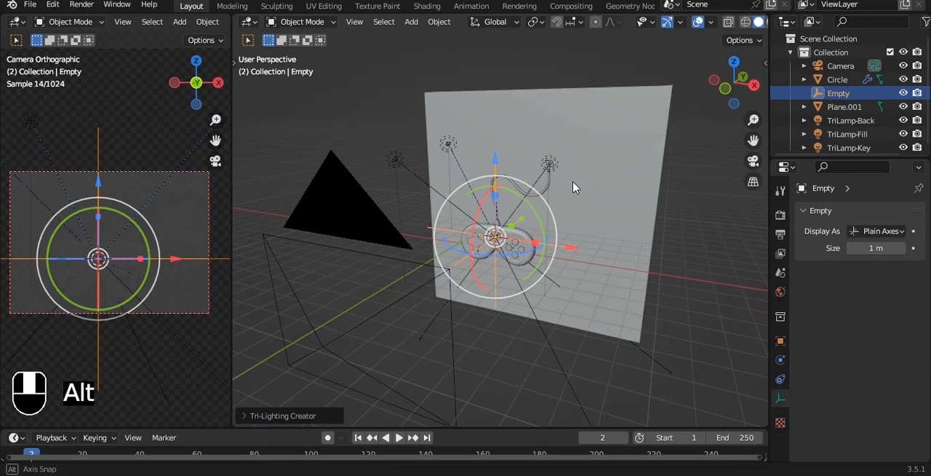
{"action": "middle_click_drag", "start_coordinate": [573, 188], "coordinate": [597, 224]}
- Add a sun light and raise it straight up along Z, well above the controller
{"action": "key", "text": "shift+a"}
{"action": "mouse_move", "coordinate": [574, 204]}
{"action": "left_click", "coordinate": [684, 218]}
{"action": "left_click_drag", "start_coordinate": [493, 168], "coordinate": [503, 46]}
{"action": "scroll", "coordinate": [570, 146], "scroll_direction": "down", "scroll_amount": 2}
{"action": "scroll", "coordinate": [517, 192], "scroll_direction": "up", "scroll_amount": 3}
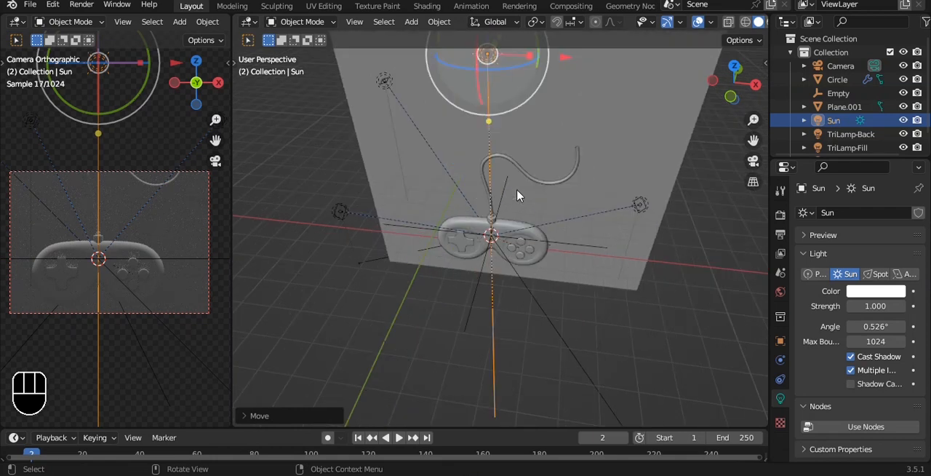
- Rotate the controller to a tilted, slightly turned pose in the camera frame and scale it up a little
{"action": "left_click_drag", "start_coordinate": [517, 195], "coordinate": [512, 197], "text": "alt"}
{"action": "left_click", "coordinate": [527, 248]}
{"action": "left_click_drag", "start_coordinate": [559, 216], "coordinate": [478, 197], "text": "alt"}
{"action": "left_click_drag", "start_coordinate": [511, 221], "coordinate": [553, 236], "text": "alt"}
{"action": "left_click_drag", "start_coordinate": [537, 196], "coordinate": [530, 190]}
{"action": "mouse_move", "coordinate": [487, 161]}
{"action": "left_mouse_down"}
{"action": "mouse_move", "coordinate": [484, 146]}
{"action": "mouse_move", "coordinate": [494, 152]}
{"action": "left_mouse_up"}
{"action": "left_click_drag", "start_coordinate": [545, 189], "coordinate": [573, 218]}
{"action": "key", "text": "s"}
{"action": "left_click", "coordinate": [589, 219]}
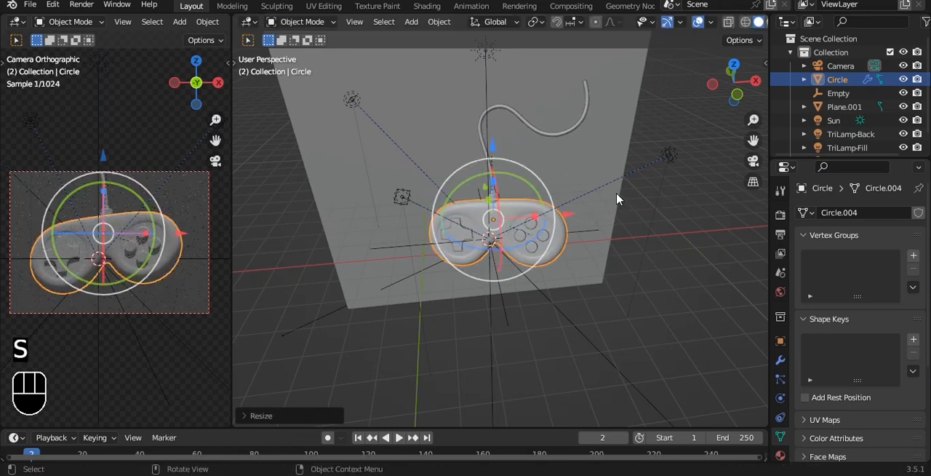
- Select the key light of the three-point setup and save the file
{"action": "middle_click_drag", "start_coordinate": [592, 219], "coordinate": [501, 168], "text": "alt"}
{"action": "left_click_drag", "start_coordinate": [539, 188], "coordinate": [509, 153]}
{"action": "left_click", "coordinate": [393, 162]}
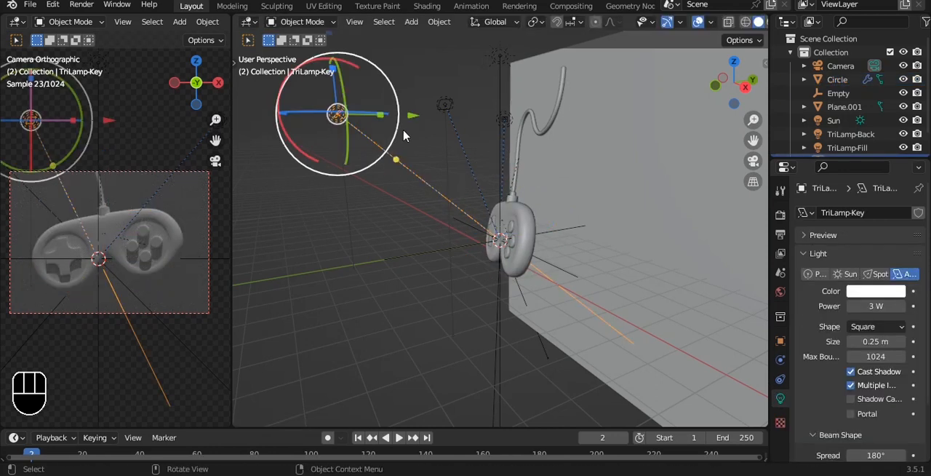
{"action": "key", "text": "ctrl+s"}
- Move the sun light in front and to the left of the controller, aim it at the controller and save the file
{"action": "left_click_drag", "start_coordinate": [447, 194], "coordinate": [536, 245], "text": "alt"}
{"action": "left_click", "coordinate": [497, 144]}
{"action": "left_click_drag", "start_coordinate": [498, 143], "coordinate": [480, 196], "text": "alt"}
{"action": "left_click_drag", "start_coordinate": [548, 141], "coordinate": [451, 213]}
{"action": "left_click_drag", "start_coordinate": [476, 317], "coordinate": [381, 254]}
{"action": "key", "text": "shift+t"}
{"action": "left_click", "coordinate": [513, 232]}
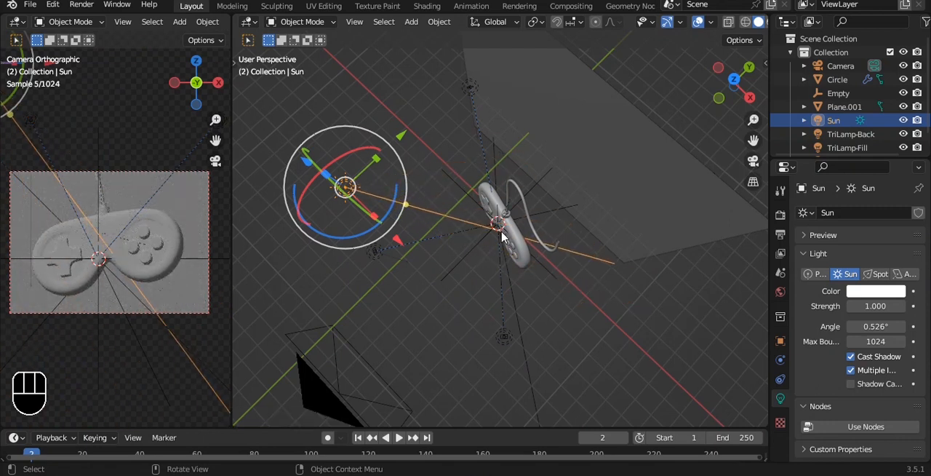
{"action": "key", "text": "KP_7"}
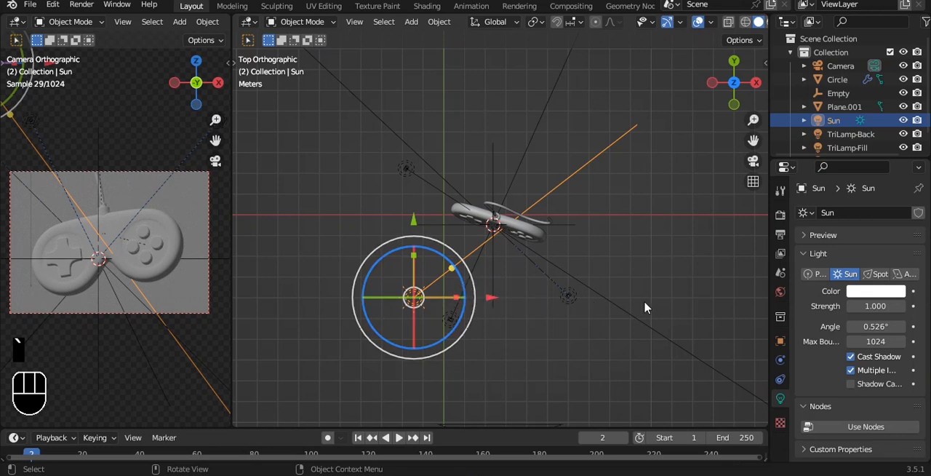
{"action": "middle_click_drag", "start_coordinate": [645, 307], "coordinate": [615, 216], "text": "shift"}
{"action": "key", "text": "ctrl+s"}
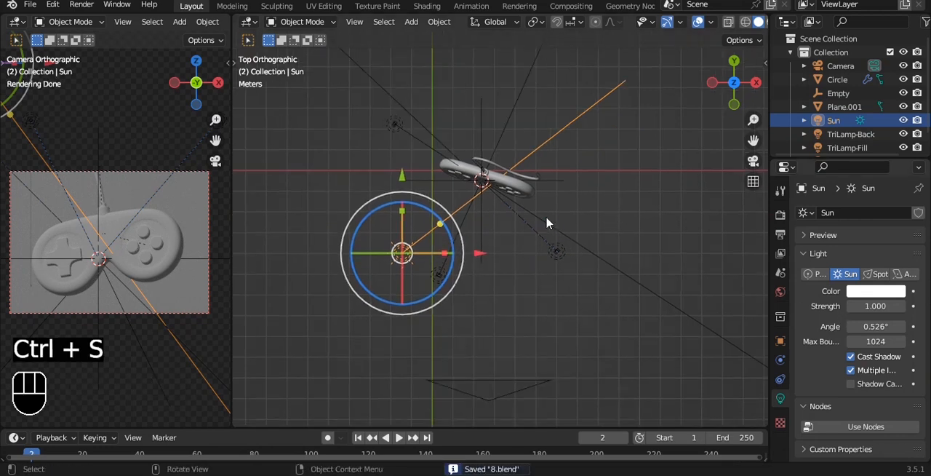
- Give the controller body a new material with a blue base color (hue 0.626, saturation 0.686, value 0.8) and save the file
{"action": "left_click", "coordinate": [153, 222]}
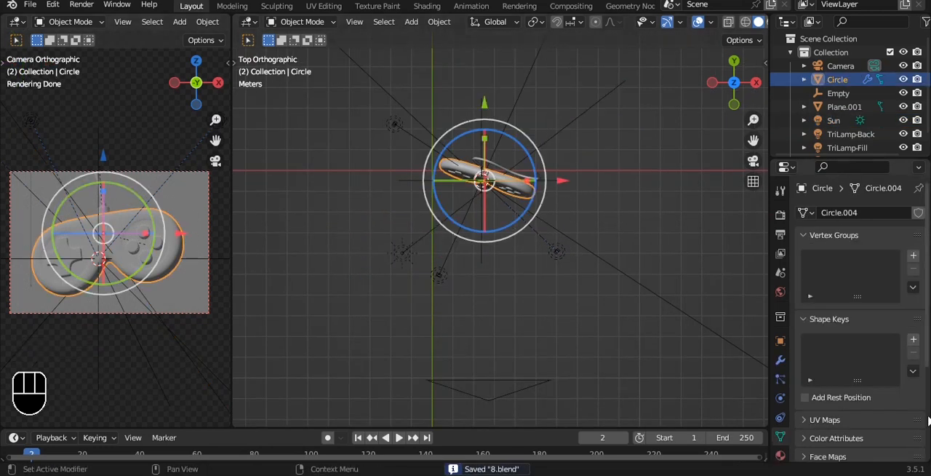
{"action": "left_click", "coordinate": [779, 455]}
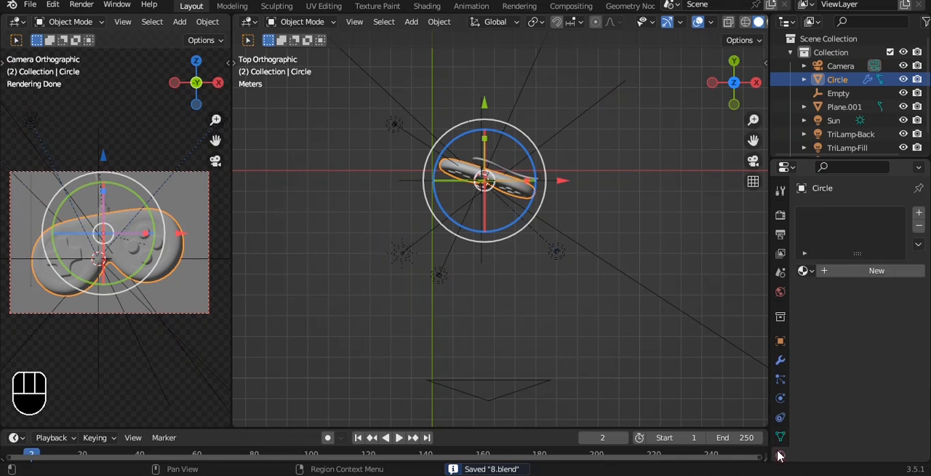
{"action": "left_click", "coordinate": [878, 273]}
{"action": "left_click", "coordinate": [882, 392]}
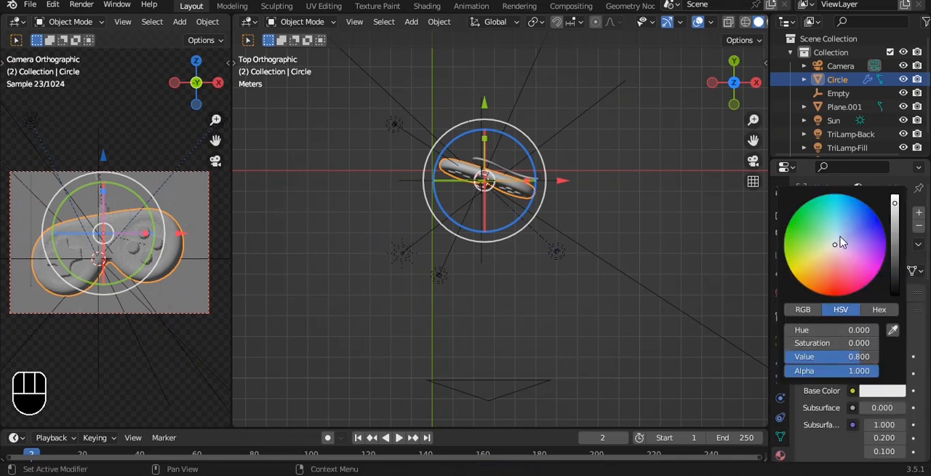
{"action": "left_click_drag", "start_coordinate": [834, 242], "coordinate": [846, 229]}
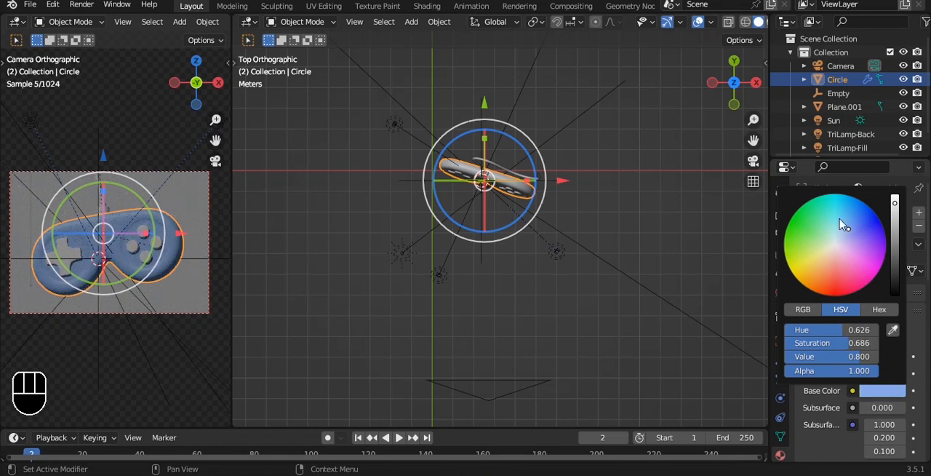
{"action": "scroll", "coordinate": [626, 196], "scroll_direction": "up", "scroll_amount": 3}
{"action": "key", "text": "ctrl+s"}
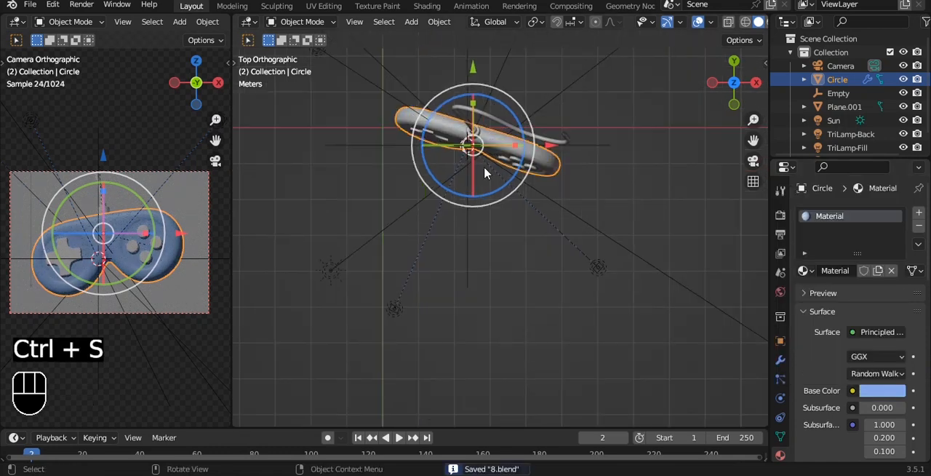
- Give the cross-shaped directional pad a new material with a very dark grey base color
{"action": "key", "text": "a"}
{"action": "left_click", "coordinate": [426, 136]}
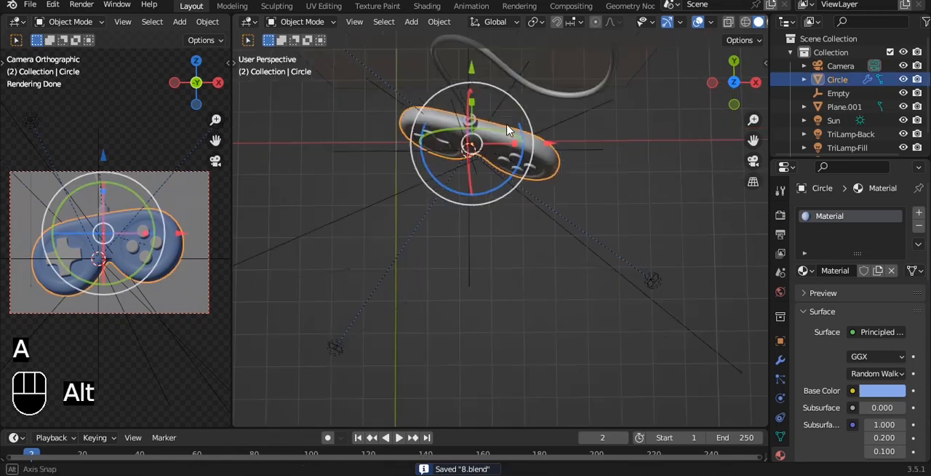
{"action": "left_click_drag", "start_coordinate": [495, 158], "coordinate": [513, 102], "text": "alt"}
{"action": "key", "text": "a"}
{"action": "left_click", "coordinate": [412, 191]}
{"action": "left_click", "coordinate": [882, 272]}
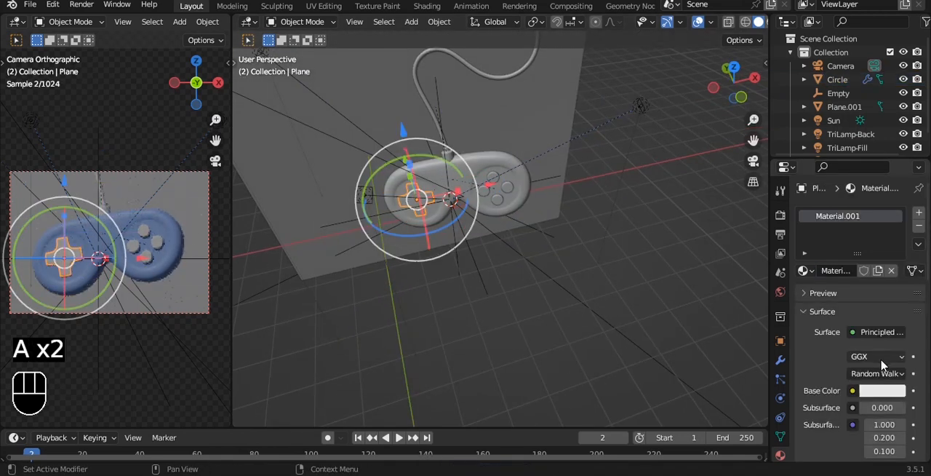
{"action": "left_click", "coordinate": [882, 391]}
{"action": "left_click_drag", "start_coordinate": [895, 204], "coordinate": [894, 270]}
- Give the four round buttons a new material with a red base color (hue 0.004, saturation 0.947, value 0.8)
{"action": "middle_click_drag", "start_coordinate": [477, 251], "coordinate": [498, 201]}
{"action": "left_click", "coordinate": [517, 166]}
{"action": "left_click_drag", "start_coordinate": [518, 192], "coordinate": [535, 154], "text": "alt"}
{"action": "left_click", "coordinate": [837, 271]}
{"action": "left_click", "coordinate": [883, 389]}
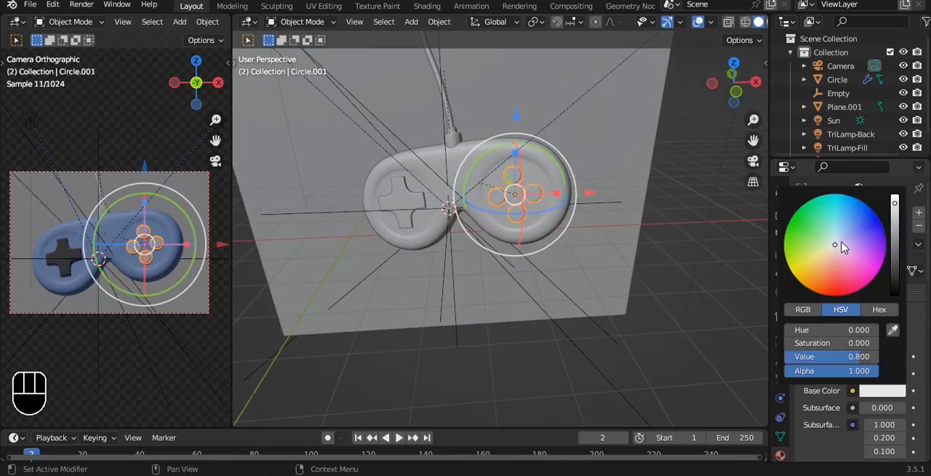
{"action": "left_click_drag", "start_coordinate": [841, 248], "coordinate": [831, 283]}
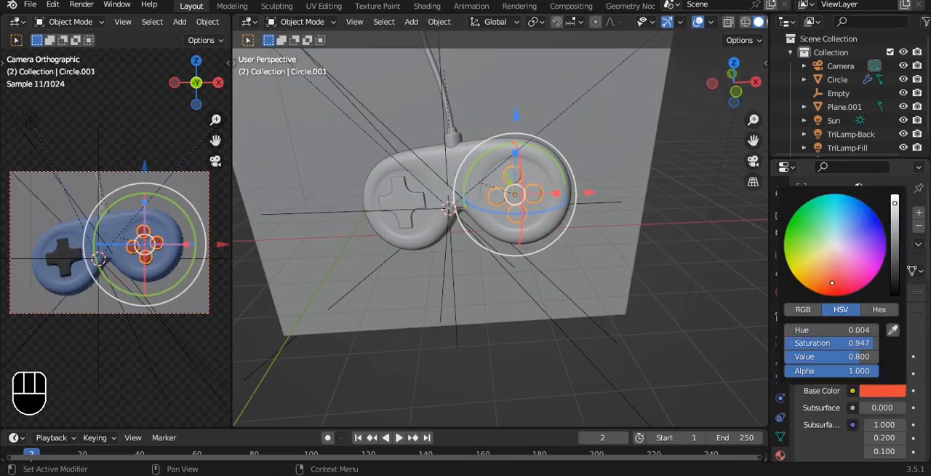
{"action": "scroll", "coordinate": [655, 252], "scroll_direction": "up", "scroll_amount": 3}
- In Edit Mode from the front view, select the left round button and assign it a new green material in a second slot
{"action": "key", "text": "grave"}
{"action": "left_click", "coordinate": [562, 184]}
{"action": "left_click_drag", "start_coordinate": [554, 149], "coordinate": [529, 225], "text": "alt+shift"}
{"action": "scroll", "coordinate": [529, 224], "scroll_direction": "up", "scroll_amount": 3}
{"action": "key", "text": "a"}
{"action": "key", "text": "Tab"}
{"action": "key", "text": "a"}
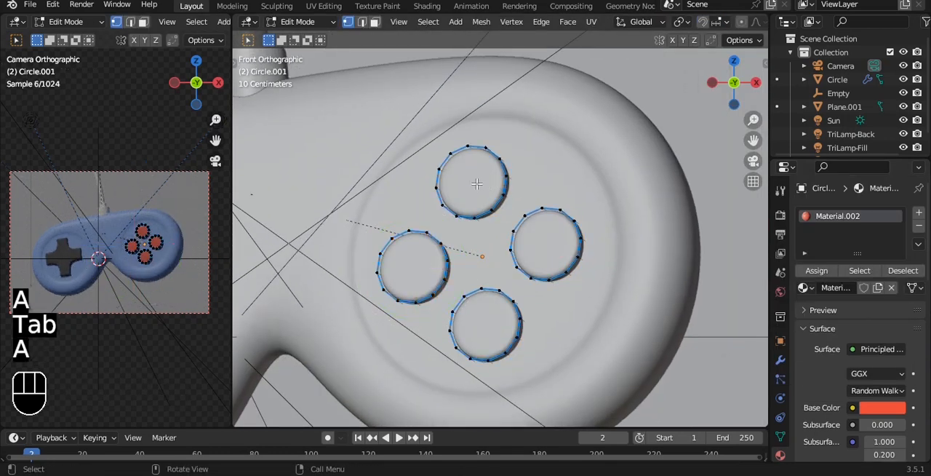
{"action": "key", "text": "l"}
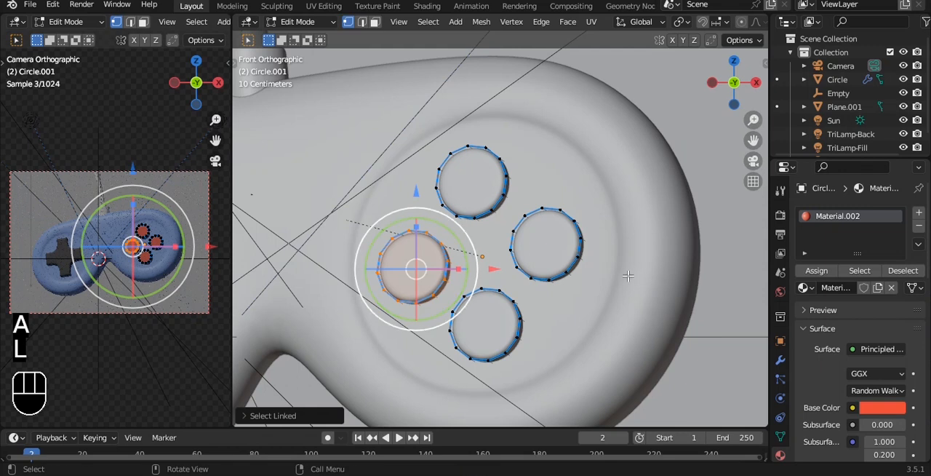
{"action": "left_click", "coordinate": [920, 214]}
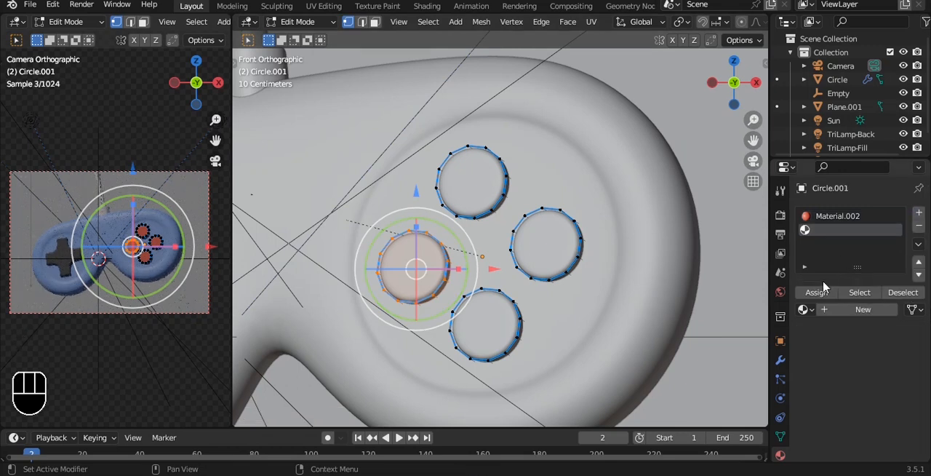
{"action": "left_click", "coordinate": [858, 309]}
{"action": "left_click", "coordinate": [880, 429]}
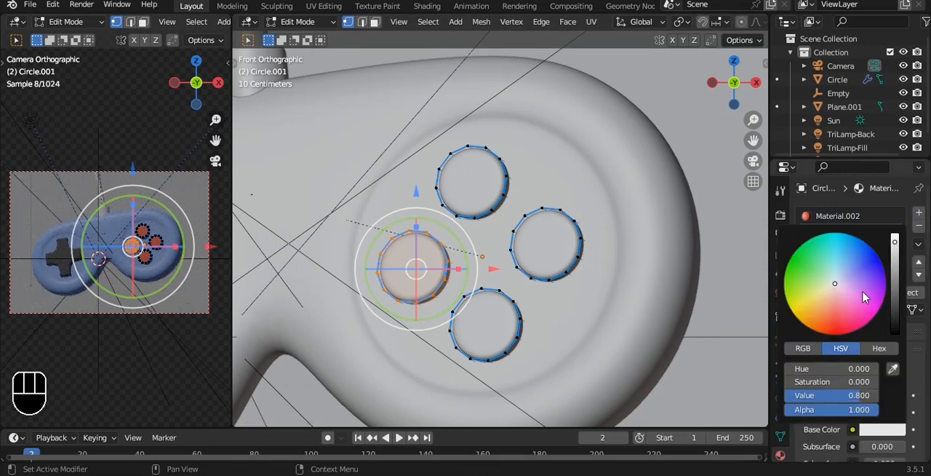
{"action": "left_click_drag", "start_coordinate": [840, 287], "coordinate": [851, 274]}
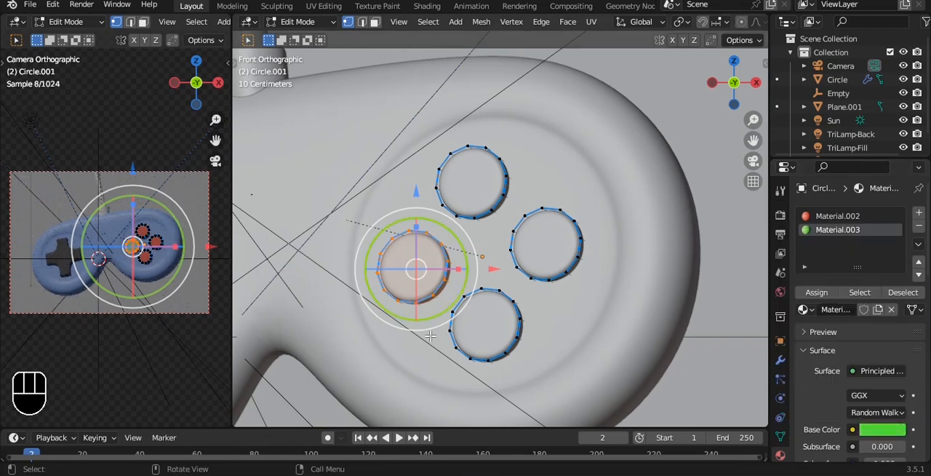
- Select only the bottom round button and assign it a new yellow material in a third slot
{"action": "key", "text": "a"}
{"action": "key", "text": "l"}
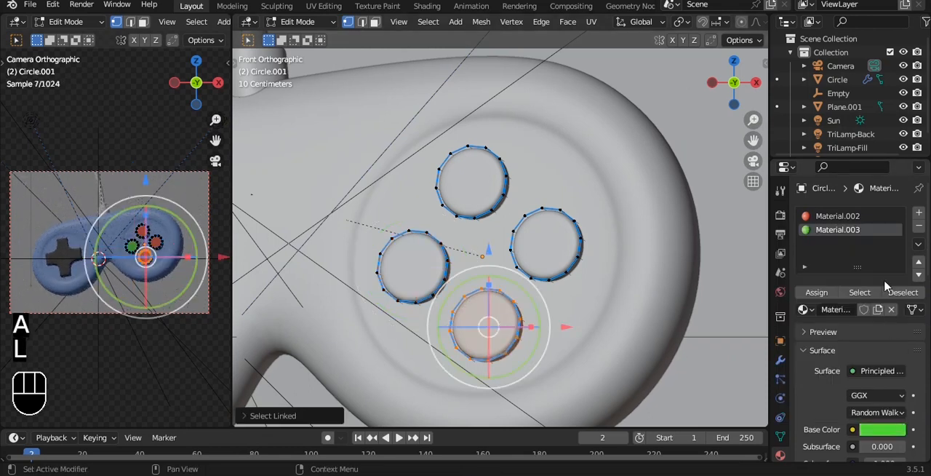
{"action": "left_click", "coordinate": [919, 213]}
{"action": "left_click", "coordinate": [840, 320]}
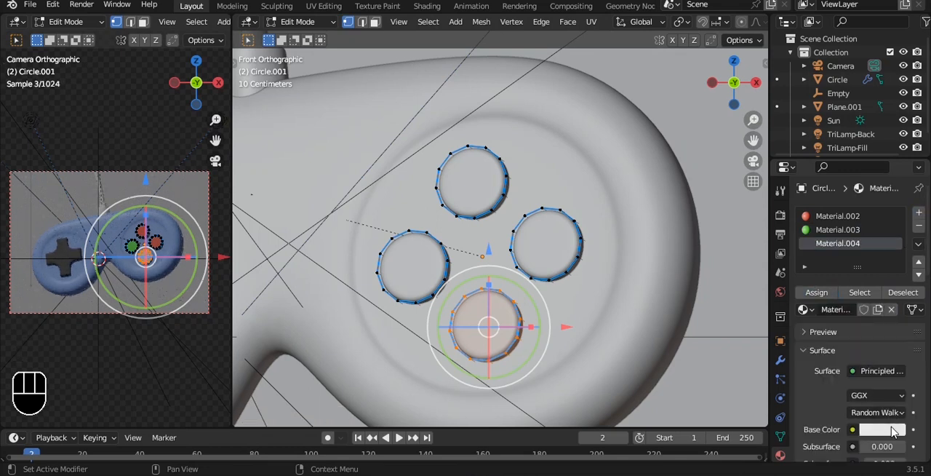
{"action": "left_click", "coordinate": [891, 430]}
{"action": "left_click", "coordinate": [801, 314]}
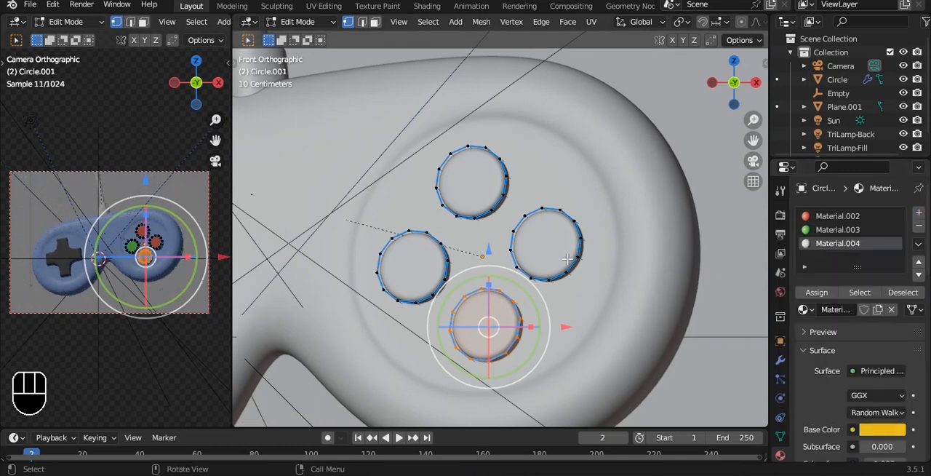
- Assign the right round button a new pink material (hue 0.919, saturation 0.822, value 0.8) and return to Object Mode
{"action": "key", "text": "a"}
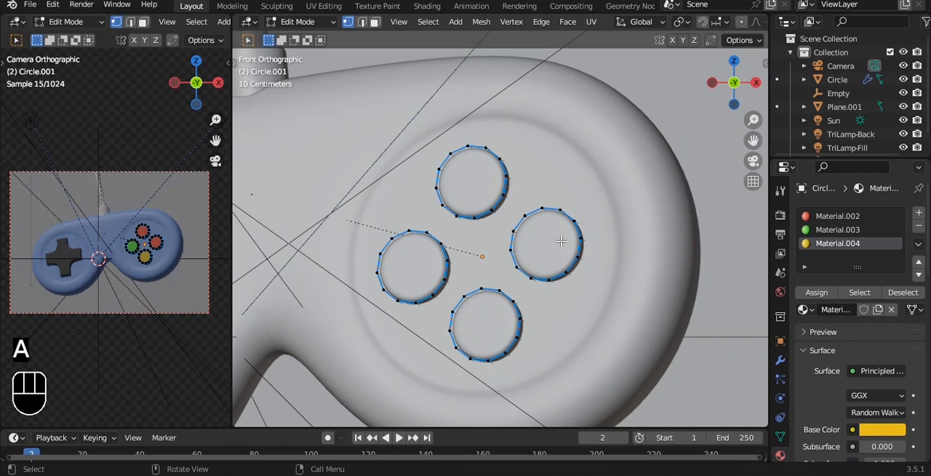
{"action": "key", "text": "l"}
{"action": "left_click", "coordinate": [920, 214]}
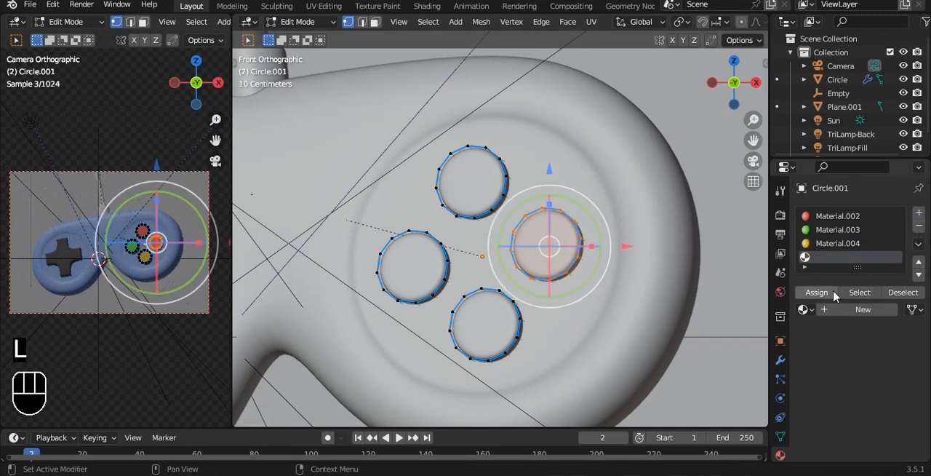
{"action": "left_click", "coordinate": [835, 310]}
{"action": "left_click", "coordinate": [883, 429]}
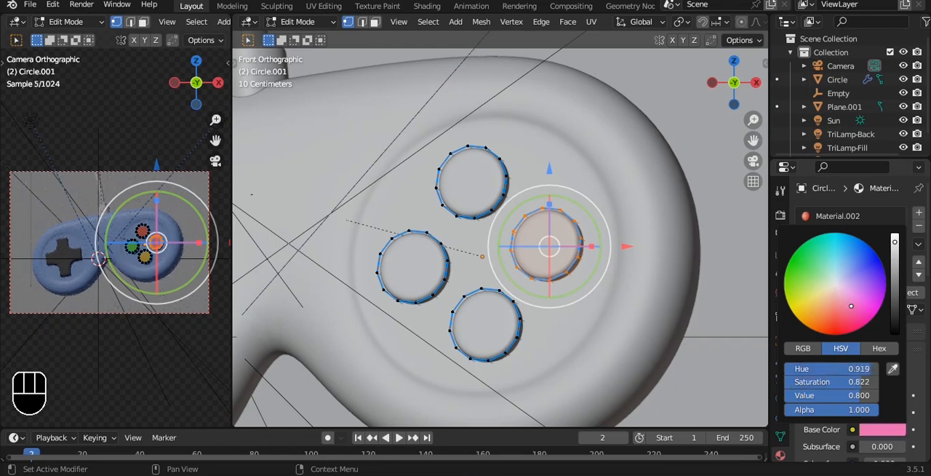
{"action": "key", "text": "Tab"}
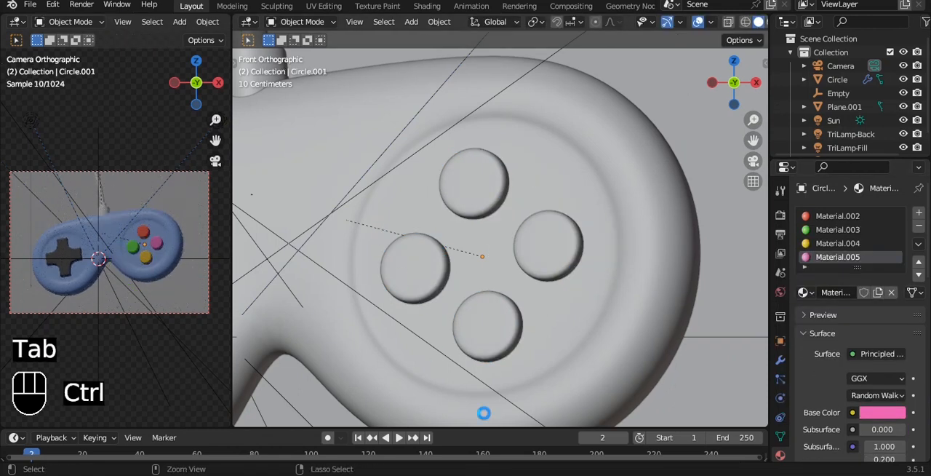
- Link the D-pad's dark material to the cable and its connector, deselect everything and save the file
{"action": "key", "text": "ctrl+s"}
{"action": "scroll", "coordinate": [437, 353], "scroll_direction": "down", "scroll_amount": 1}
{"action": "left_click", "coordinate": [529, 56]}
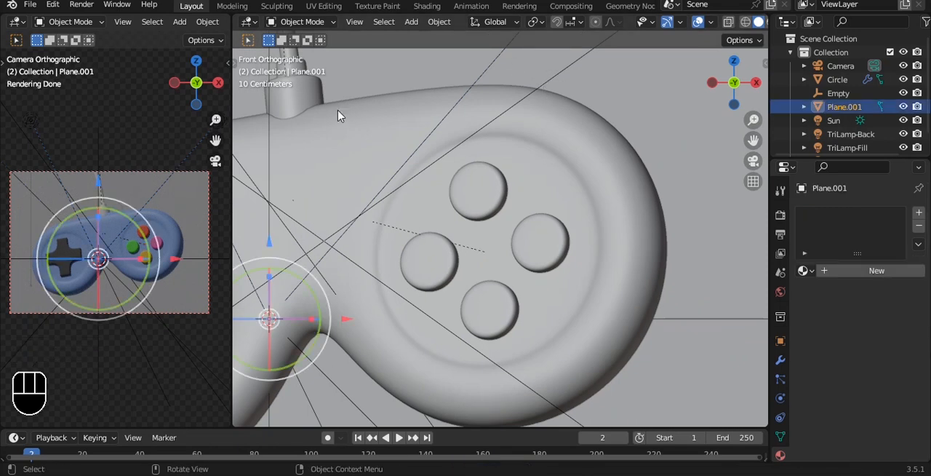
{"action": "left_click", "coordinate": [306, 98], "text": "alt"}
{"action": "middle_click_drag", "start_coordinate": [363, 124], "coordinate": [484, 215], "text": "shift"}
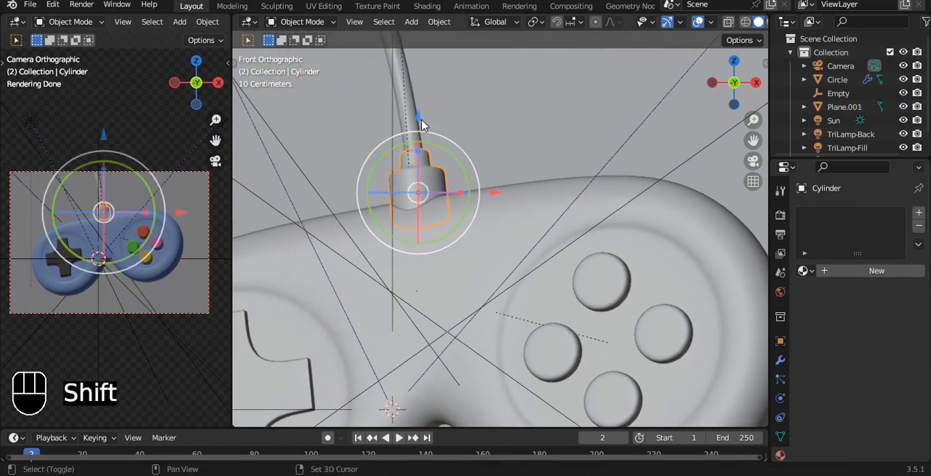
{"action": "left_click", "coordinate": [405, 222], "text": "shift"}
{"action": "left_click", "coordinate": [294, 382], "text": "shift"}
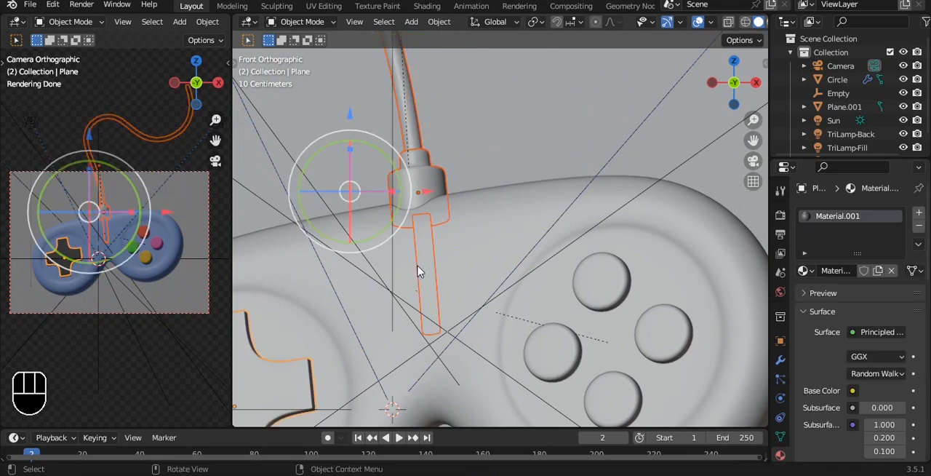
{"action": "key", "text": "ctrl+l"}
{"action": "left_click", "coordinate": [371, 294]}
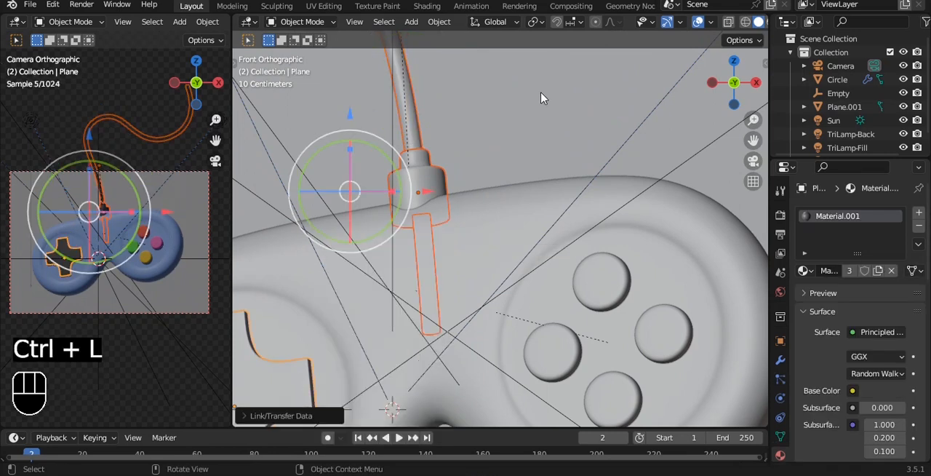
{"action": "left_click", "coordinate": [542, 95]}
{"action": "key", "text": "a"}
{"action": "key", "text": "a"}
{"action": "scroll", "coordinate": [470, 197], "scroll_direction": "down", "scroll_amount": 6}
{"action": "scroll", "coordinate": [470, 197], "scroll_direction": "down", "scroll_amount": 4}
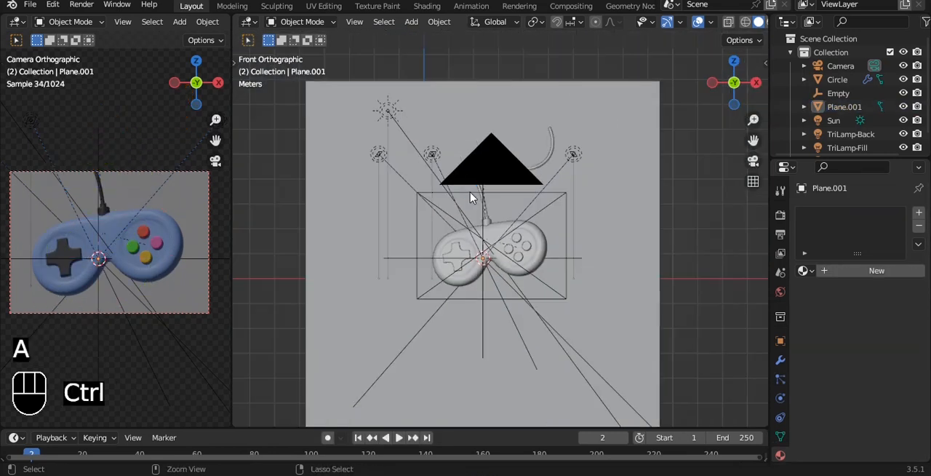
{"action": "key", "text": "ctrl+s"}
- Give the backdrop plane behind the controller a new material with a pink base color
{"action": "scroll", "coordinate": [489, 175], "scroll_direction": "down", "scroll_amount": 2}
{"action": "left_click_drag", "start_coordinate": [526, 143], "coordinate": [556, 178], "text": "alt"}
{"action": "left_click", "coordinate": [586, 144]}
{"action": "left_click", "coordinate": [876, 270]}
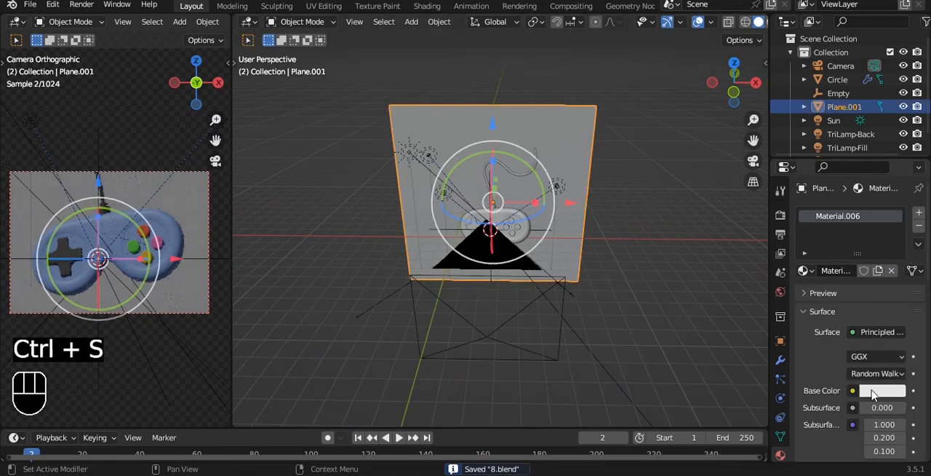
{"action": "left_click", "coordinate": [884, 391]}
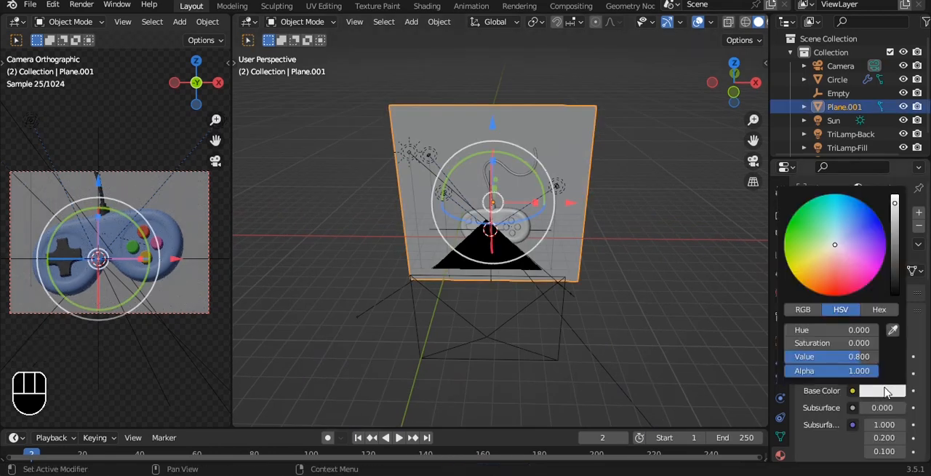
{"action": "left_click_drag", "start_coordinate": [842, 259], "coordinate": [840, 257]}
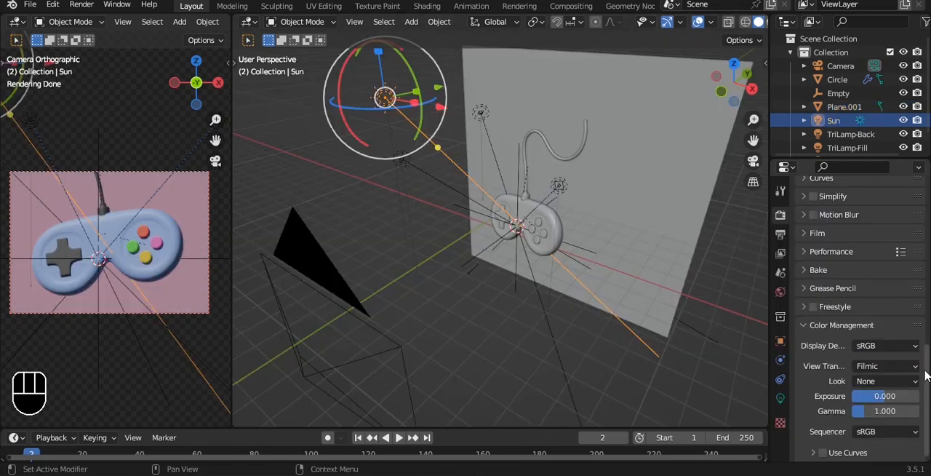
- Set the color management look to Very High Contrast and save the file
{"action": "left_click", "coordinate": [872, 380]}
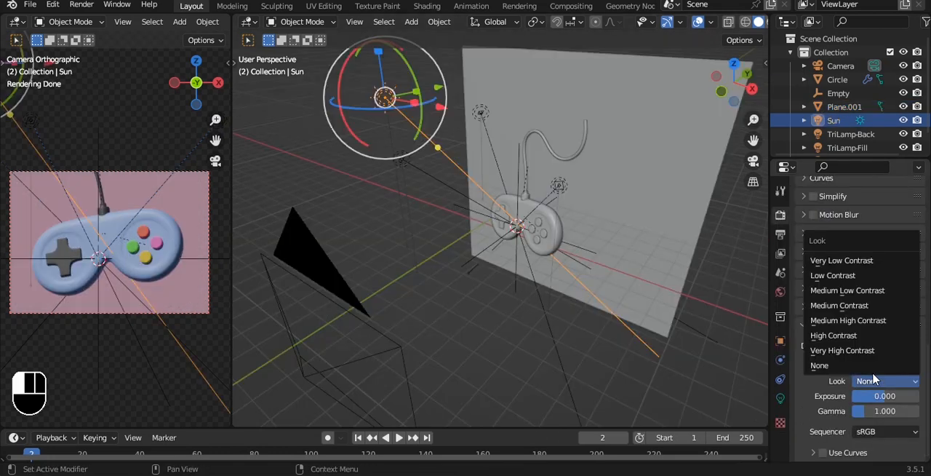
{"action": "left_click", "coordinate": [859, 350]}
{"action": "key", "text": "ctrl+s"}
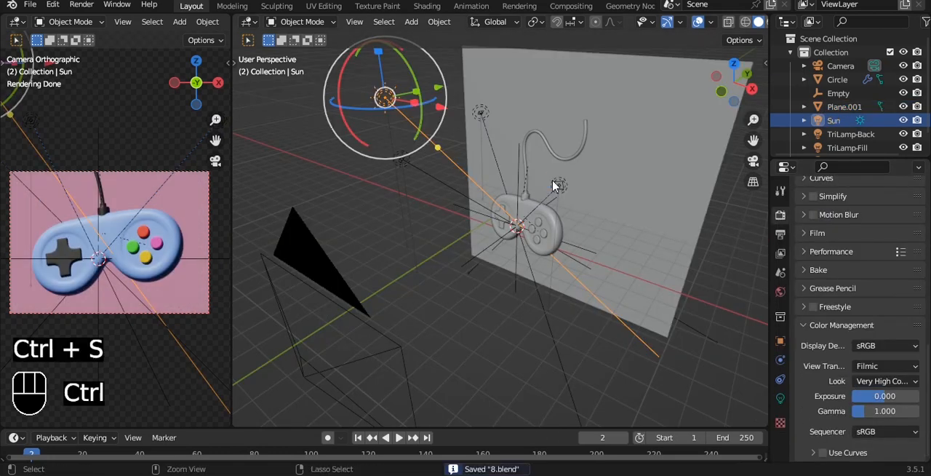
- Set the Sun light's angle to 24°, save the file and adjust the light's direction with a trackball rotation
{"action": "left_click", "coordinate": [781, 397]}
{"action": "left_click", "coordinate": [876, 326]}
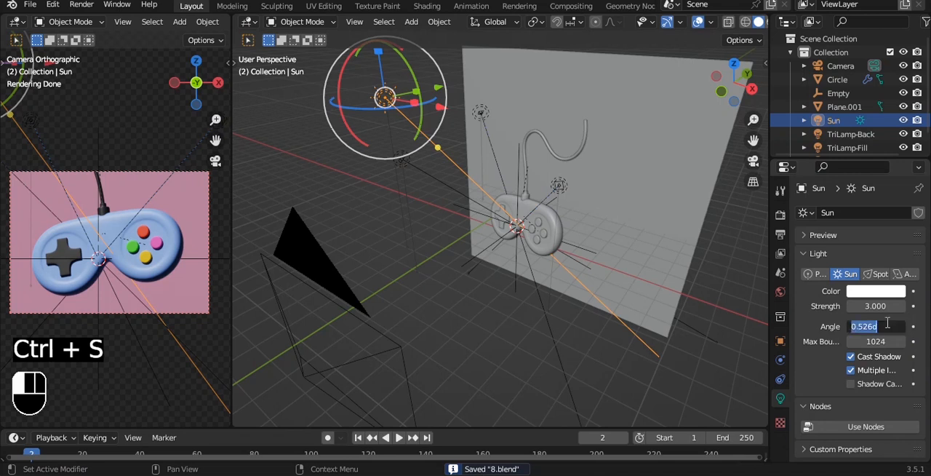
{"action": "type", "text": "24"}
{"action": "key", "text": "Return"}
{"action": "left_click_drag", "start_coordinate": [509, 176], "coordinate": [567, 252], "text": "alt"}
{"action": "key", "text": "ctrl+s"}
{"action": "mouse_move", "coordinate": [381, 263]}
{"action": "left_mouse_down"}
{"action": "mouse_move", "coordinate": [412, 313]}
{"action": "mouse_move", "coordinate": [406, 291]}
{"action": "mouse_move", "coordinate": [359, 265]}
{"action": "mouse_move", "coordinate": [374, 248]}
{"action": "mouse_move", "coordinate": [383, 263]}
{"action": "left_mouse_up"}
{"action": "left_click_drag", "start_coordinate": [521, 173], "coordinate": [510, 141], "text": "alt"}
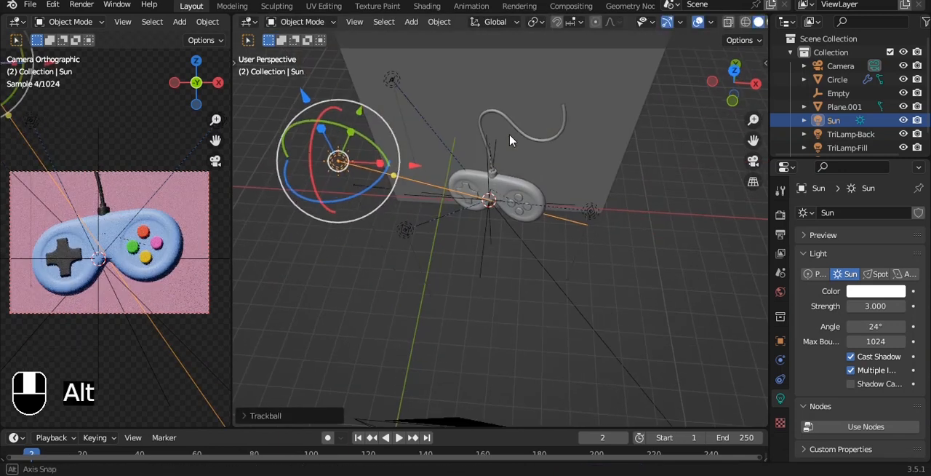
- Set the roughness of the controller body's blue material to 1.000 and save the file
{"action": "left_click", "coordinate": [513, 193]}
{"action": "left_click", "coordinate": [780, 453]}
{"action": "scroll", "coordinate": [869, 384], "scroll_direction": "down", "scroll_amount": 5}
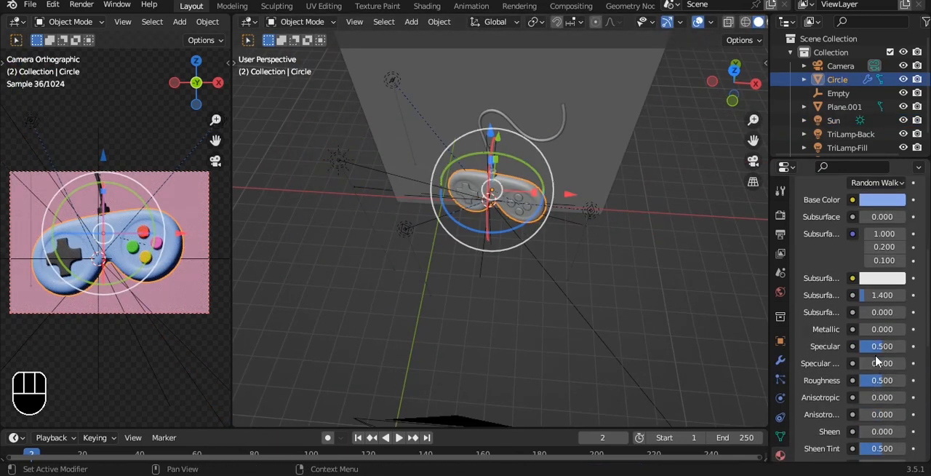
{"action": "left_click_drag", "start_coordinate": [875, 379], "coordinate": [908, 381]}
{"action": "scroll", "coordinate": [620, 261], "scroll_direction": "up", "scroll_amount": 2}
{"action": "key", "text": "ctrl+s"}
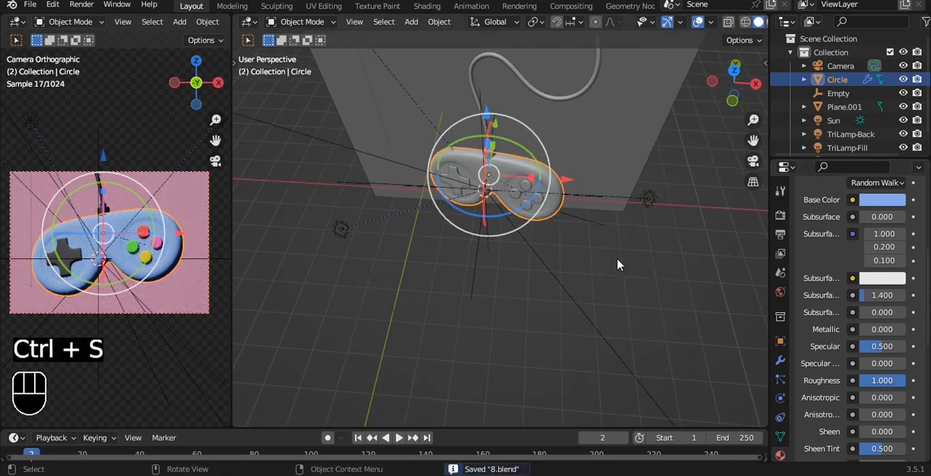
- Move the TriLamp-Back light along the Y axis, refining it from the right view, until it sits directly above the controller
{"action": "middle_click_drag", "start_coordinate": [568, 247], "coordinate": [455, 126]}
{"action": "left_click", "coordinate": [442, 129]}
{"action": "key", "text": "g"}
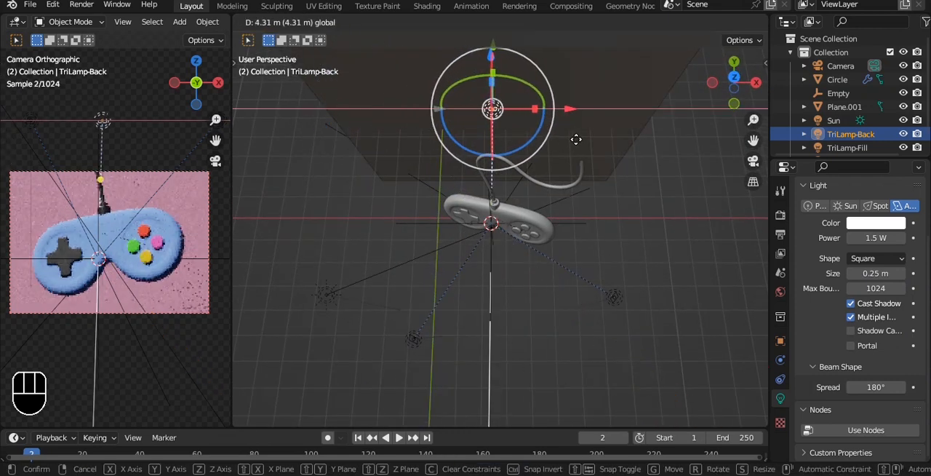
{"action": "left_click", "coordinate": [574, 139]}
{"action": "middle_click_drag", "start_coordinate": [678, 139], "coordinate": [701, 188], "text": "alt"}
{"action": "key", "text": "g"}
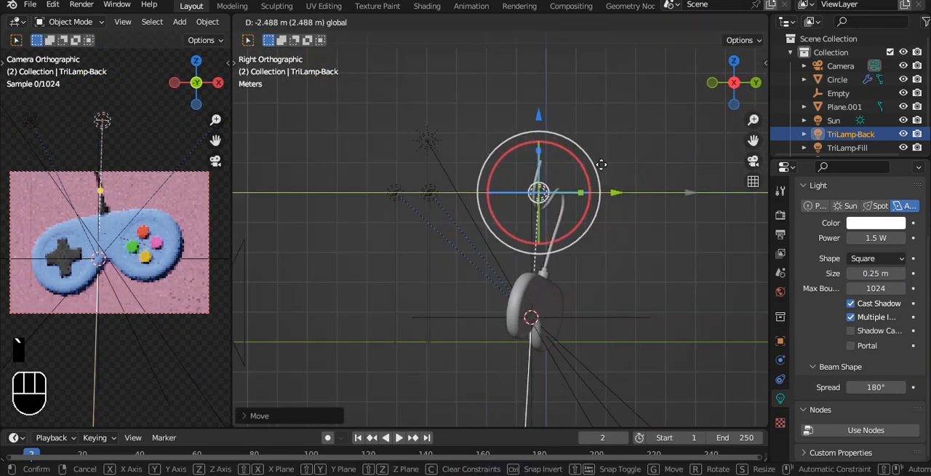
{"action": "left_click", "coordinate": [596, 161]}
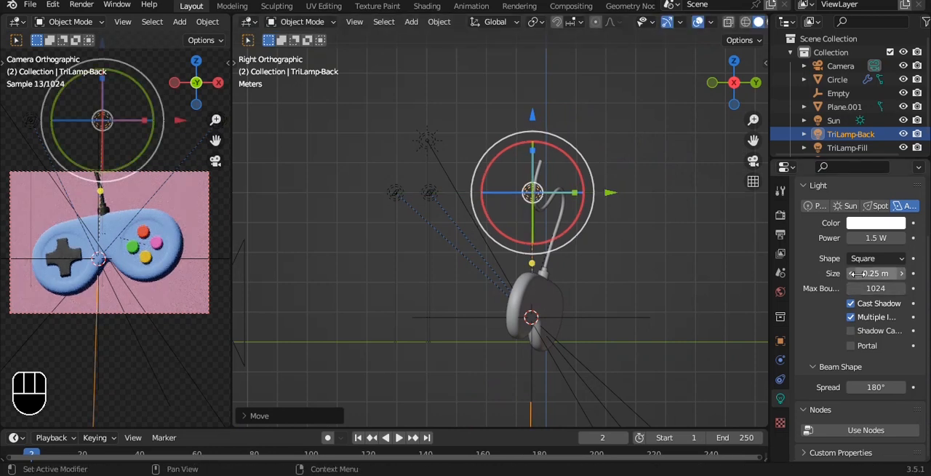
- Enlarge the TriLamp-Back light to 3.91 m, raise it higher above the controller and save the file
{"action": "left_click_drag", "start_coordinate": [857, 273], "coordinate": [922, 273]}
{"action": "key", "text": "g"}
{"action": "left_click", "coordinate": [517, 109]}
{"action": "key", "text": "ctrl+s"}
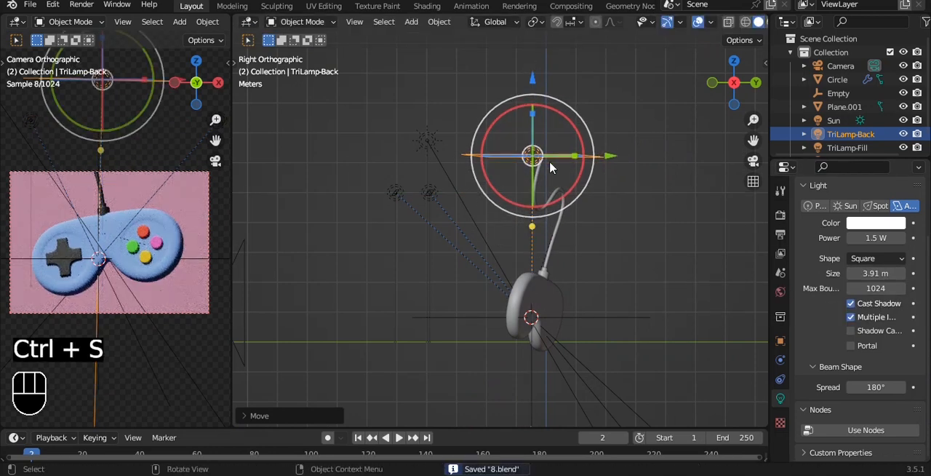
- Set the TriLamp-Back light's power to 500 W, sample its color from the pink backdrop in the camera view, and save
{"action": "left_click", "coordinate": [879, 237]}
{"action": "type", "text": "500"}
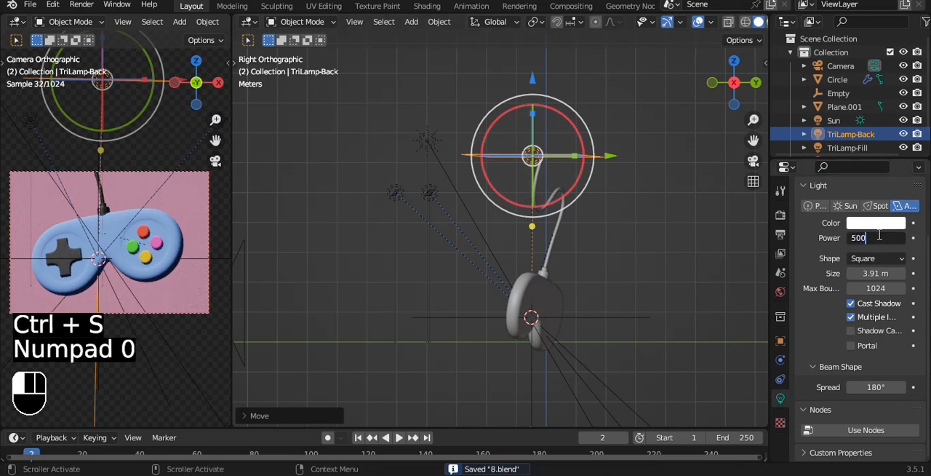
{"action": "key", "text": "Return"}
{"action": "left_click_drag", "start_coordinate": [534, 155], "coordinate": [565, 220], "text": "alt"}
{"action": "left_click", "coordinate": [898, 223]}
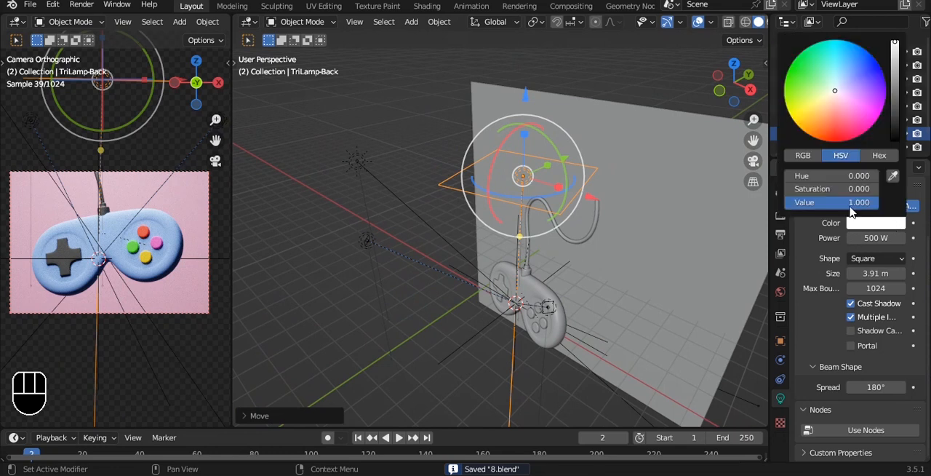
{"action": "left_click", "coordinate": [895, 176]}
{"action": "left_click", "coordinate": [203, 207]}
{"action": "left_click_drag", "start_coordinate": [540, 218], "coordinate": [570, 189], "text": "alt"}
{"action": "key", "text": "ctrl+s"}
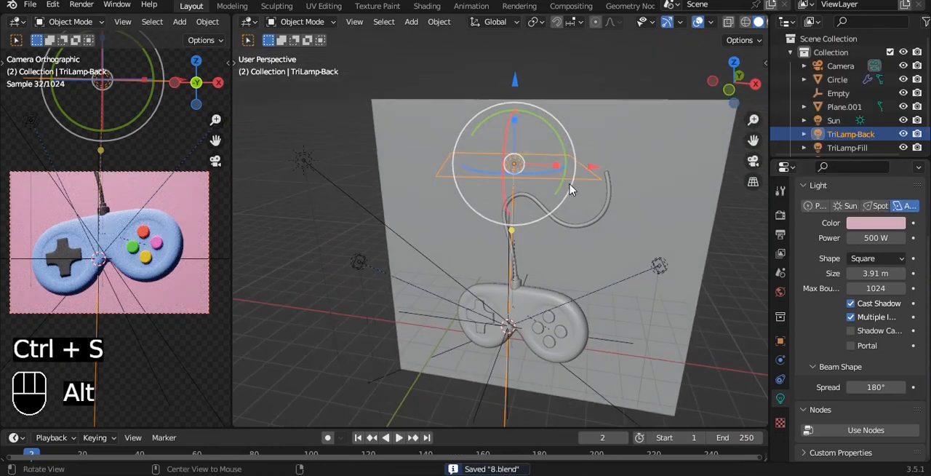
- Undo a trial scaling of the TriLamp-Fill light and set its size to 3.1 m instead
{"action": "left_click", "coordinate": [661, 267]}
{"action": "left_click_drag", "start_coordinate": [661, 268], "coordinate": [596, 308], "text": "alt"}
{"action": "key", "text": "s"}
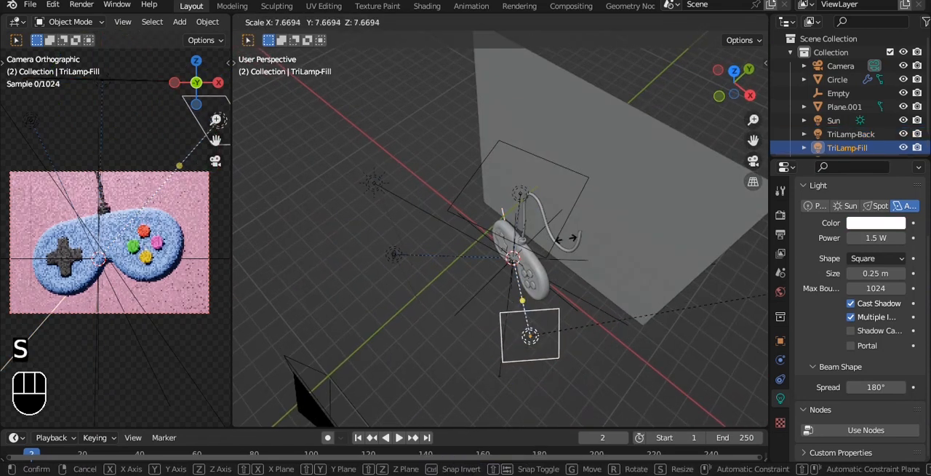
{"action": "left_click", "coordinate": [657, 260]}
{"action": "key", "text": "ctrl+z"}
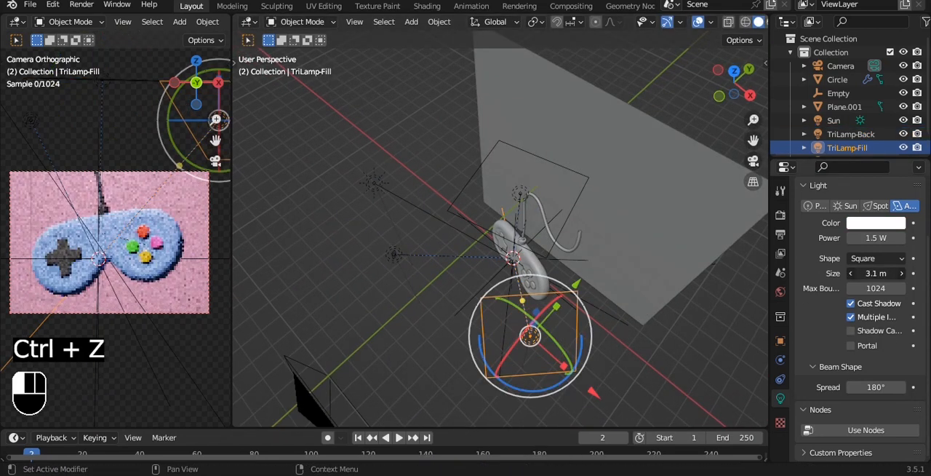
- Try the TriLamp-Fill light at a power of 400 W and then 250 W
{"action": "left_click", "coordinate": [884, 237]}
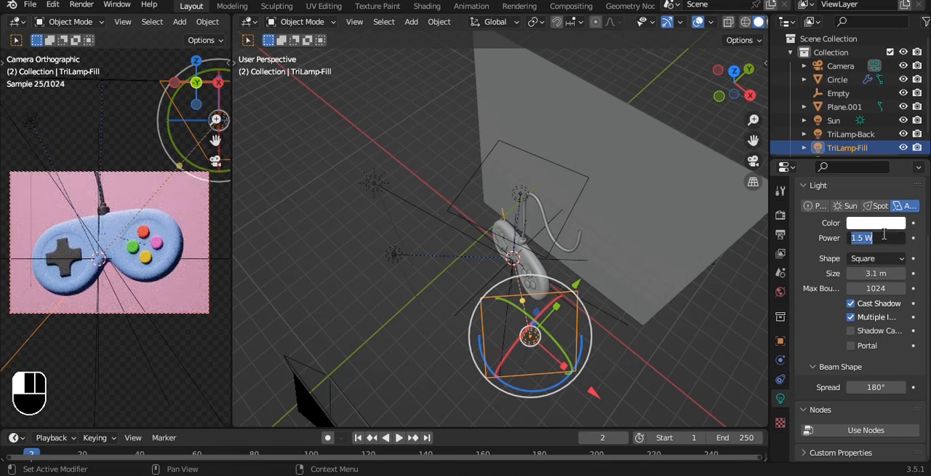
{"action": "type", "text": "400"}
{"action": "key", "text": "Return"}
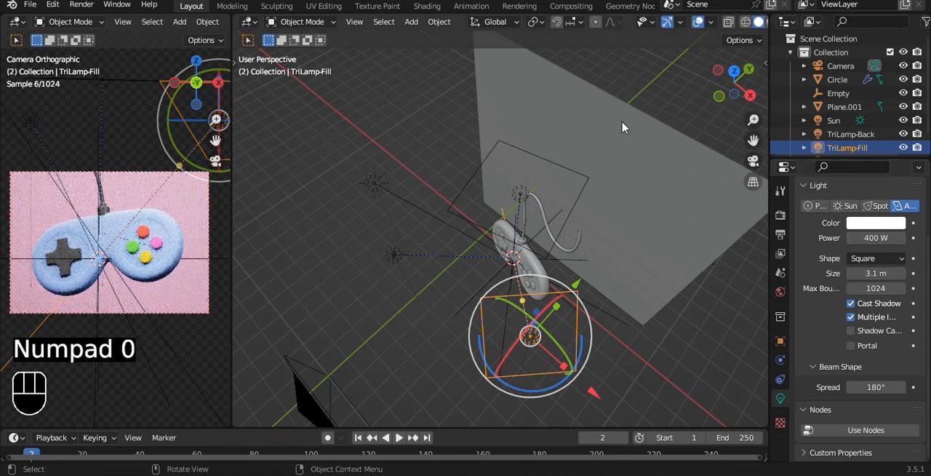
{"action": "left_click", "coordinate": [879, 232]}
{"action": "type", "text": "250"}
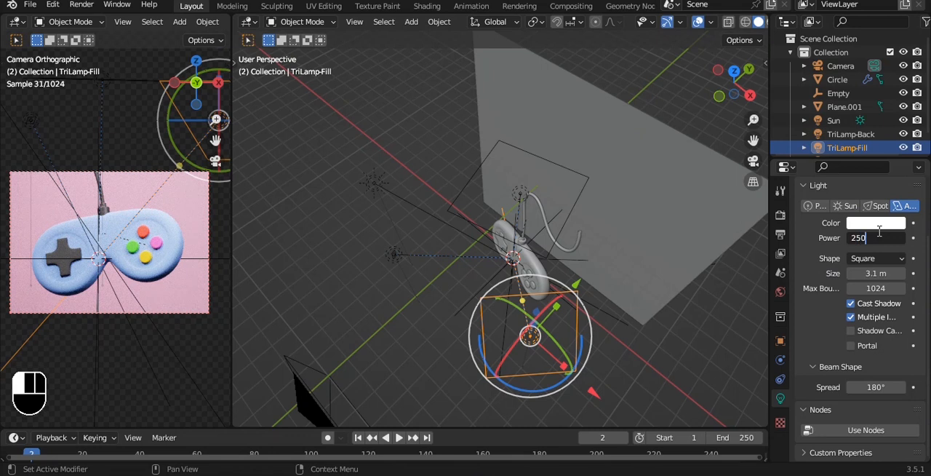
{"action": "key", "text": "Return"}
- Enlarge the TriLamp-Key light to 2.9 m and move it along the Y axis toward the backdrop
{"action": "left_click", "coordinate": [373, 182]}
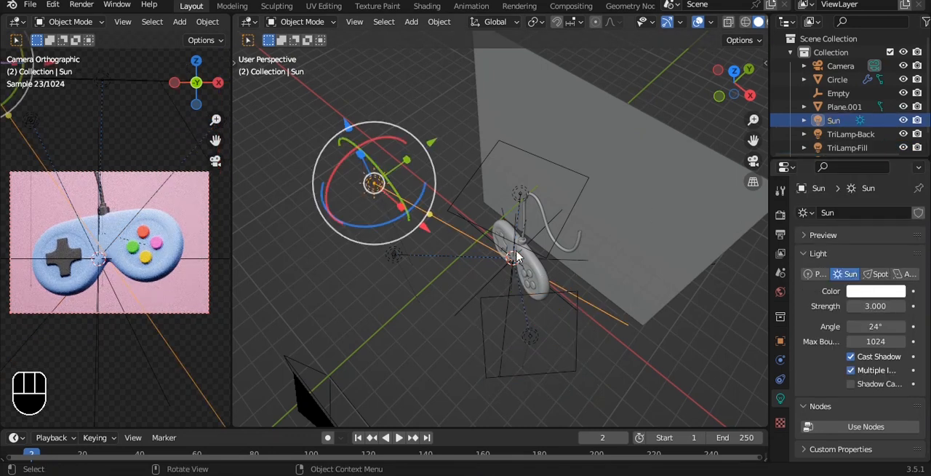
{"action": "left_click", "coordinate": [392, 252]}
{"action": "left_click_drag", "start_coordinate": [878, 337], "coordinate": [925, 337]}
{"action": "left_click_drag", "start_coordinate": [476, 251], "coordinate": [577, 281], "text": "alt"}
{"action": "left_click_drag", "start_coordinate": [546, 315], "coordinate": [444, 317]}
{"action": "left_click_drag", "start_coordinate": [371, 280], "coordinate": [361, 221]}
- Try 600 W for the TriLamp-Key light, then reduce its power to 200 W
{"action": "left_click", "coordinate": [865, 305]}
{"action": "type", "text": "6"}
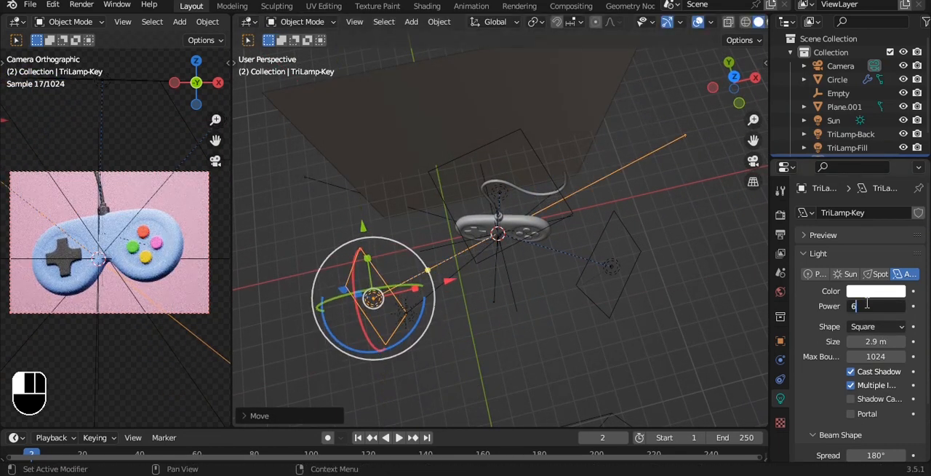
{"action": "type", "text": "00"}
{"action": "key", "text": "Return"}
{"action": "left_click", "coordinate": [881, 309]}
{"action": "type", "text": "200"}
{"action": "key", "text": "Return"}
- Set the TriLamp-Fill light's power to 300 W and move it outward along X and toward the backdrop along Y
{"action": "left_click", "coordinate": [597, 275]}
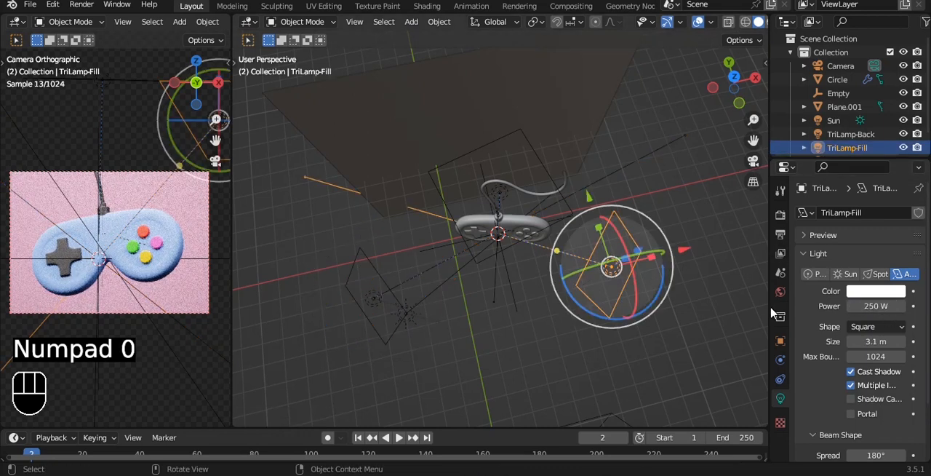
{"action": "left_click", "coordinate": [869, 307]}
{"action": "type", "text": "300"}
{"action": "key", "text": "Return"}
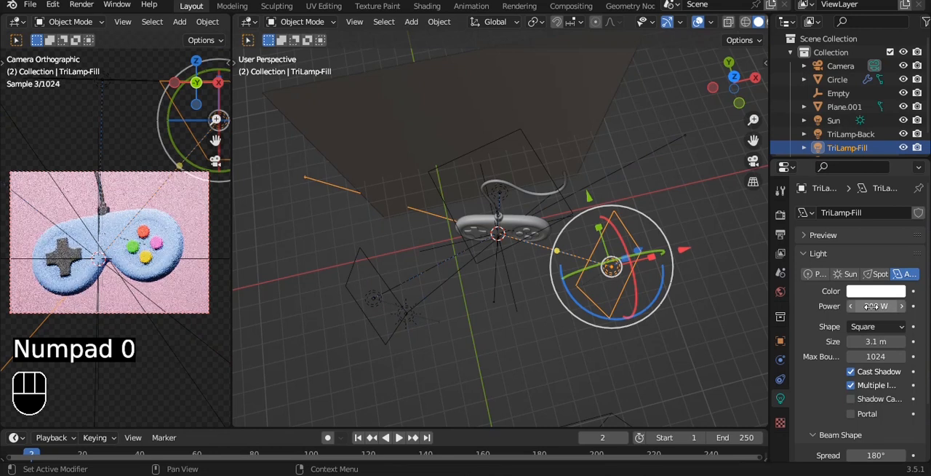
{"action": "middle_click_drag", "start_coordinate": [566, 263], "coordinate": [574, 282], "text": "alt"}
{"action": "left_click_drag", "start_coordinate": [684, 256], "coordinate": [744, 263]}
{"action": "left_click_drag", "start_coordinate": [649, 171], "coordinate": [641, 142]}
- Move only the TriLamp-Key light about 5.4 m along the Y axis toward the backdrop, deselect it and save the file
{"action": "left_click", "coordinate": [374, 301]}
{"action": "left_click_drag", "start_coordinate": [337, 156], "coordinate": [352, 218]}
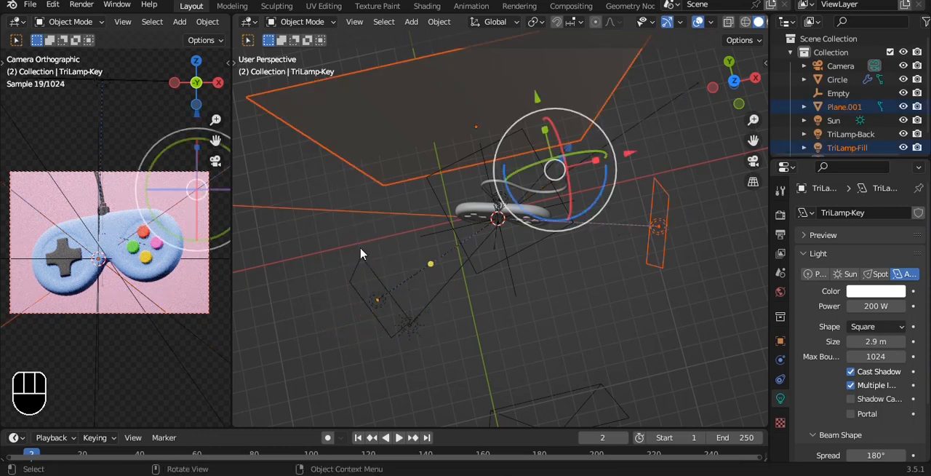
{"action": "left_click", "coordinate": [379, 291]}
{"action": "key", "text": "g"}
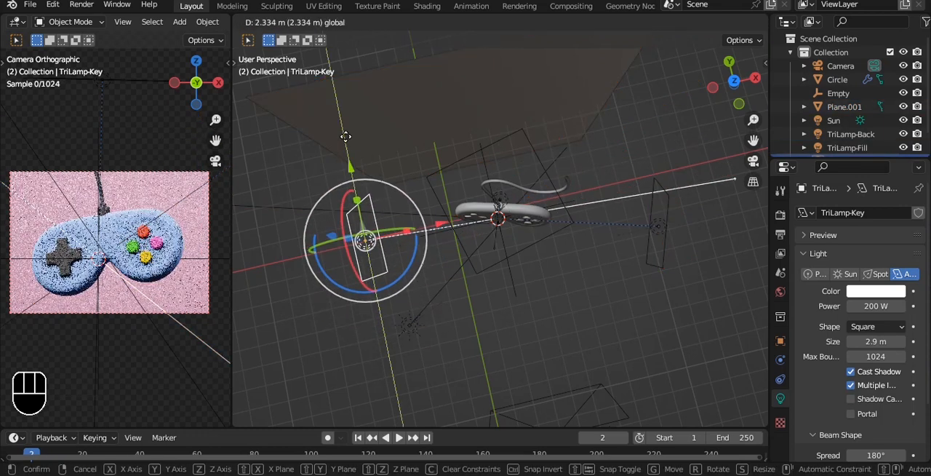
{"action": "left_click", "coordinate": [341, 72]}
{"action": "left_click", "coordinate": [539, 330]}
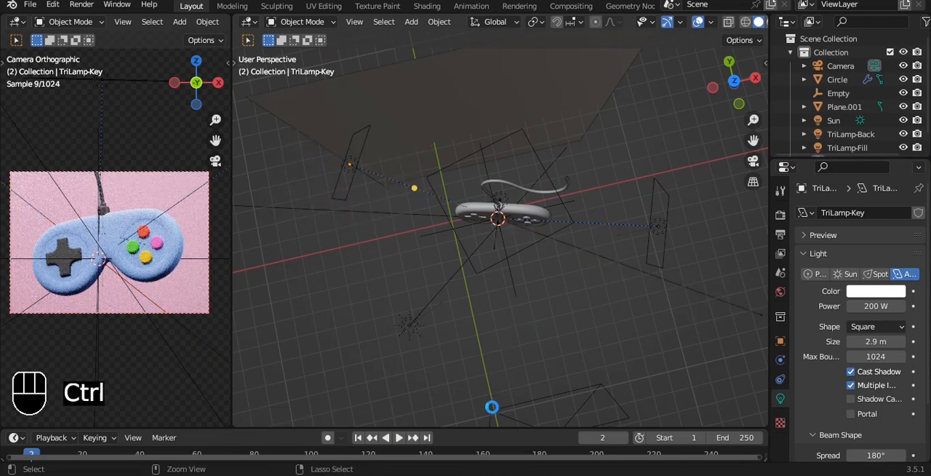
{"action": "key", "text": "ctrl+s"}
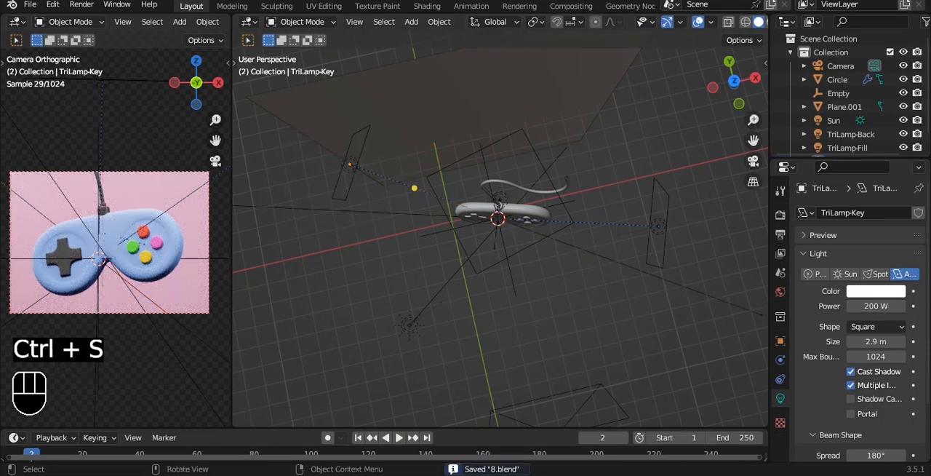